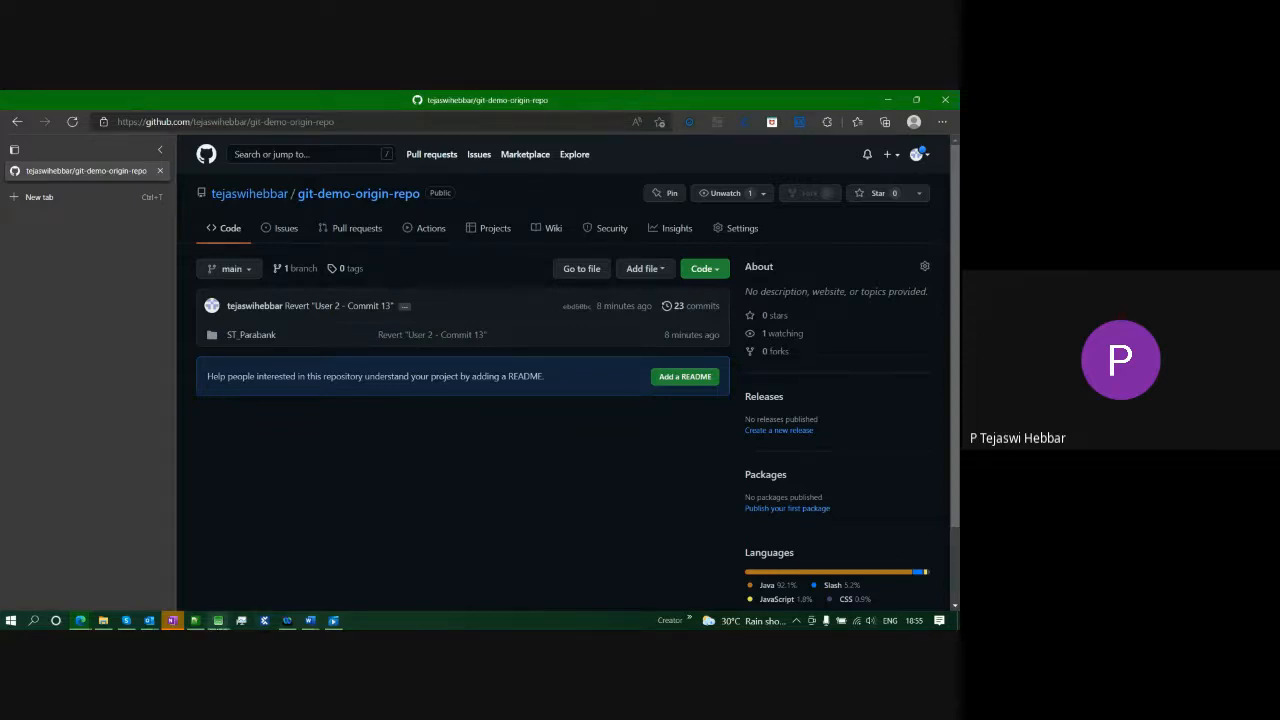
- Switch from the GitHub page to User 1's Conformiq Workbench window
click(218, 621)
click(150, 570)
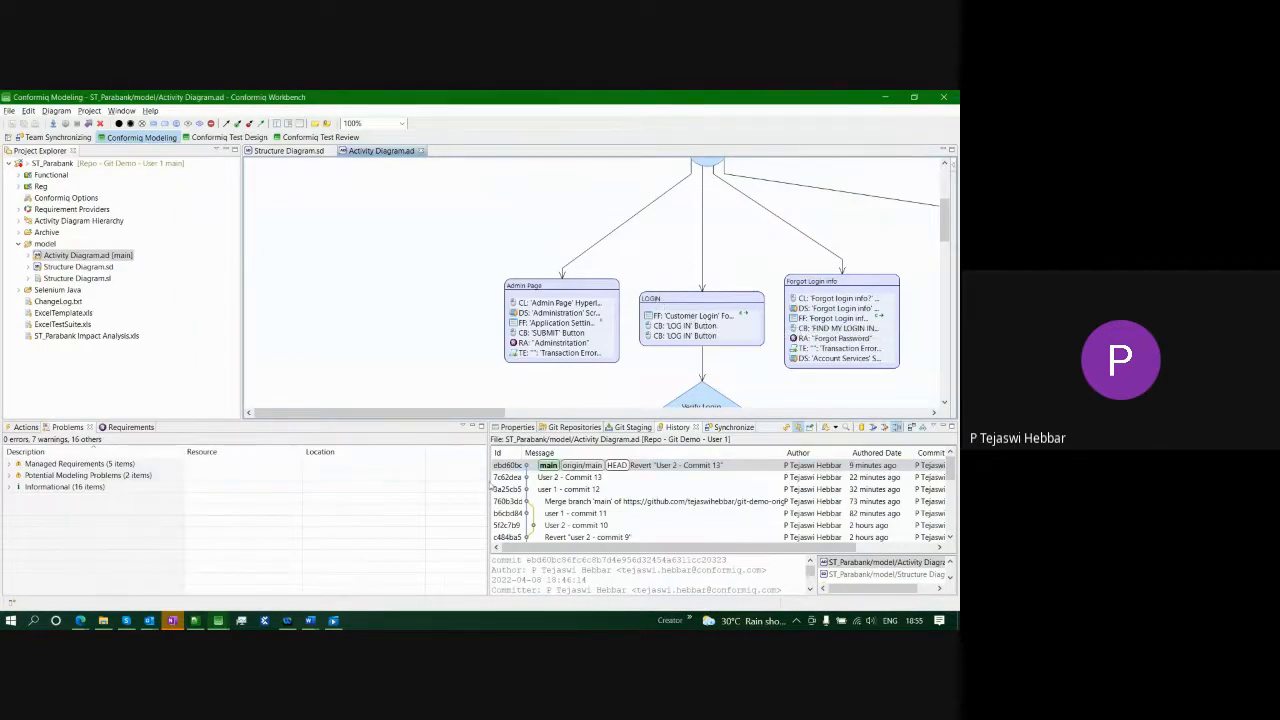
- Widen the History view, show the Git Repositories branches, and compare against the GitHub page
drag(487, 481, 382, 481)
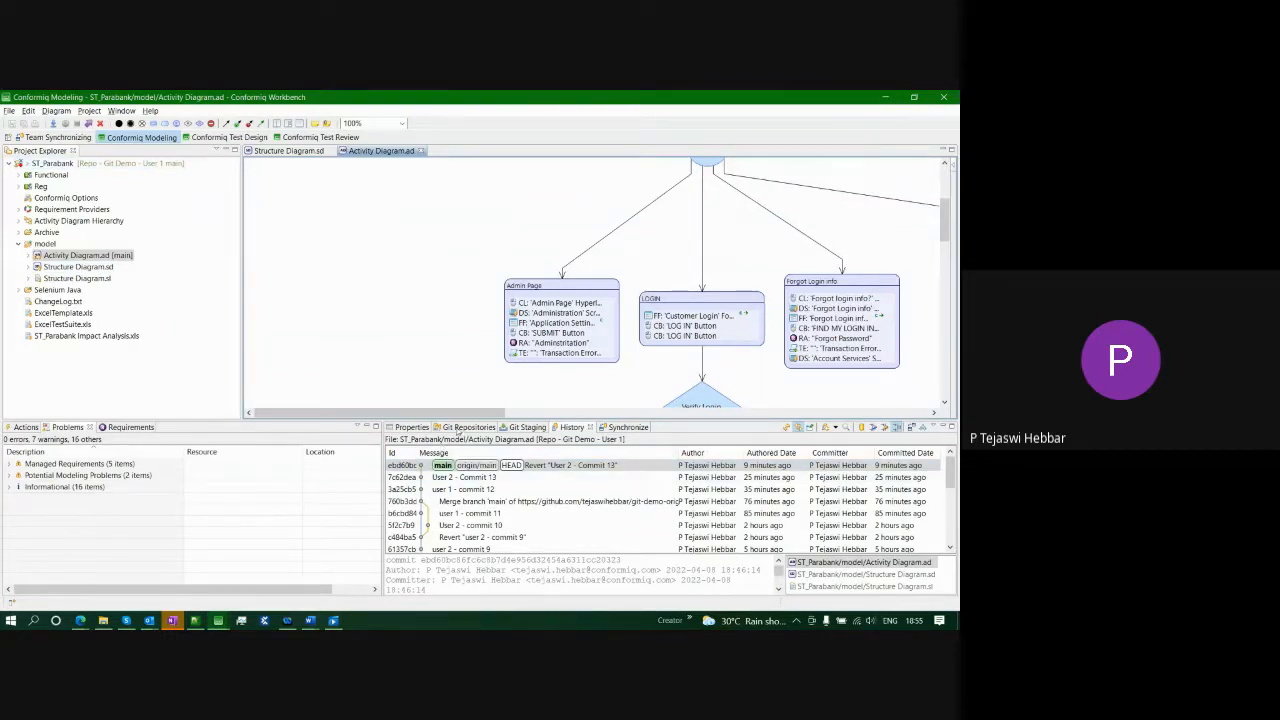
click(552, 478)
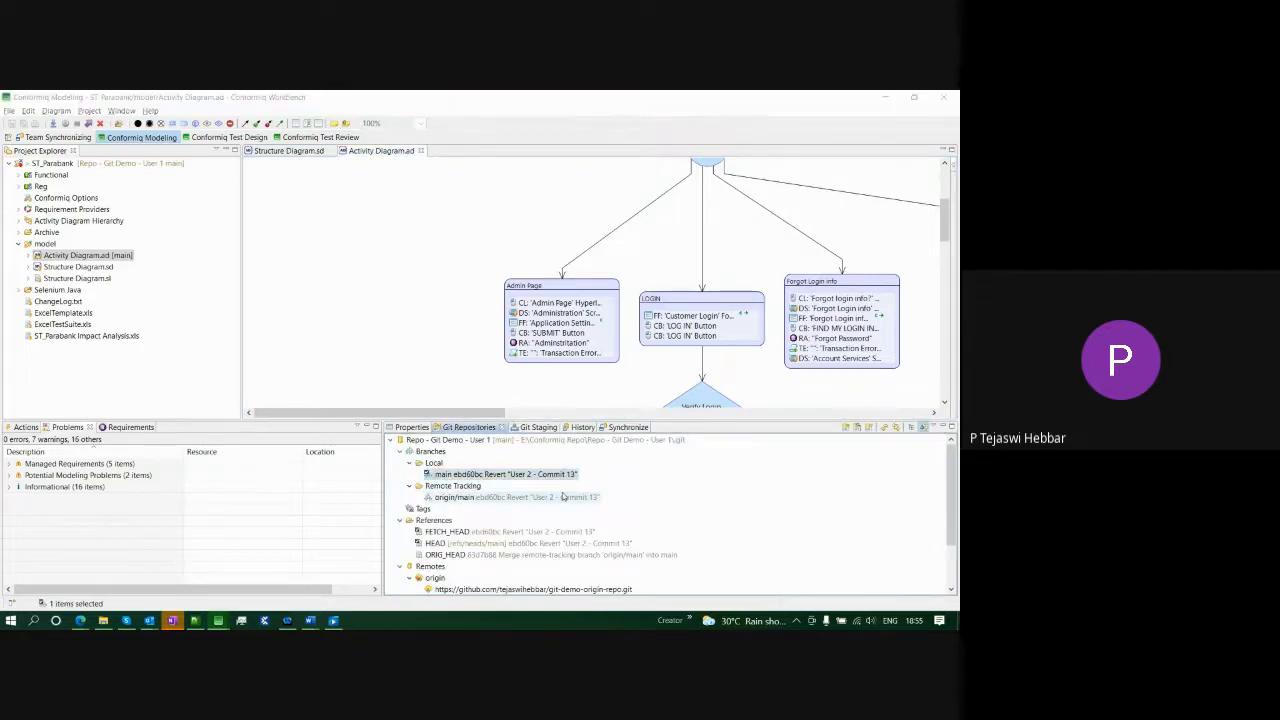
key(alt+Tab)
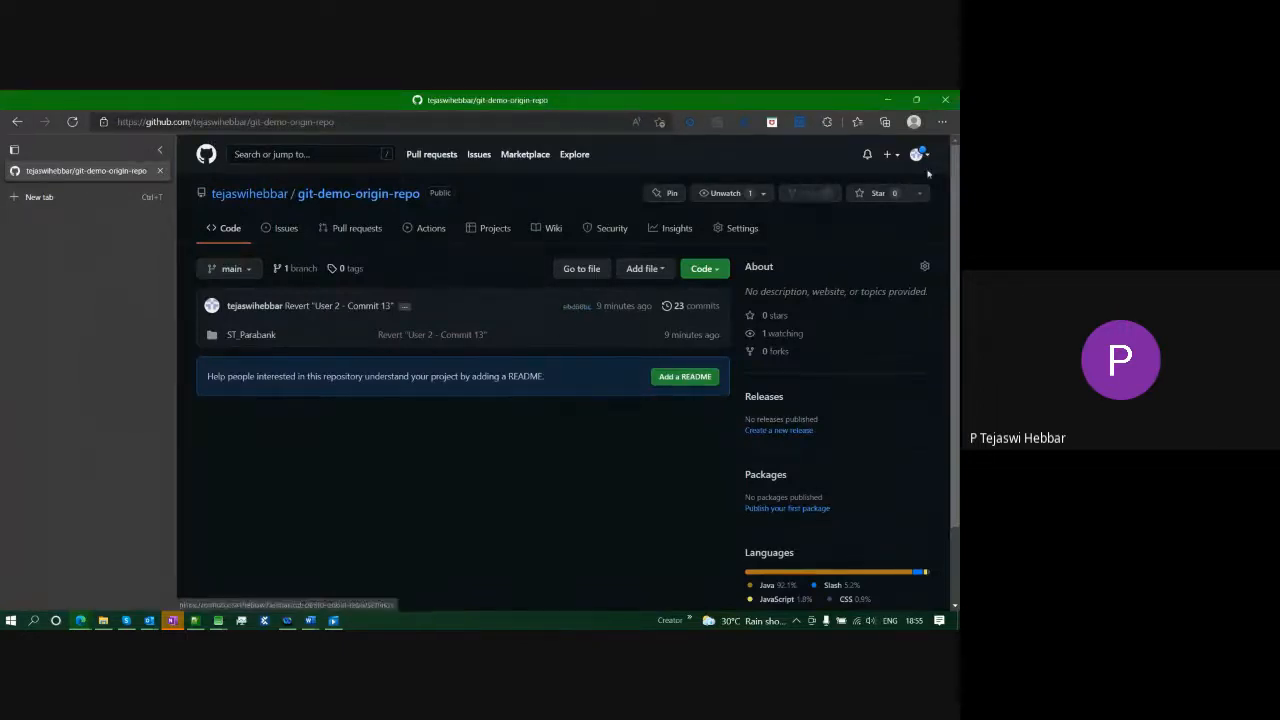
click(218, 620)
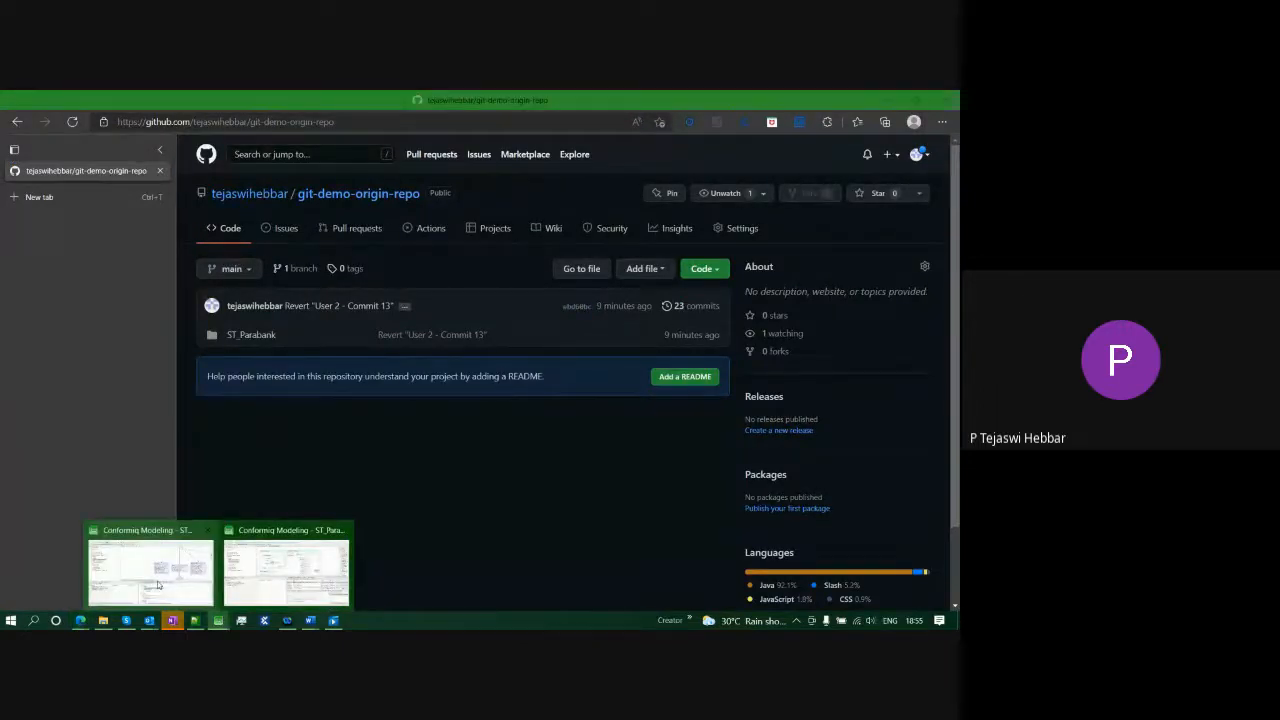
click(286, 576)
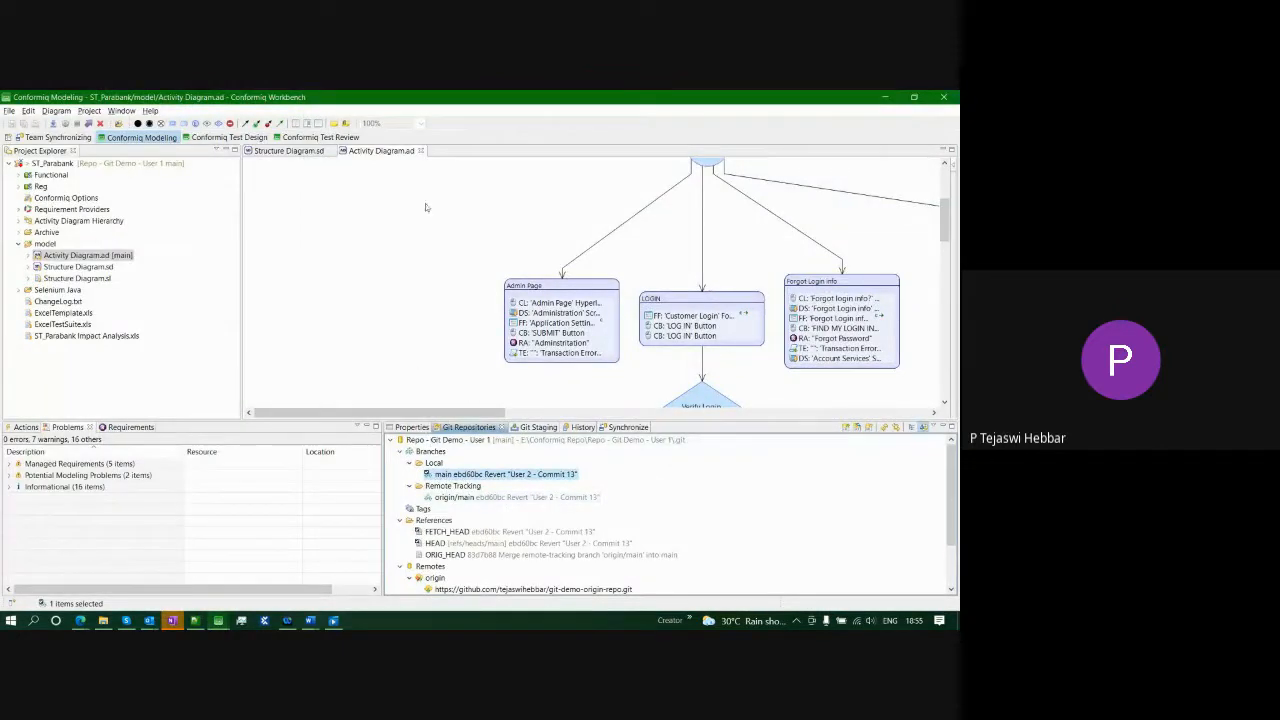
- Inspect the Customer Login Field 2 in the structure diagram and LOGIN's second LOG IN row
click(276, 153)
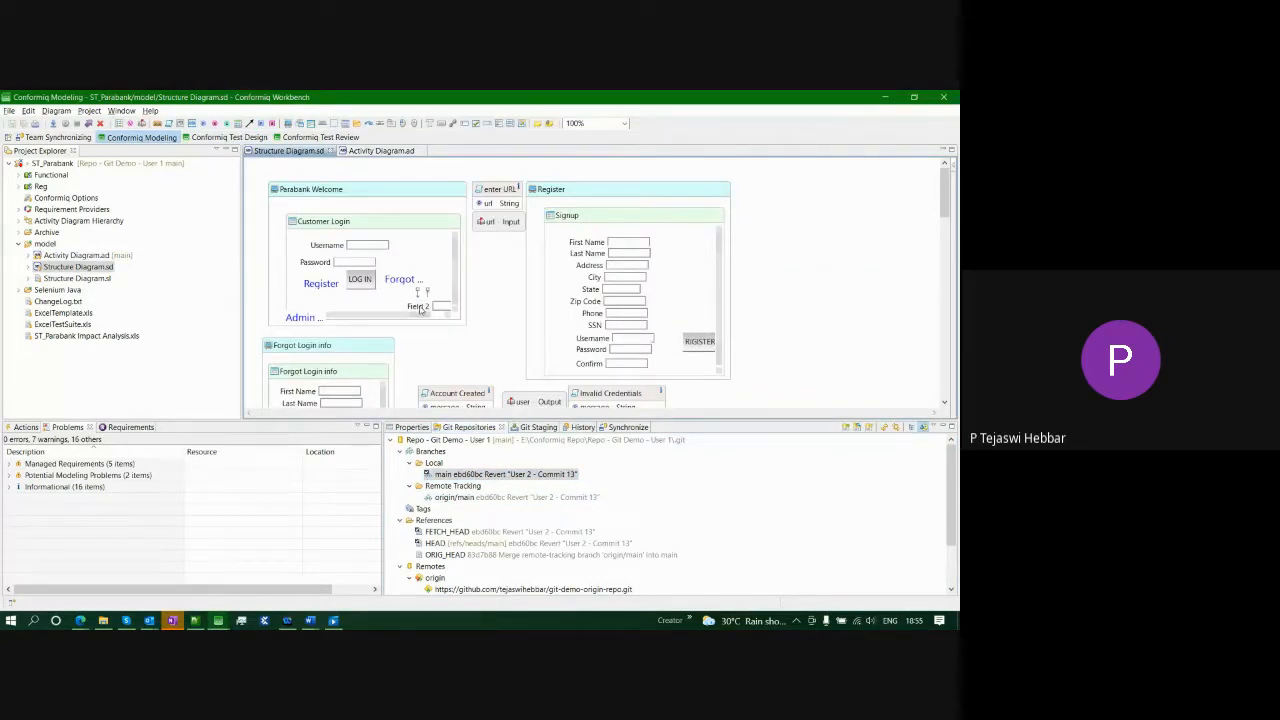
click(420, 311)
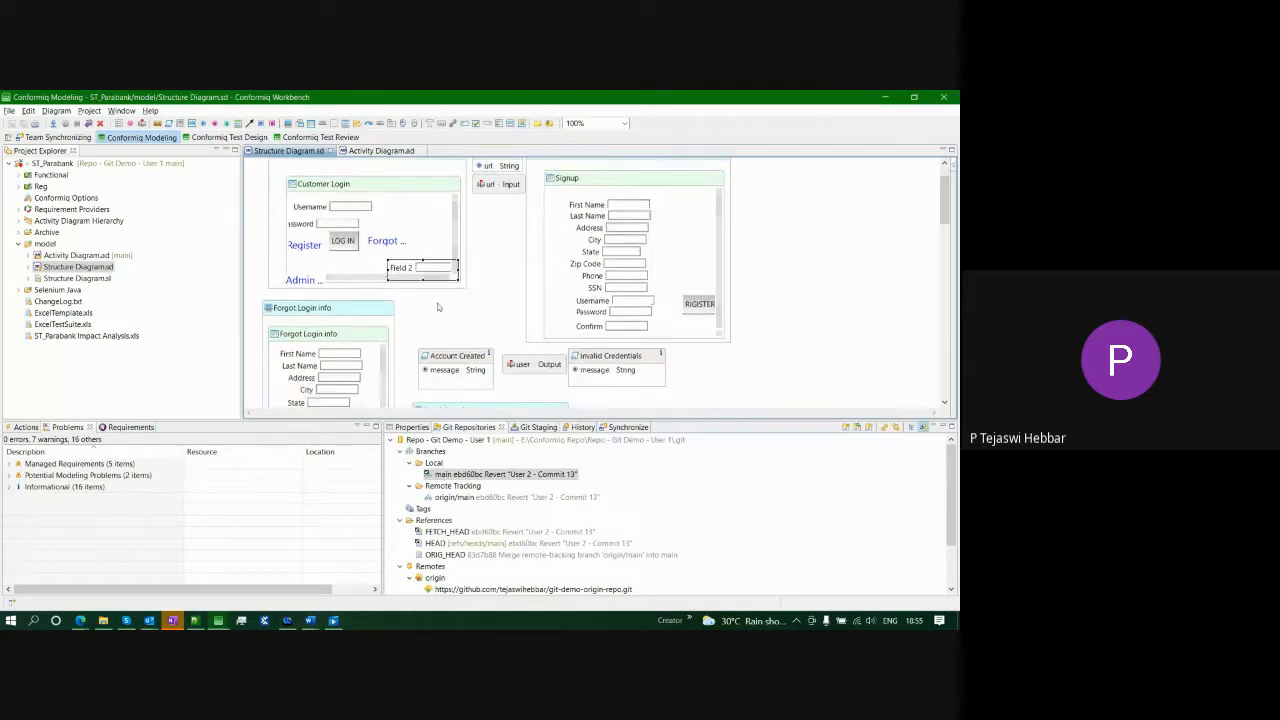
click(371, 152)
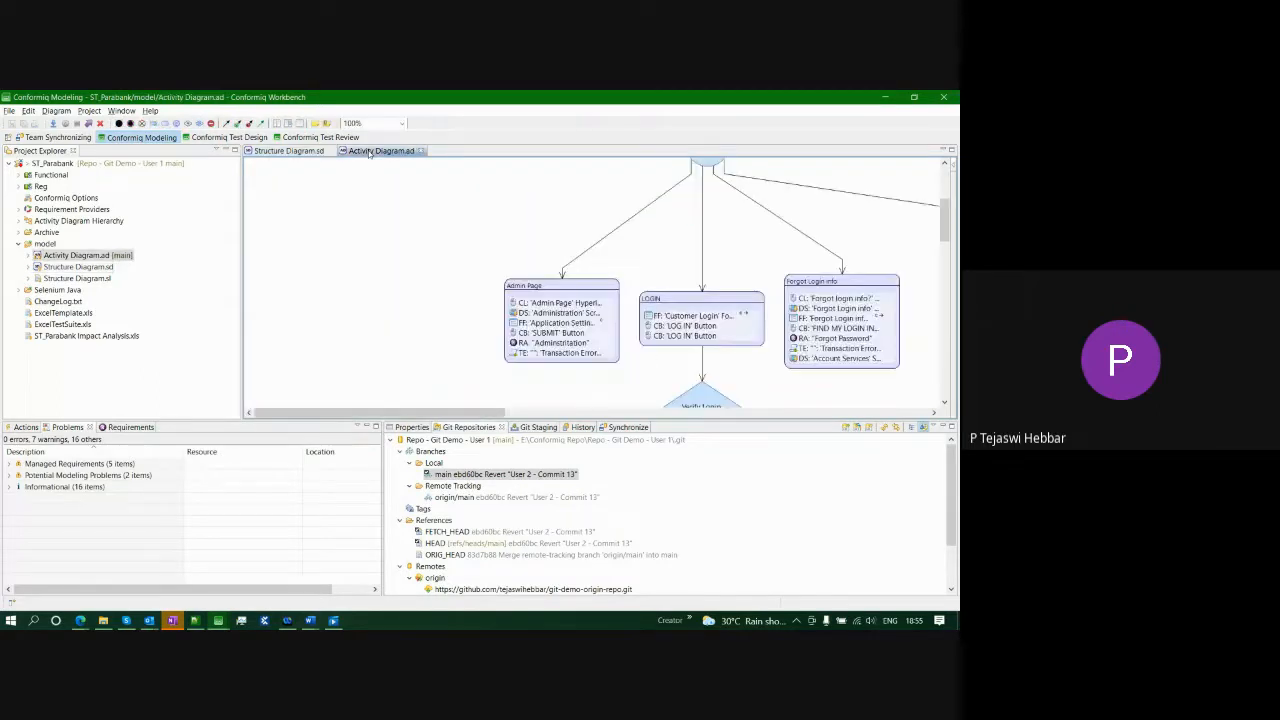
click(682, 336)
click(283, 580)
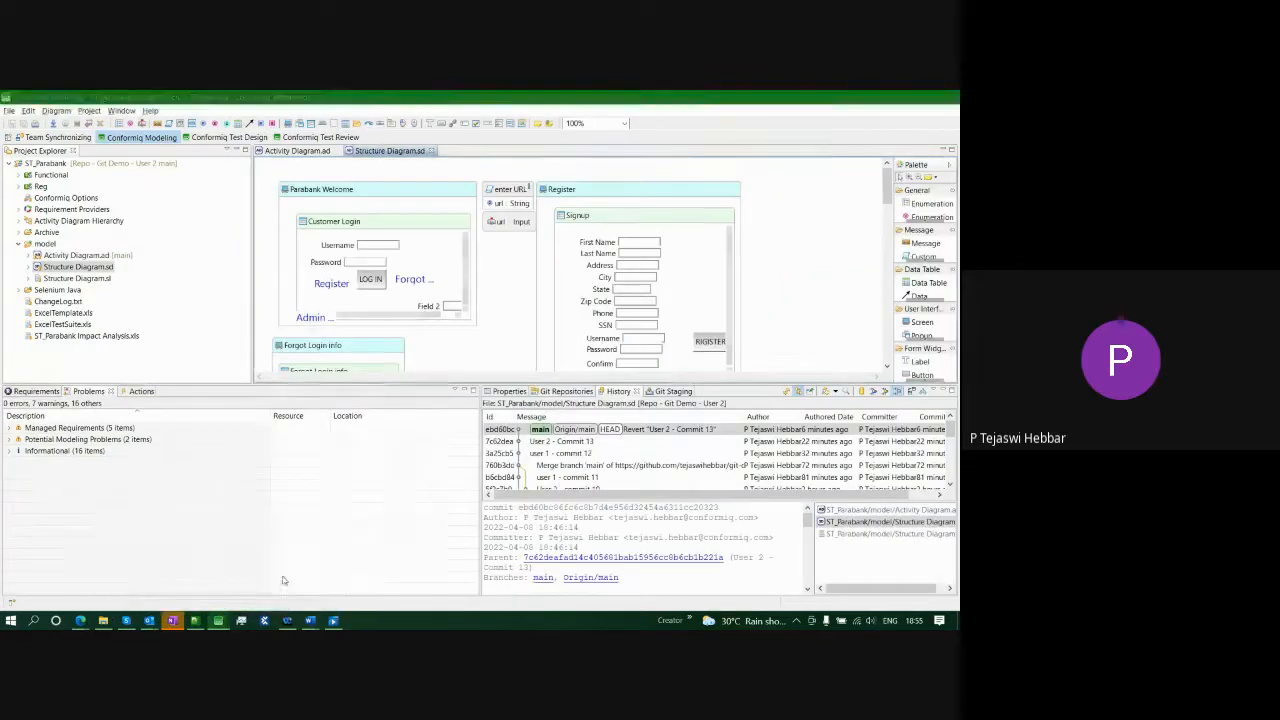
click(564, 391)
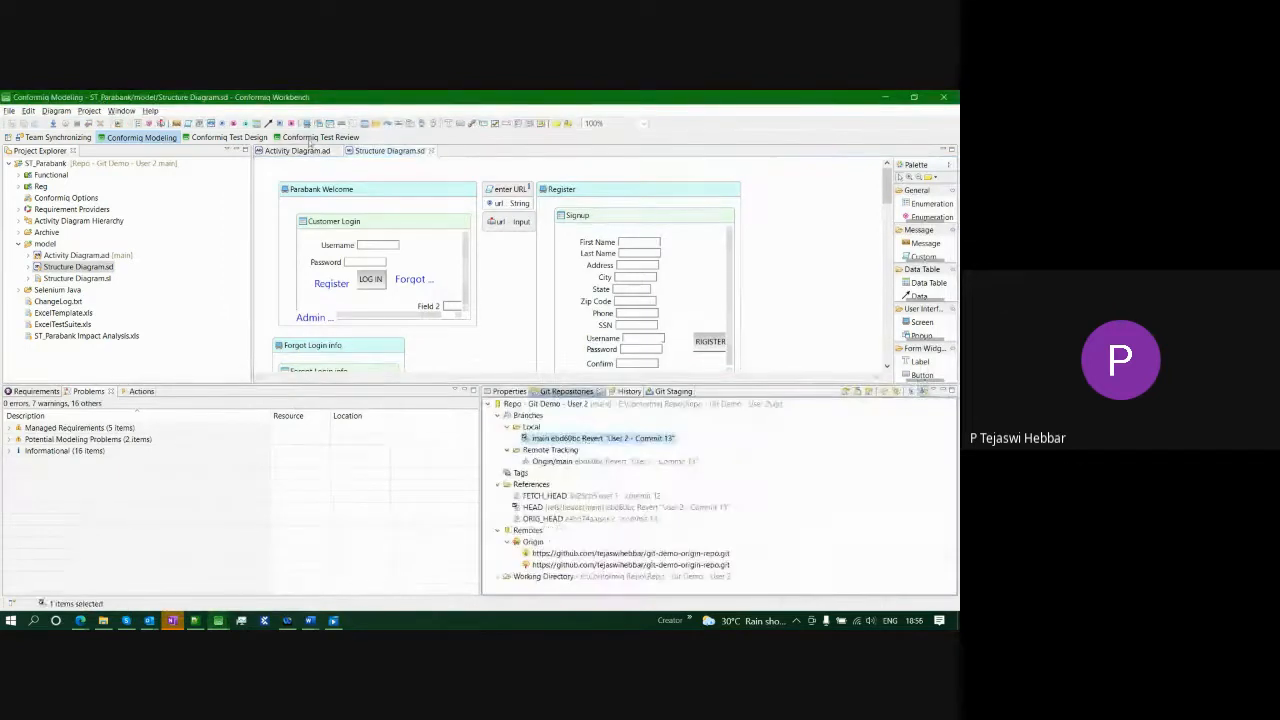
click(428, 303)
click(297, 152)
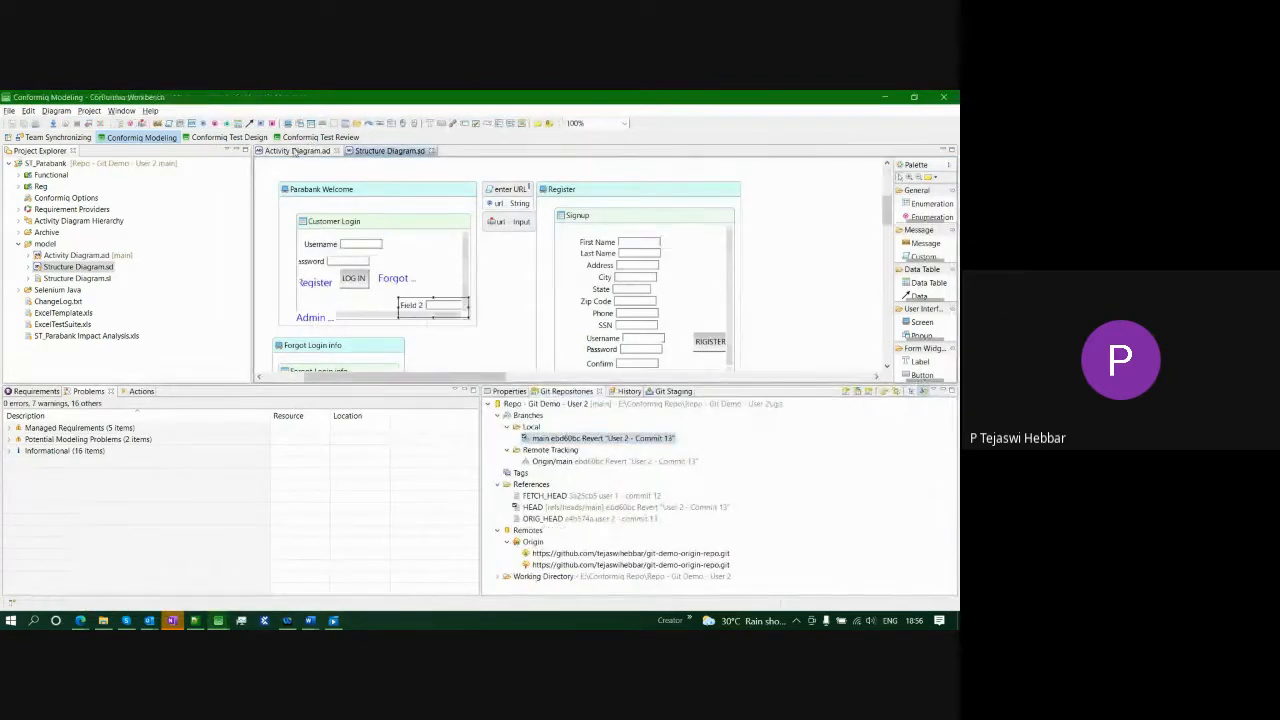
click(578, 324)
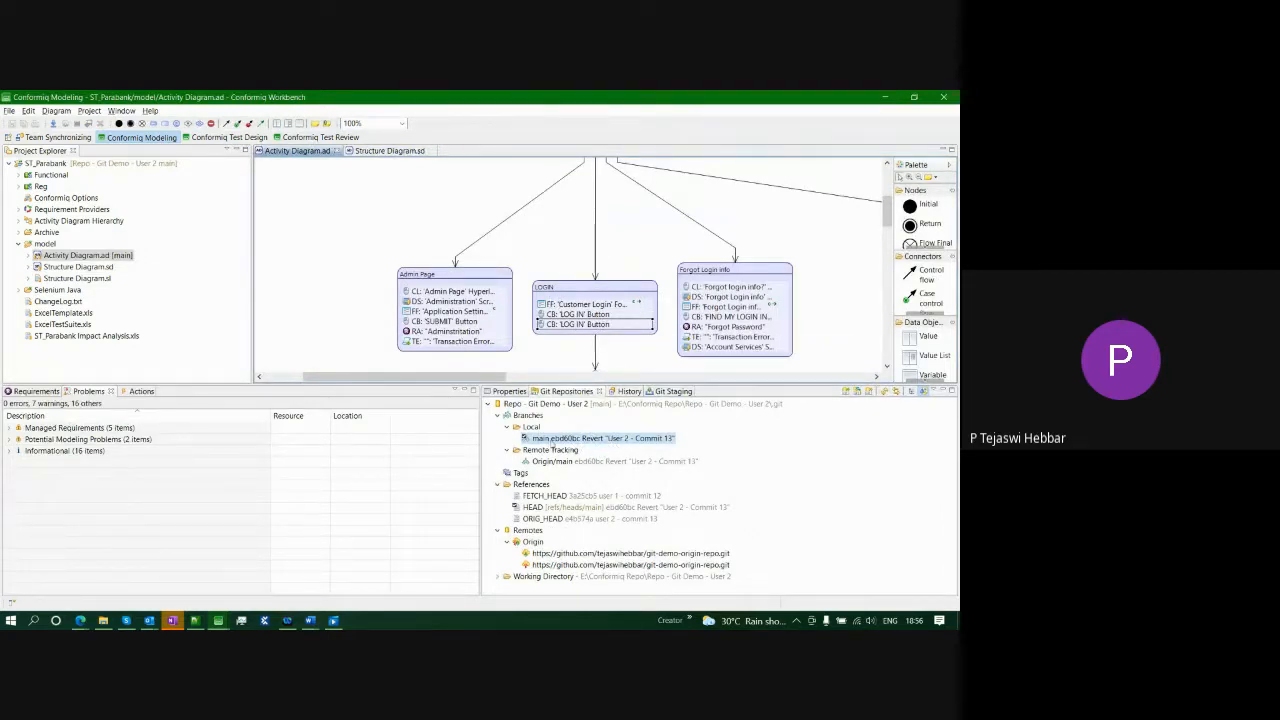
click(575, 463)
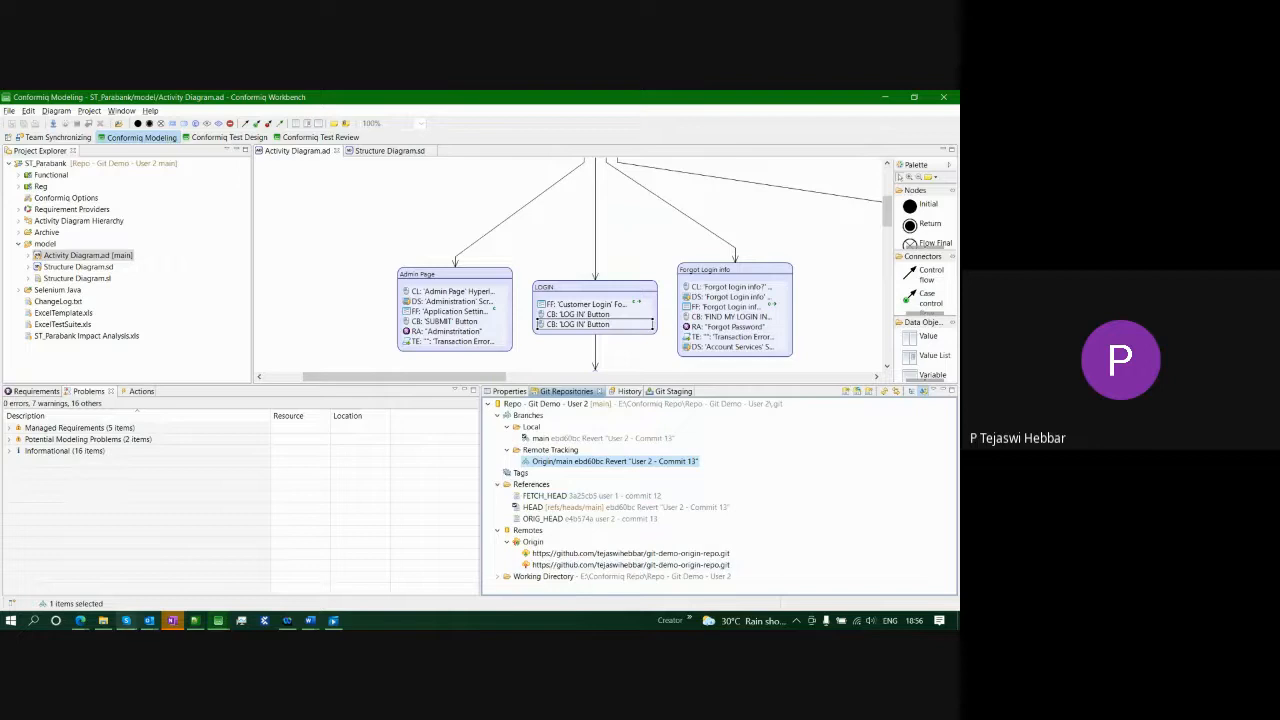
mouse_move(218, 620)
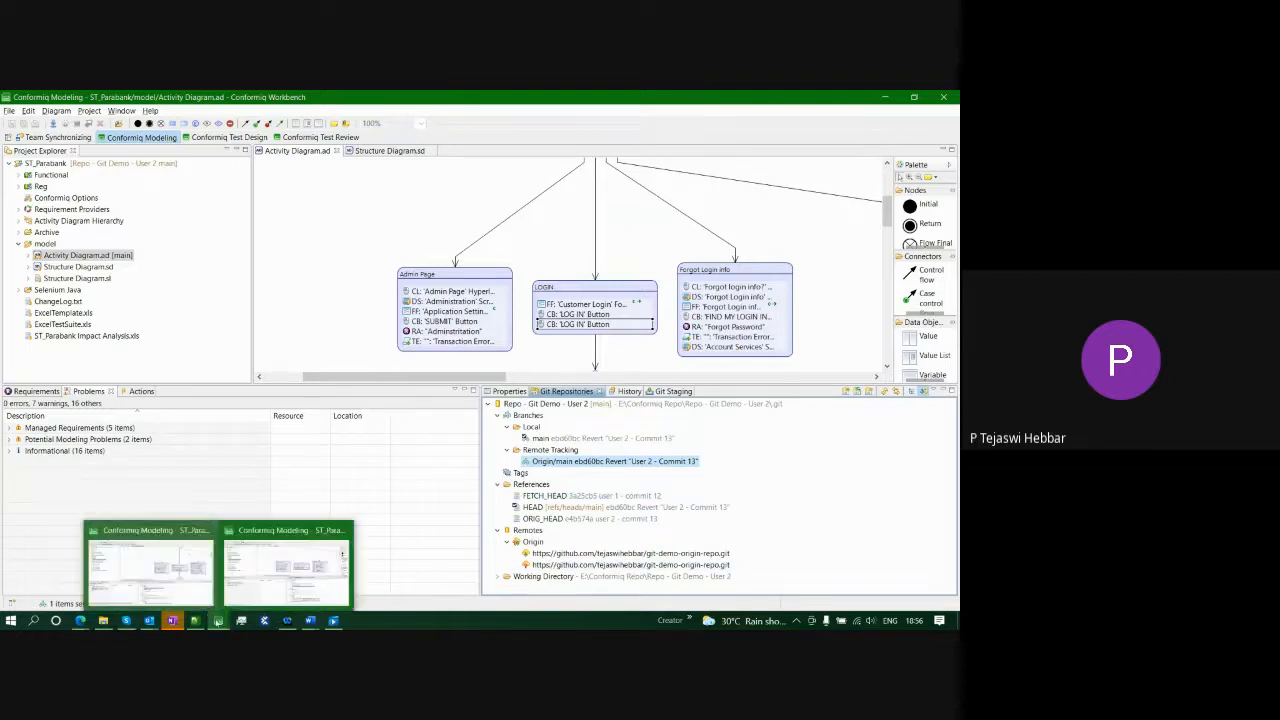
click(290, 562)
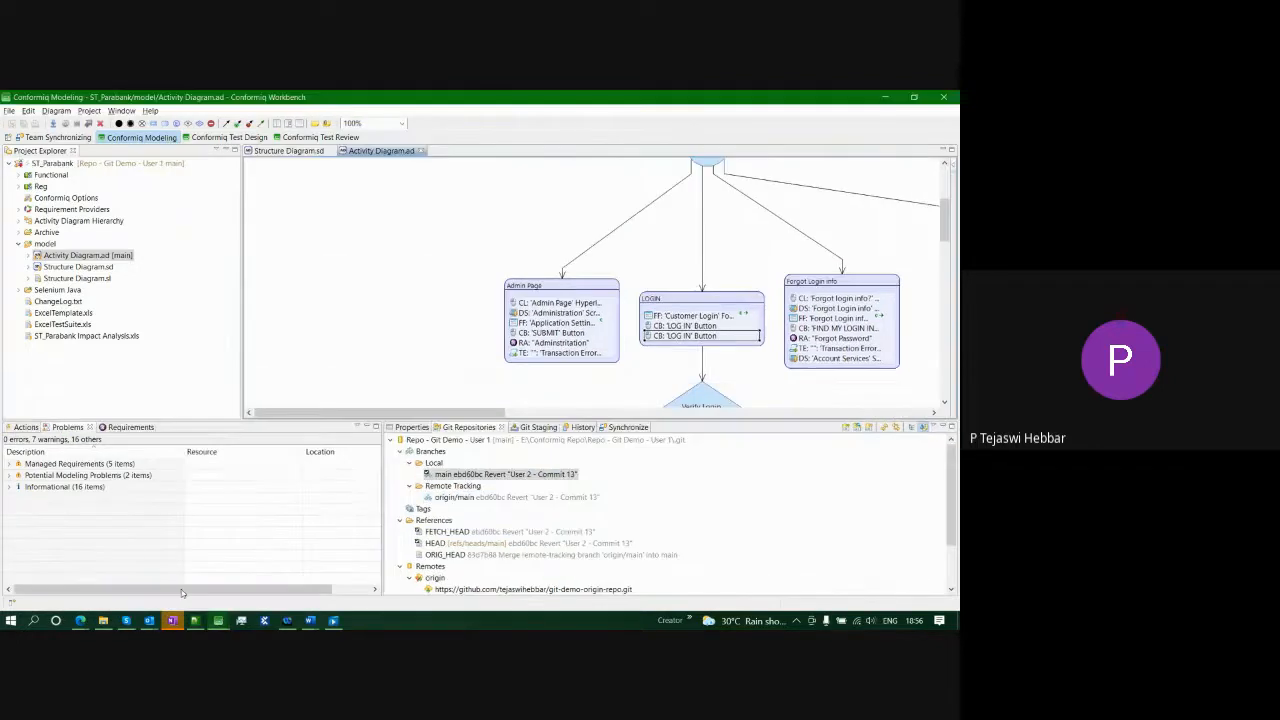
- Add a field named Help to the Customer Login form in the Structure Diagram
click(289, 151)
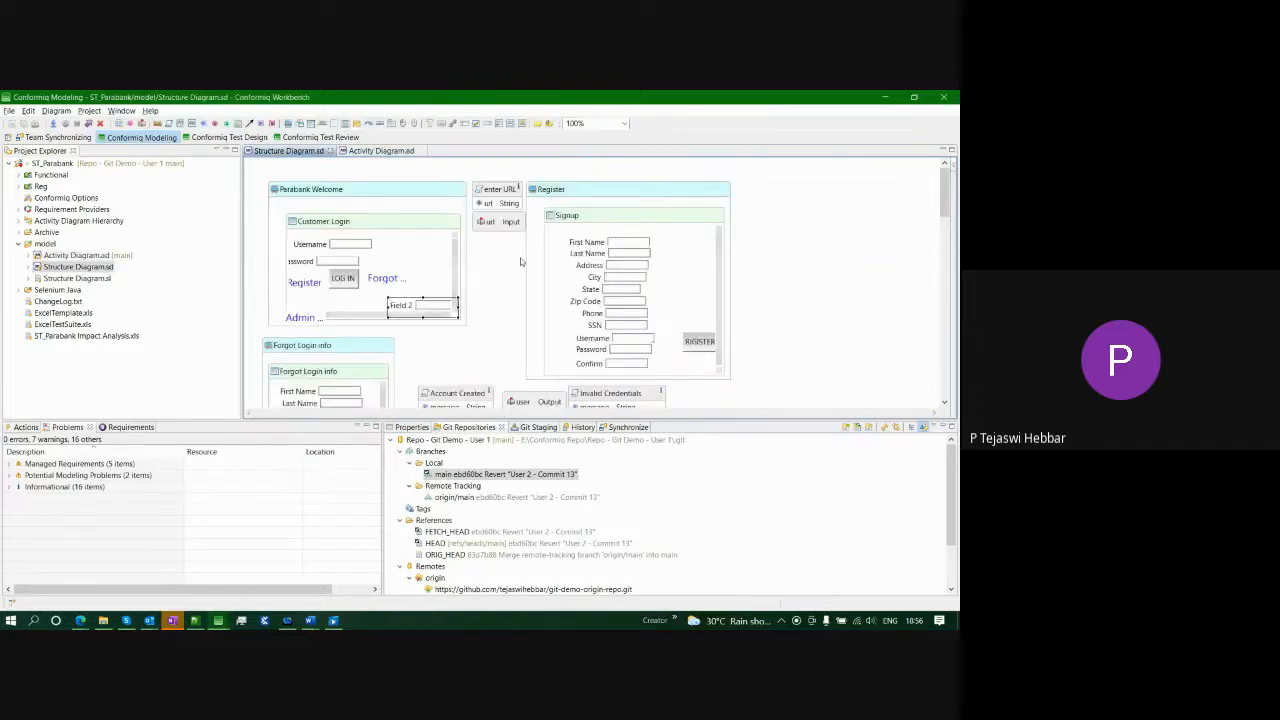
click(455, 124)
click(412, 250)
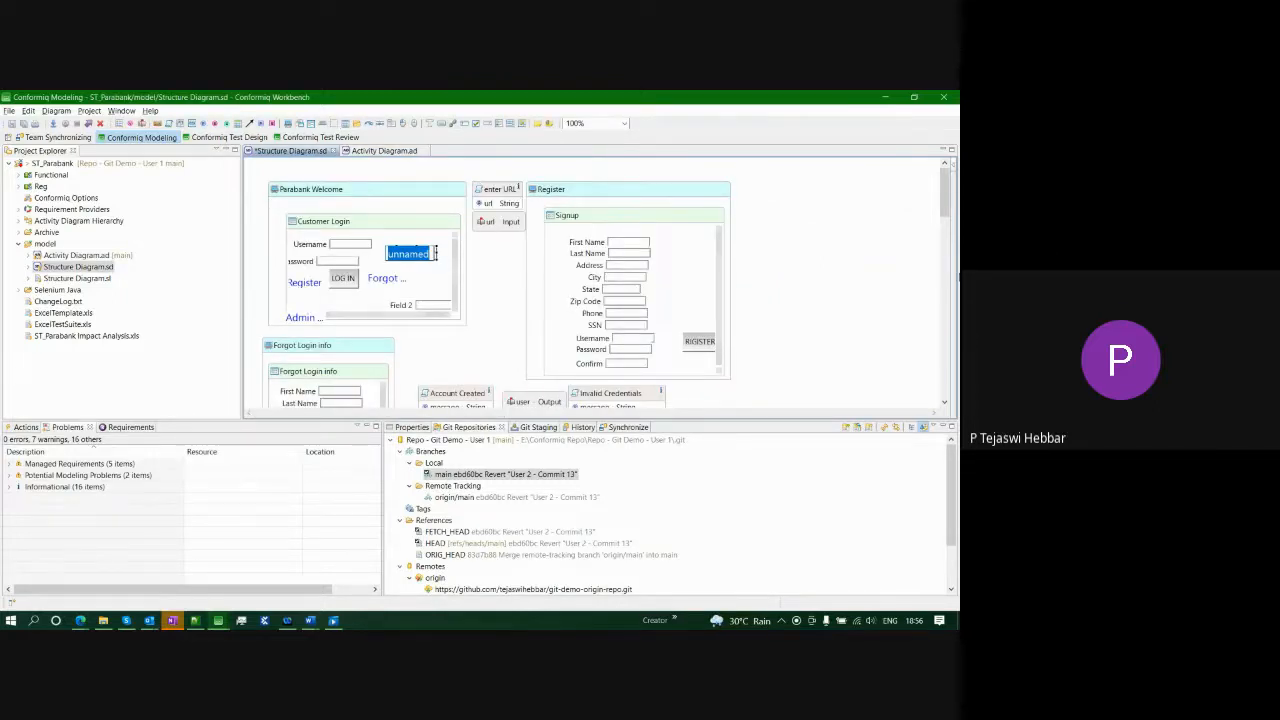
text(Help)
key(Return)
- Add the user entry action Click 'Help' Hyperlink to the LOGIN node and save the diagram
click(383, 150)
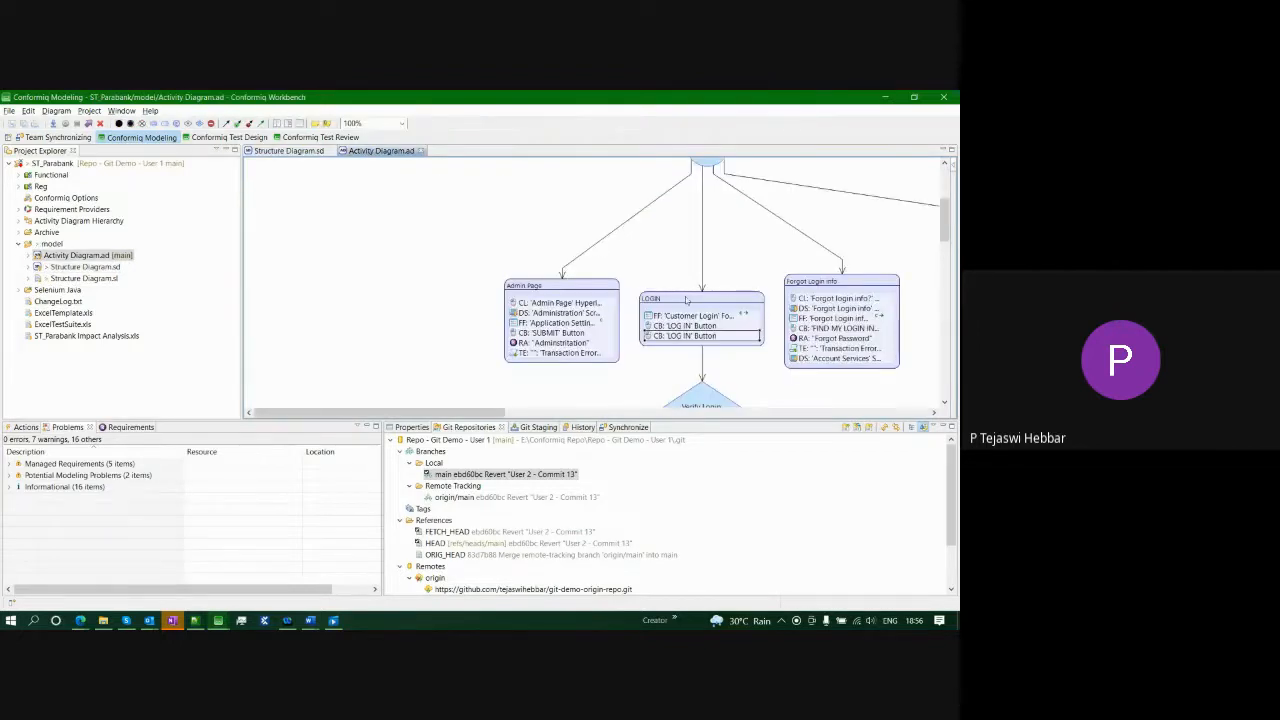
click(688, 301)
click(731, 280)
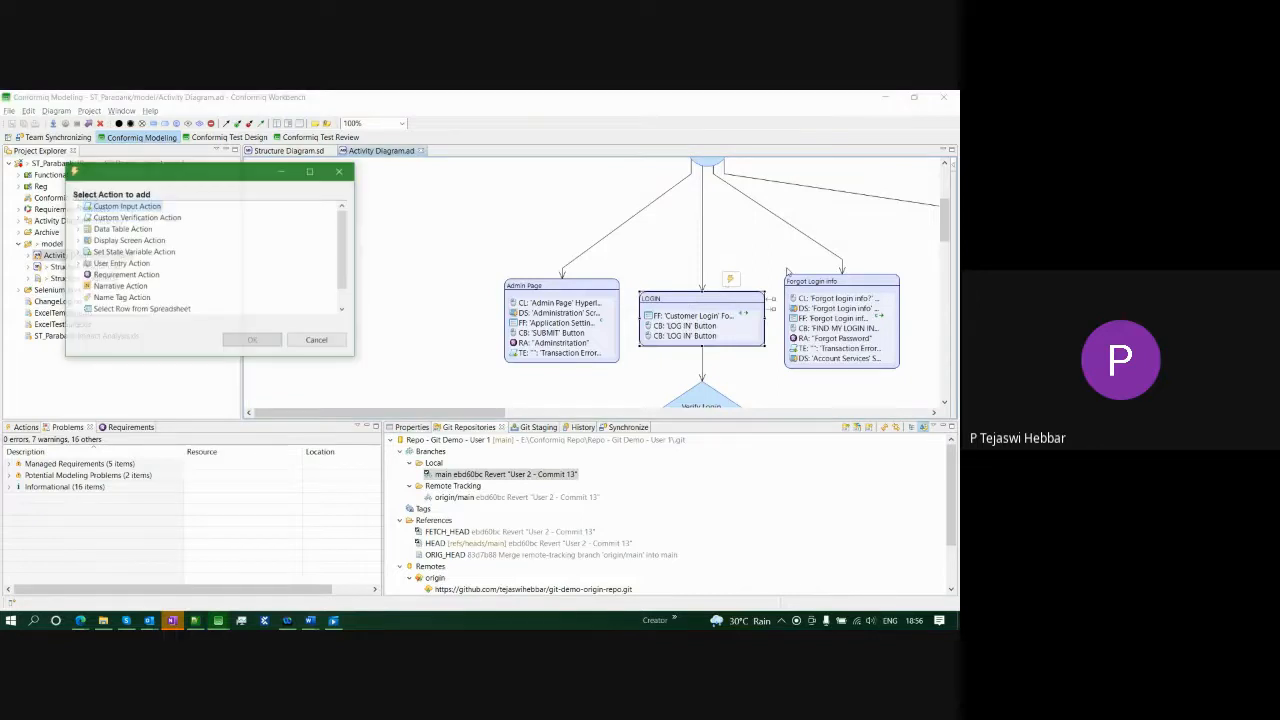
click(79, 263)
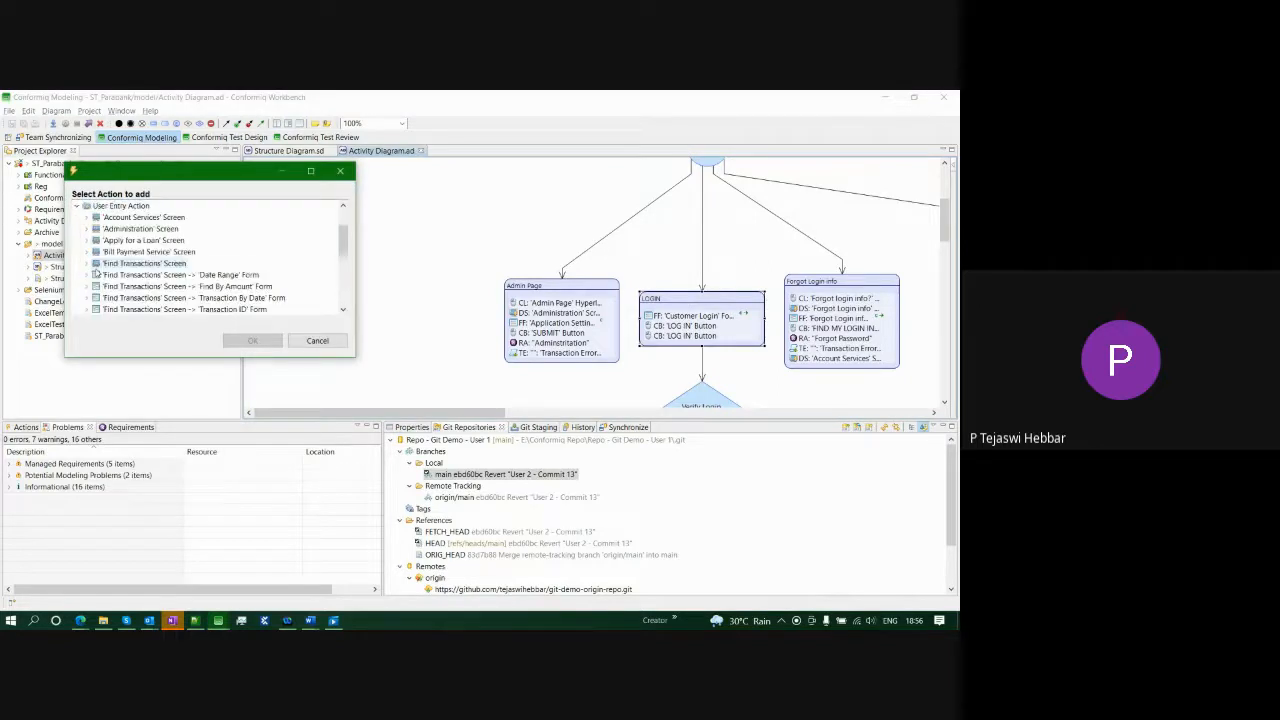
scroll(150, 289, down, 5)
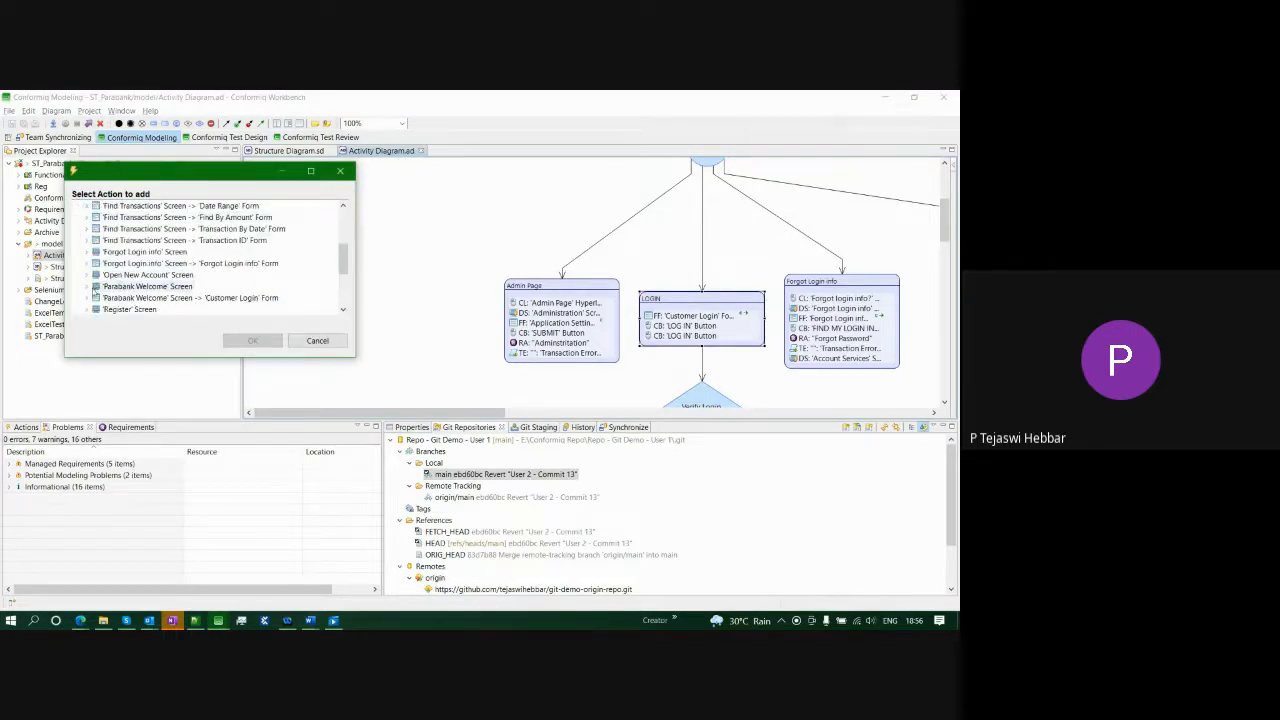
click(87, 298)
click(146, 286)
click(241, 343)
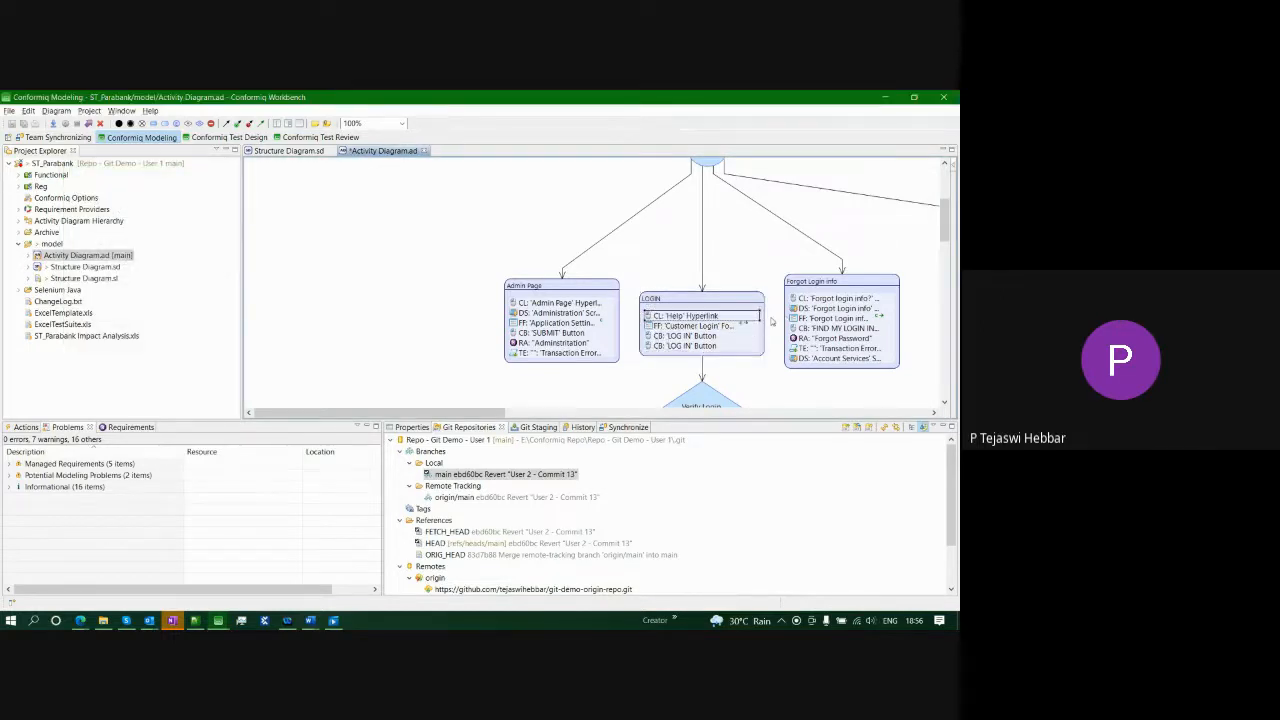
key(ctrl+s)
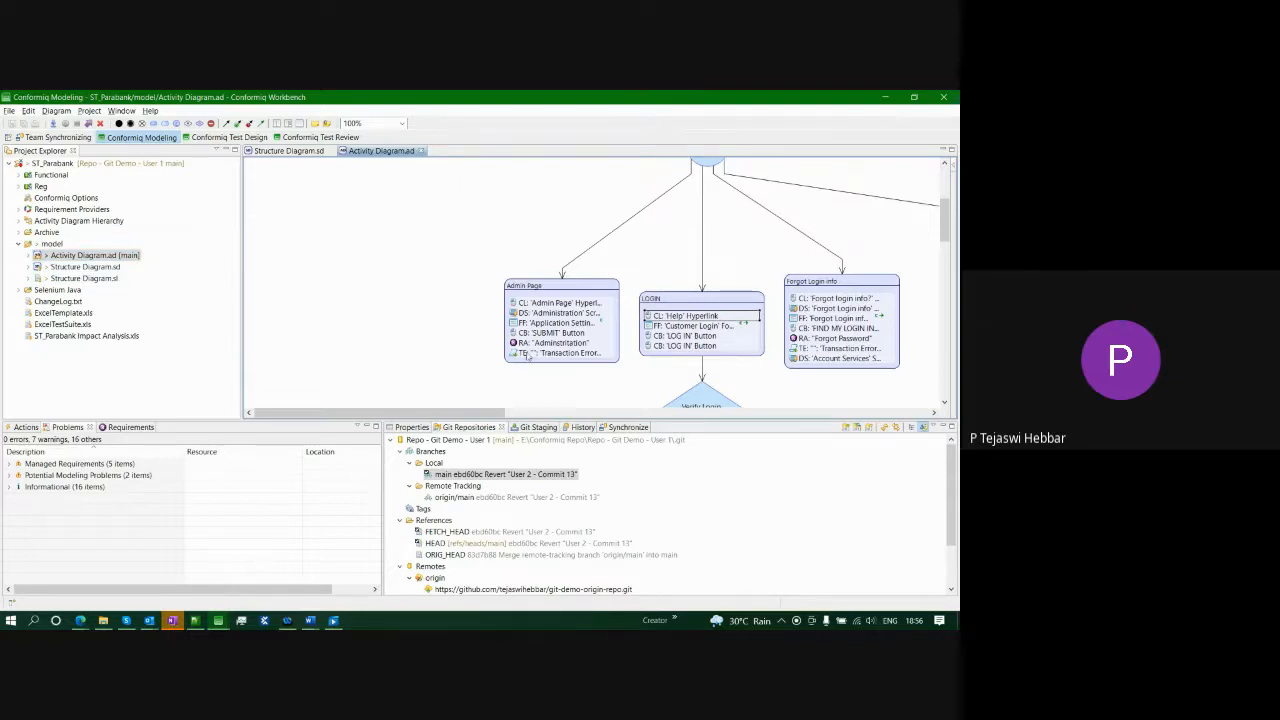
- In User 2's workbench, delete the duplicate LOG IN button row from LOGIN and save
mouse_move(218, 620)
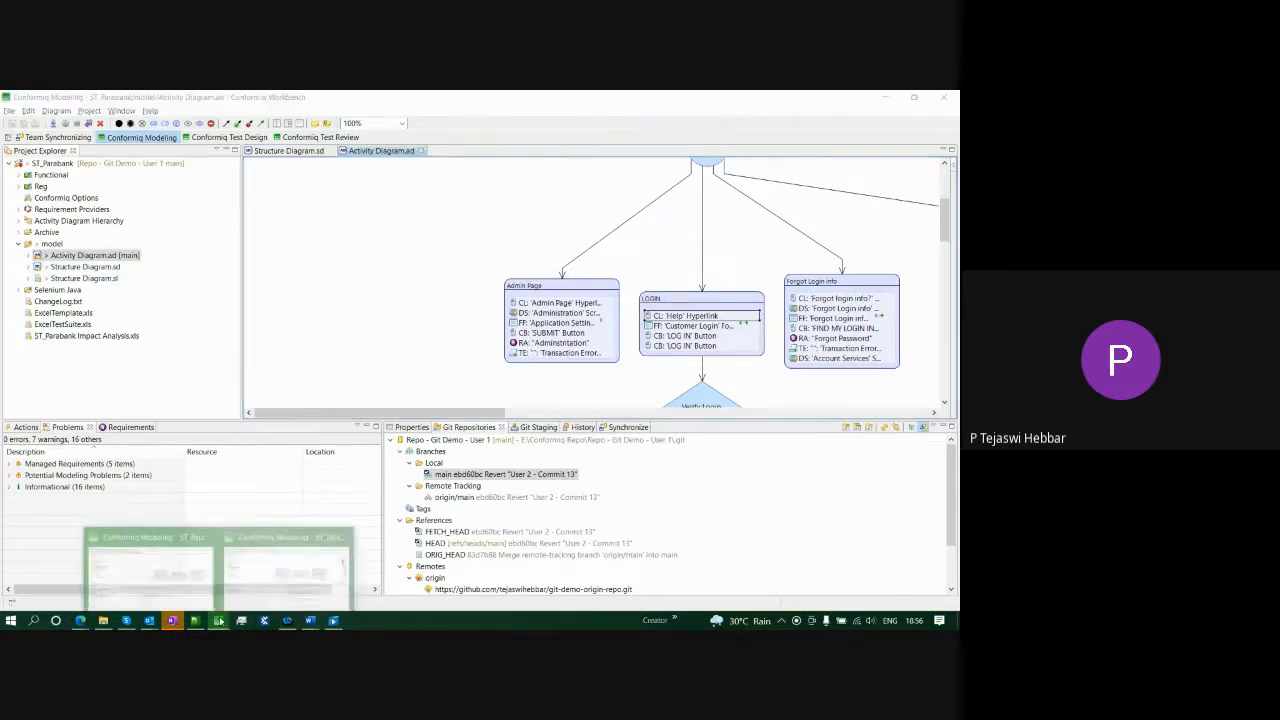
click(264, 588)
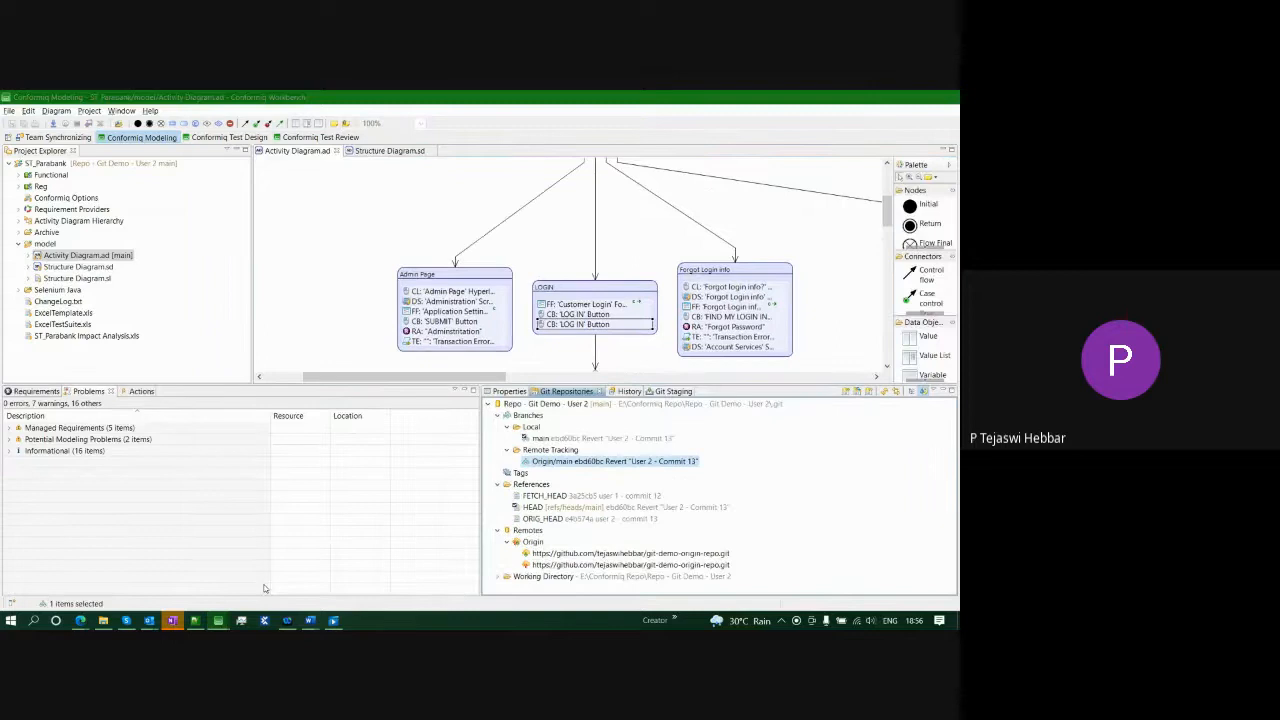
click(389, 150)
mouse_move(430, 310)
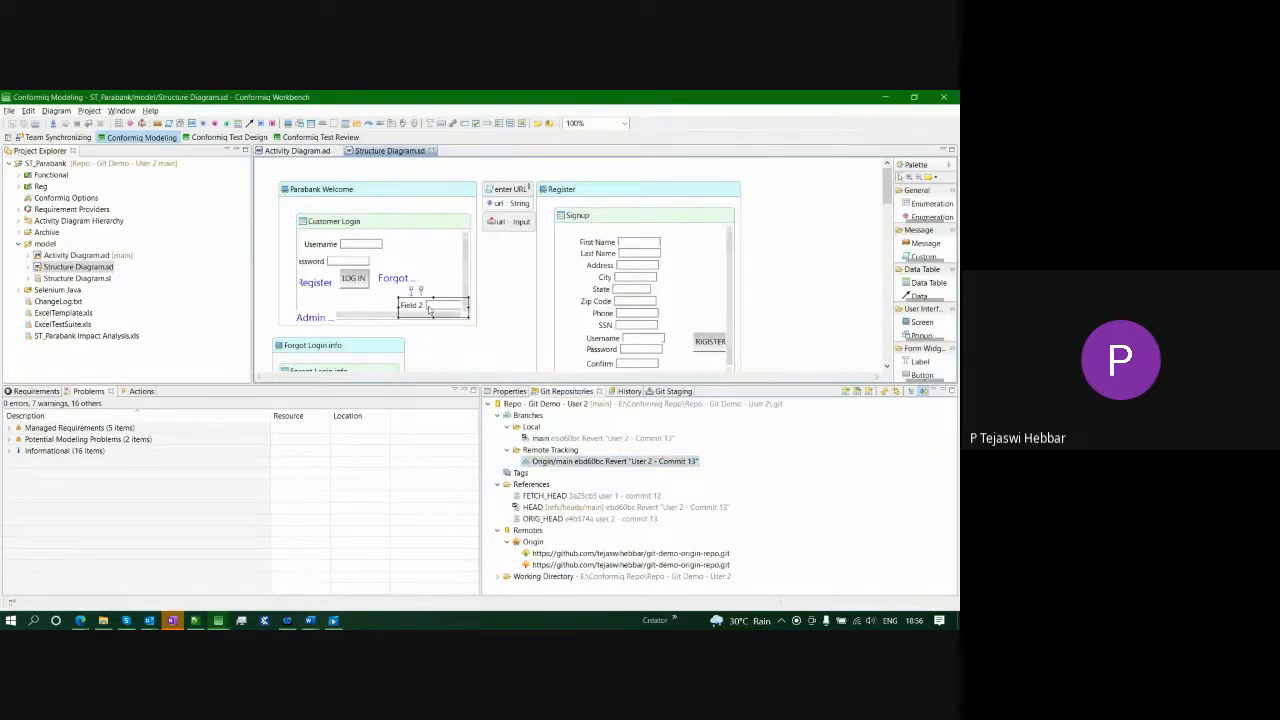
click(314, 155)
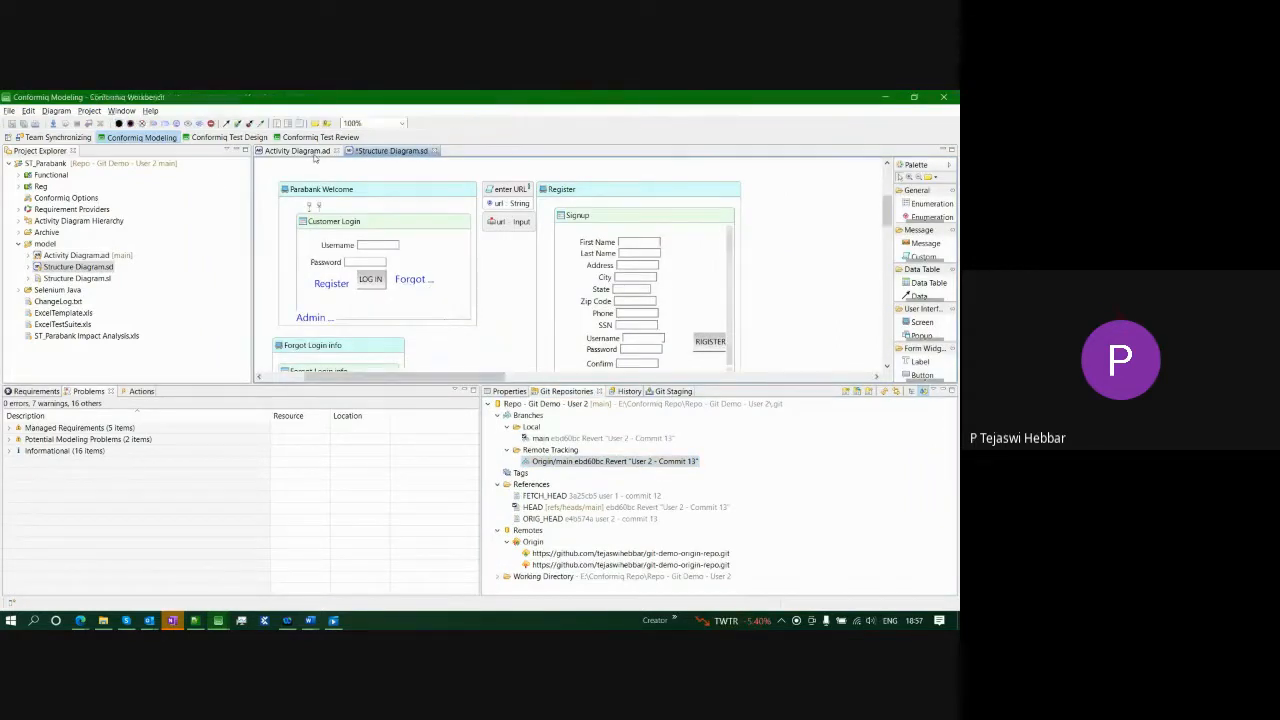
key(Delete)
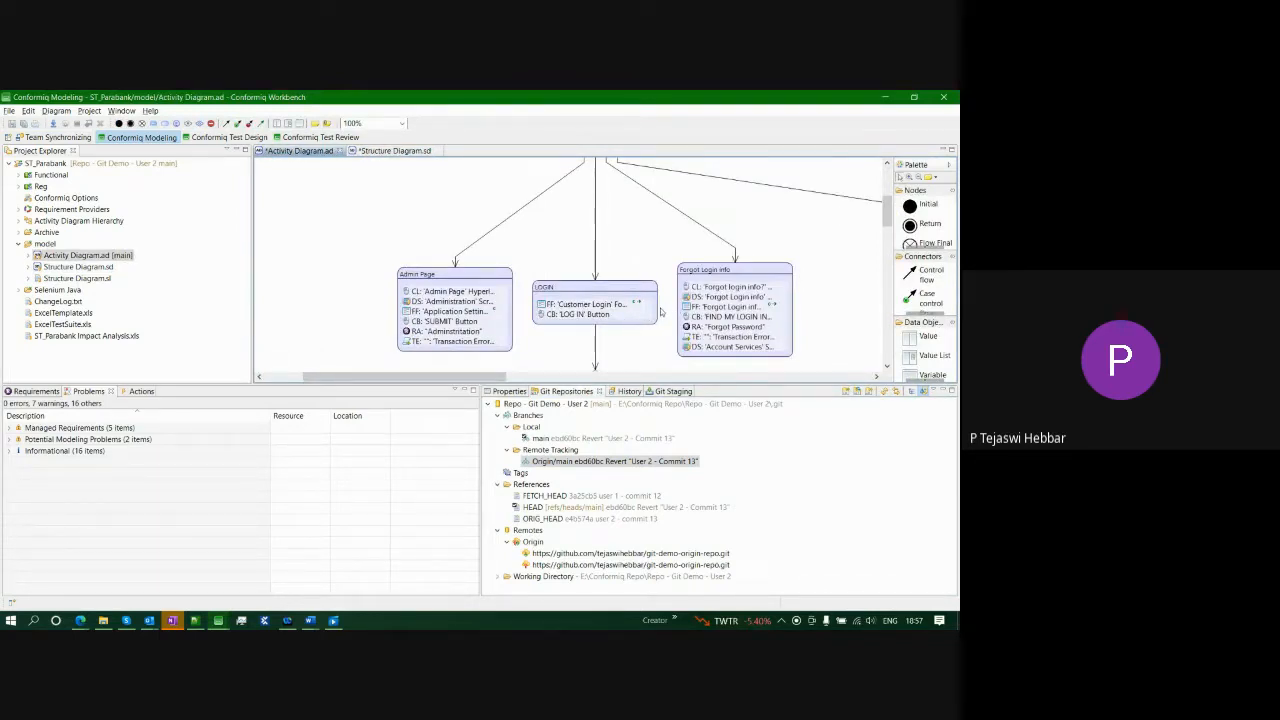
key(ctrl+s)
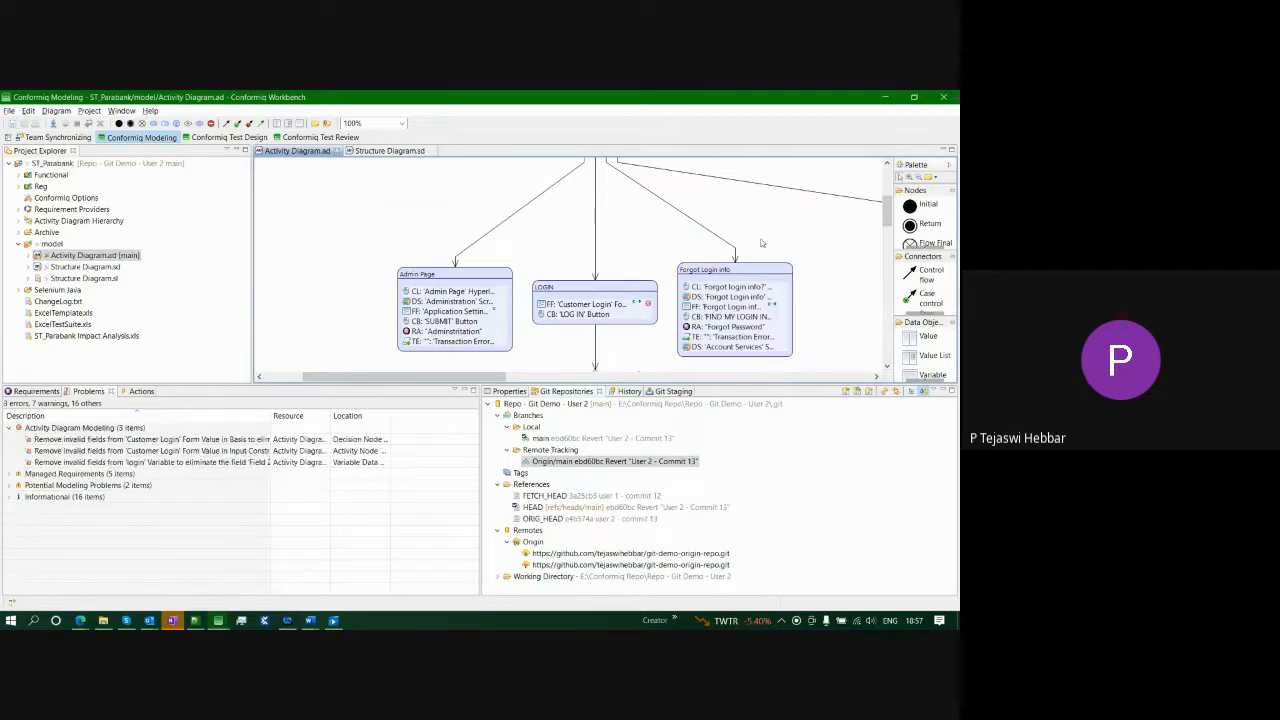
- Quick Fix the three invalid-field errors by removing the fields, then recheck both diagrams
click(165, 439)
shift+click(181, 462)
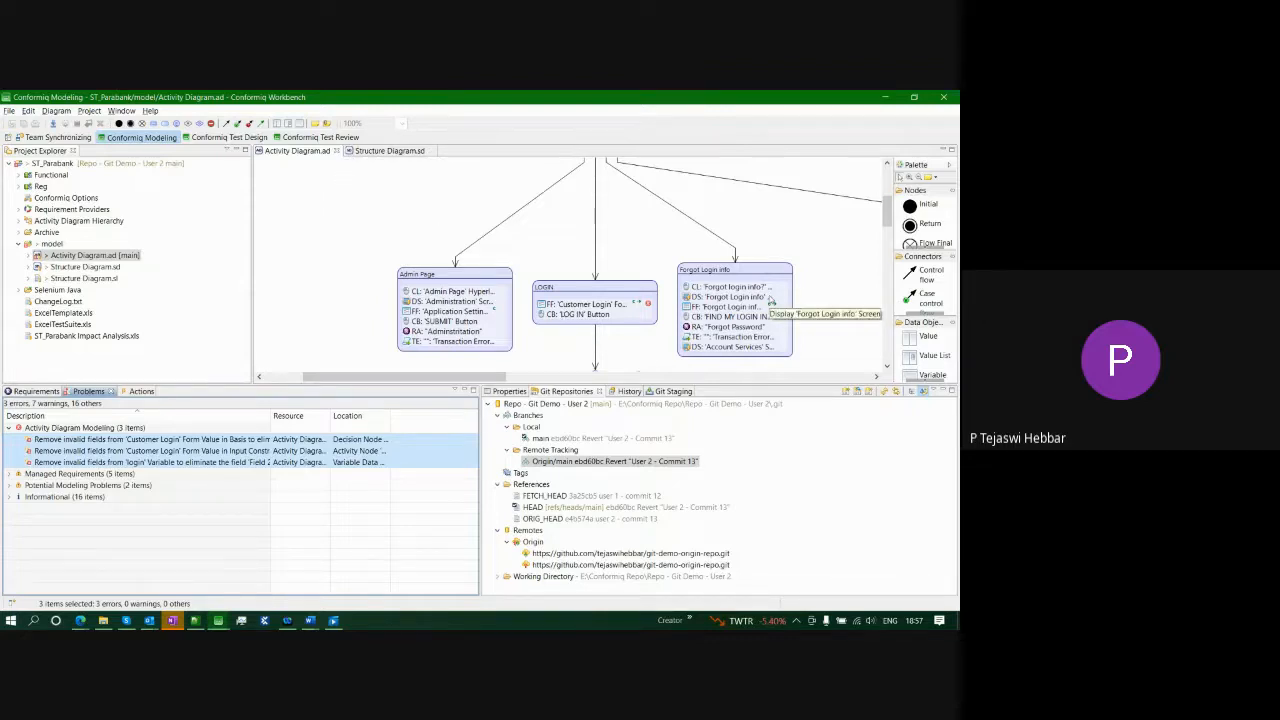
right_click(197, 457)
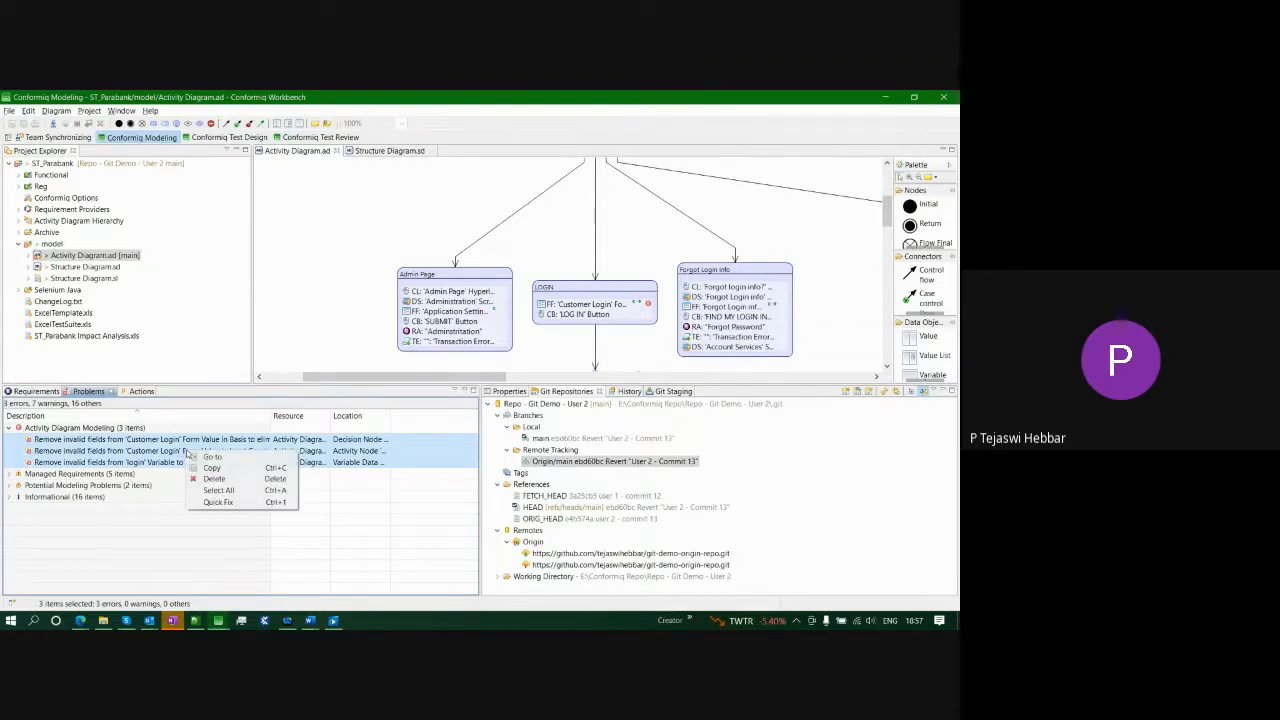
click(218, 502)
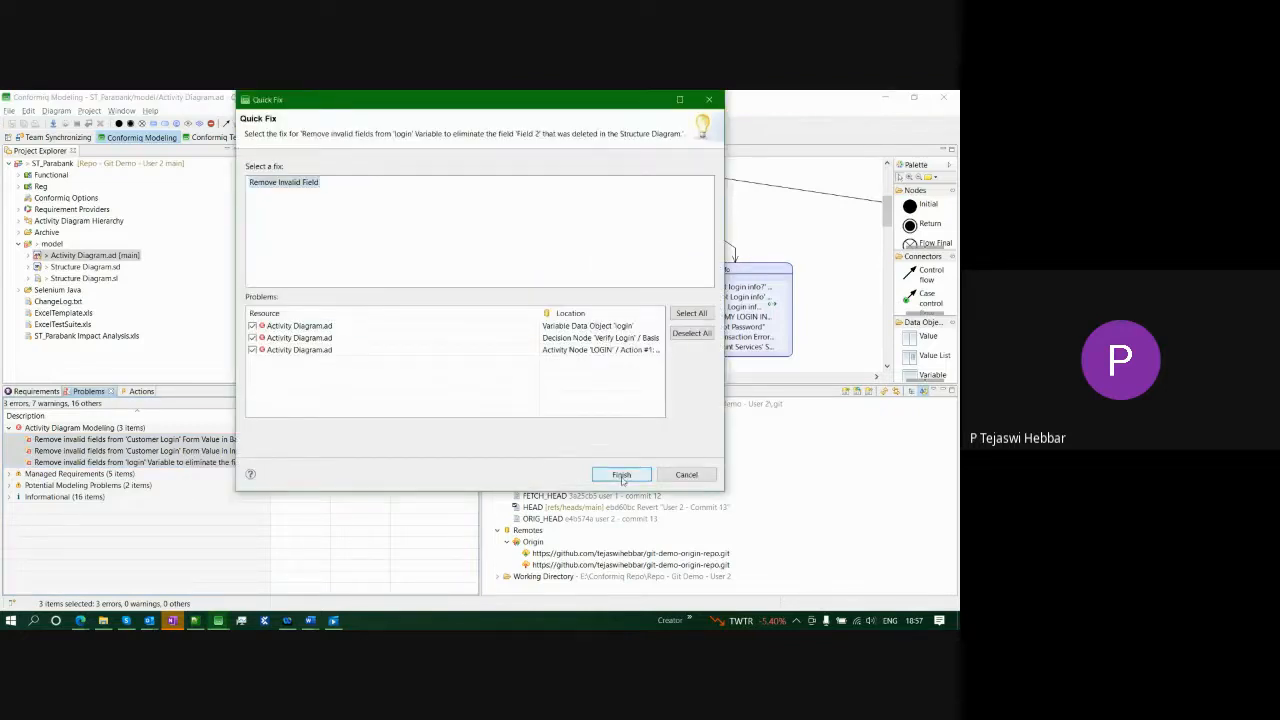
click(621, 476)
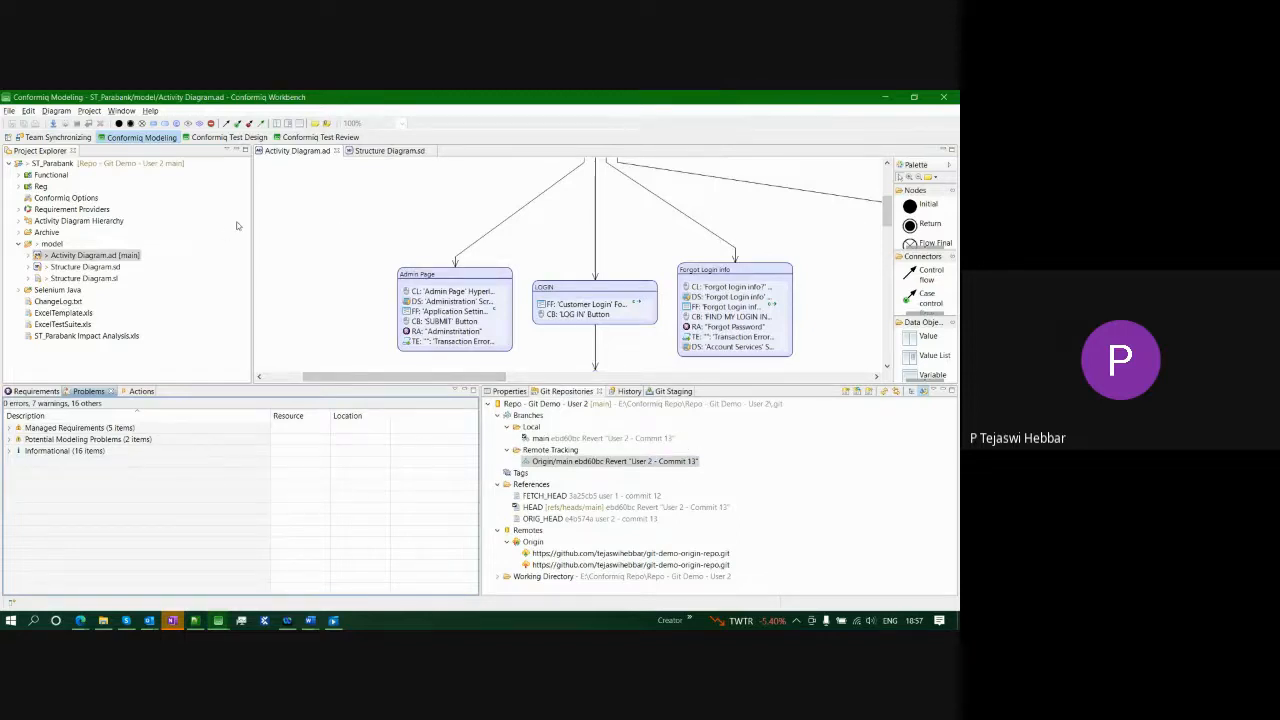
click(386, 155)
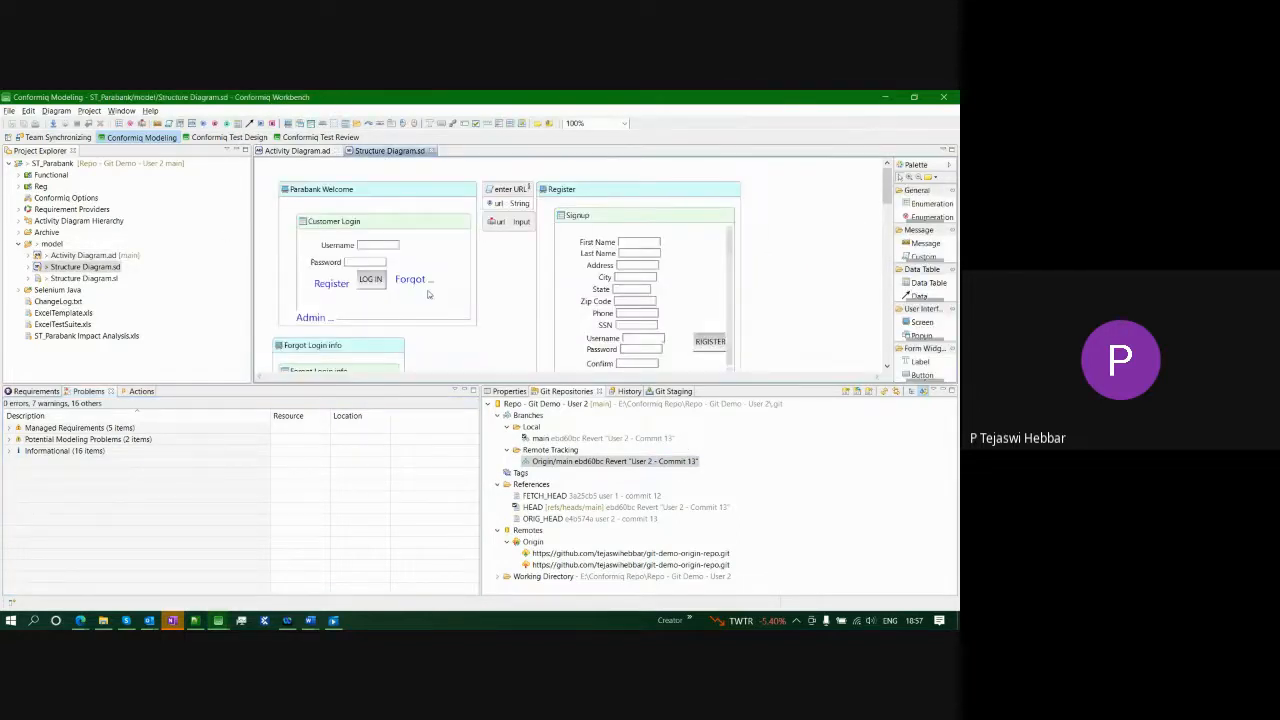
click(292, 152)
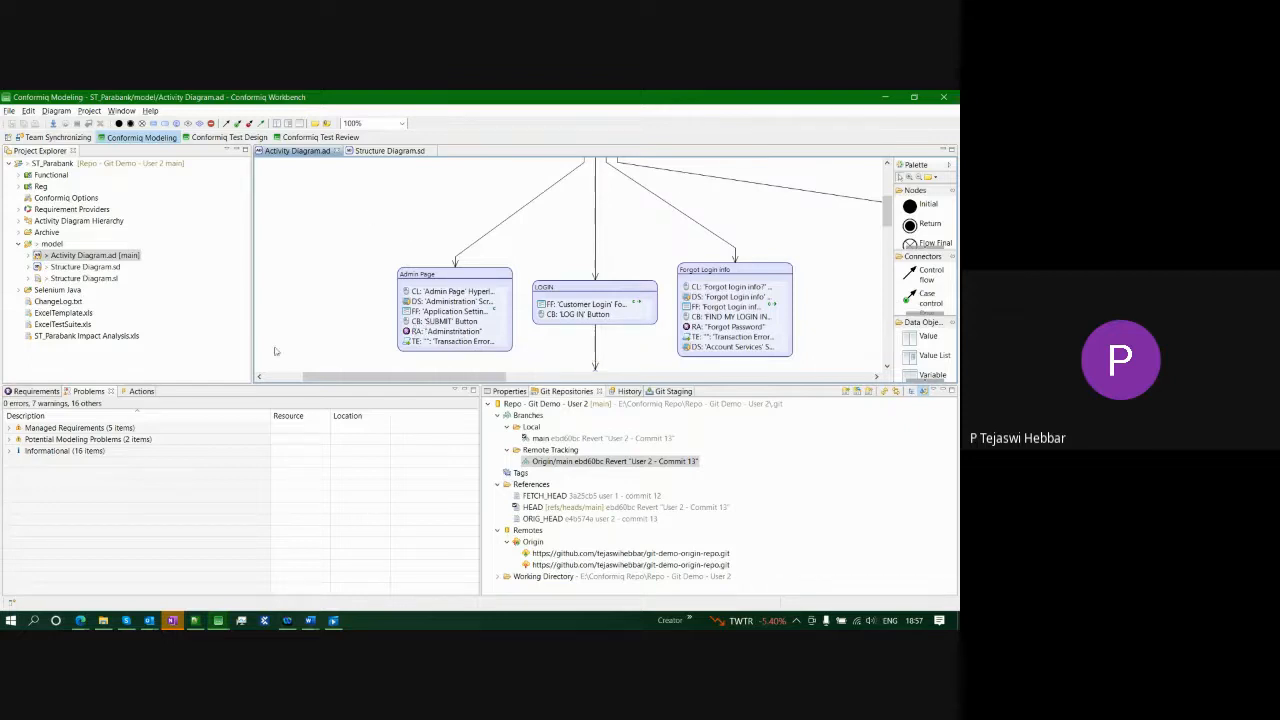
- Commit ST_Parabank as 'User 2 - commit 14', push to origin, and refresh Git Repositories
click(98, 163)
right_click(101, 164)
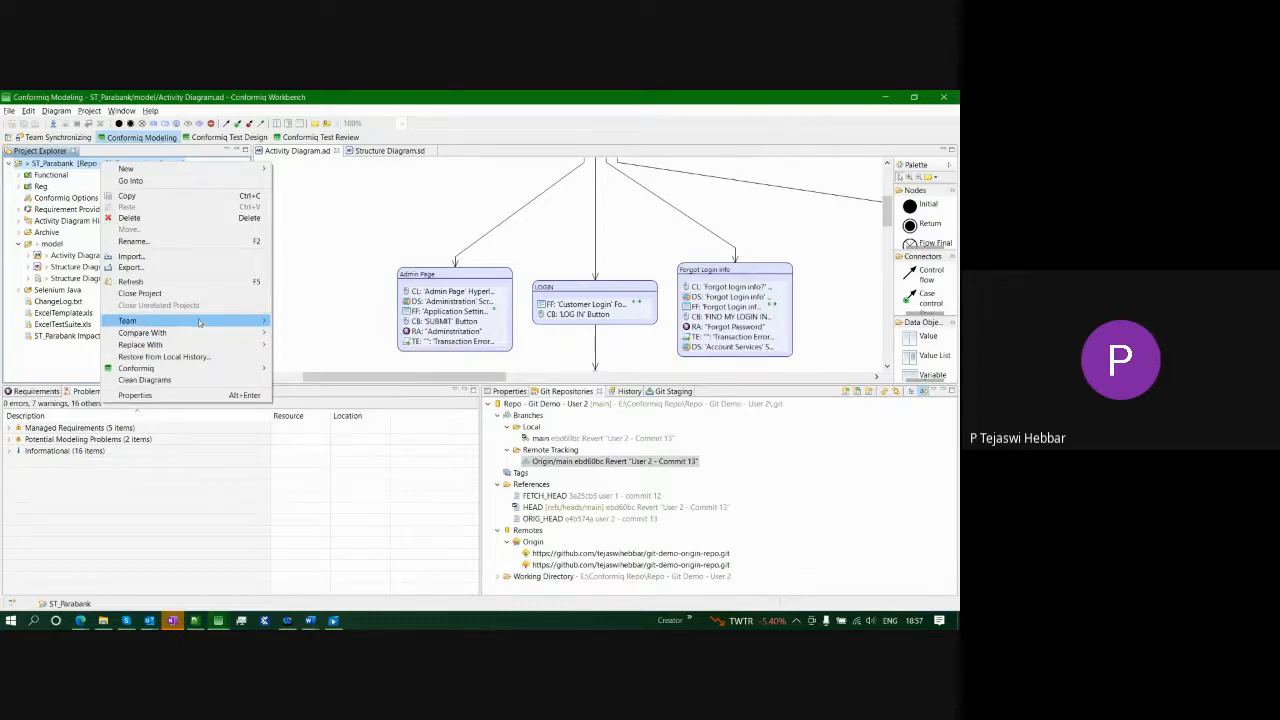
mouse_move(247, 326)
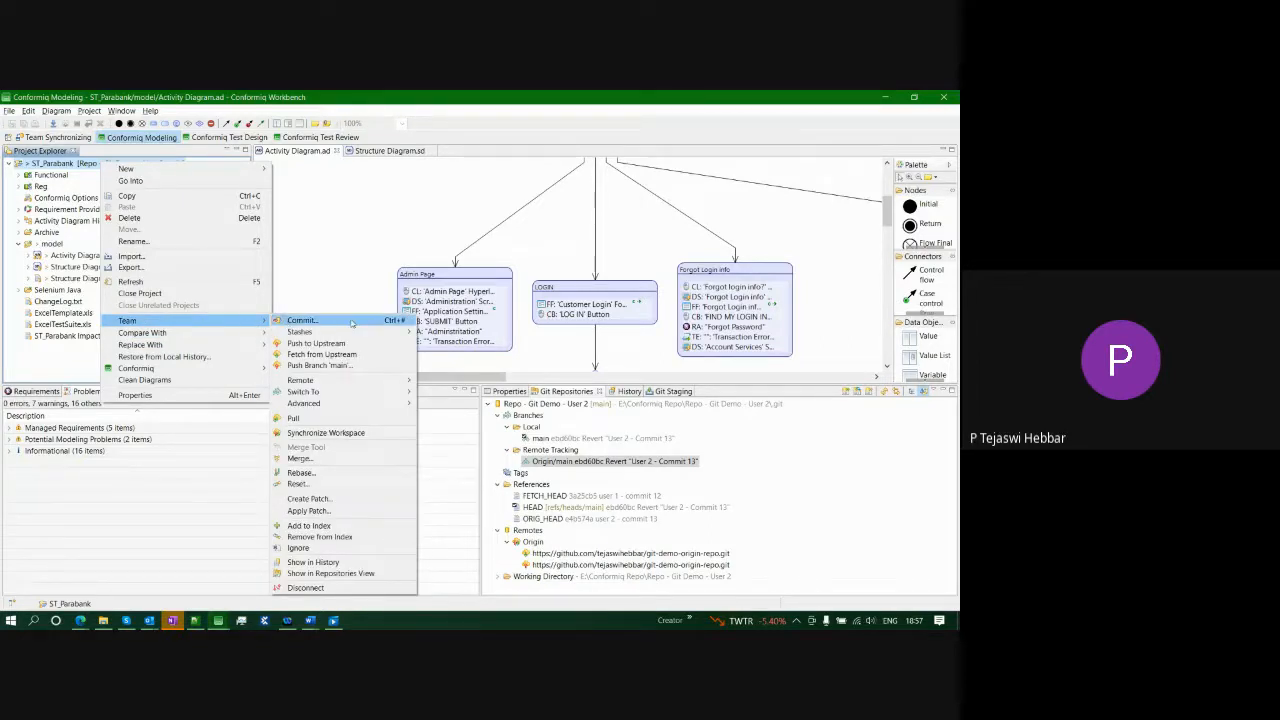
click(301, 320)
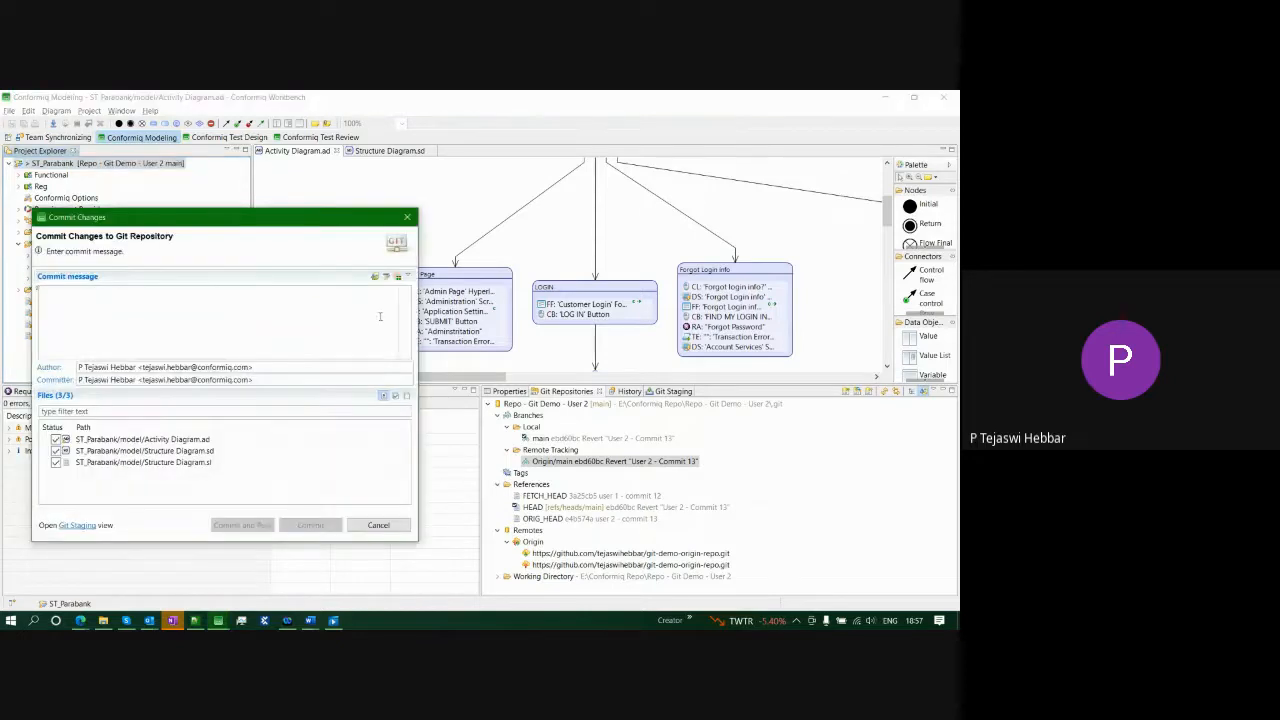
text(User 2 - commit 14)
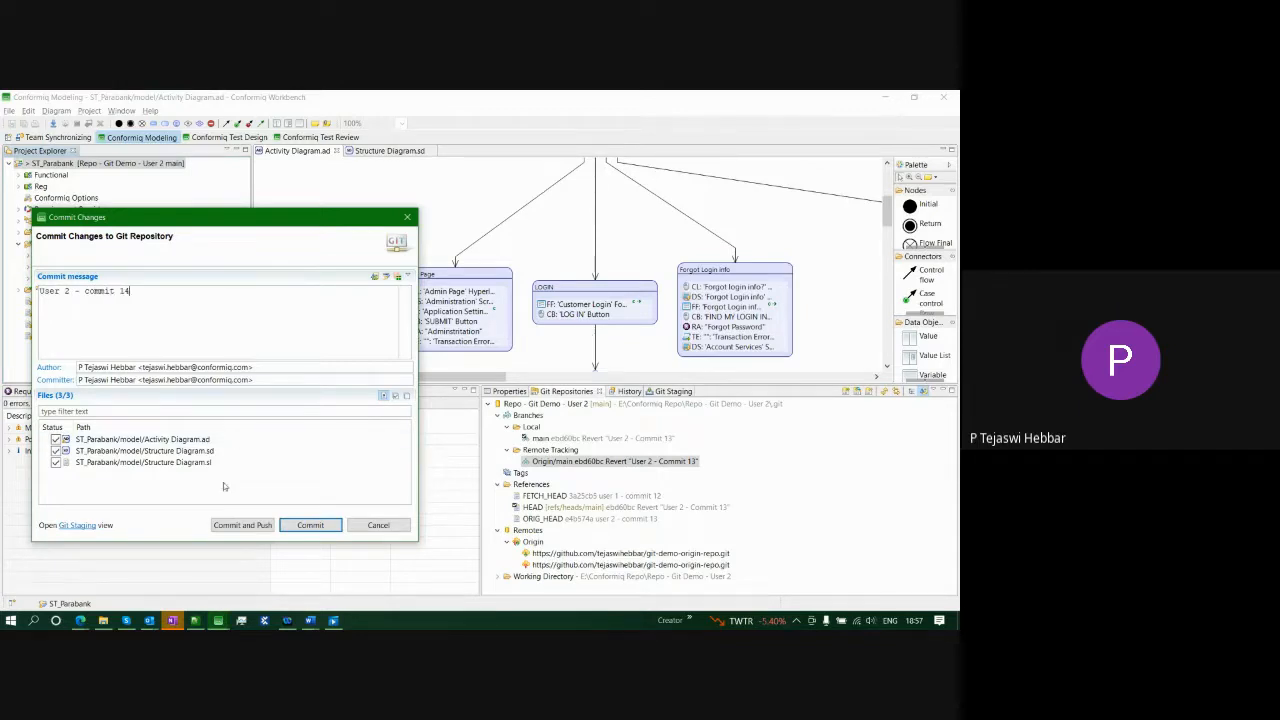
click(263, 525)
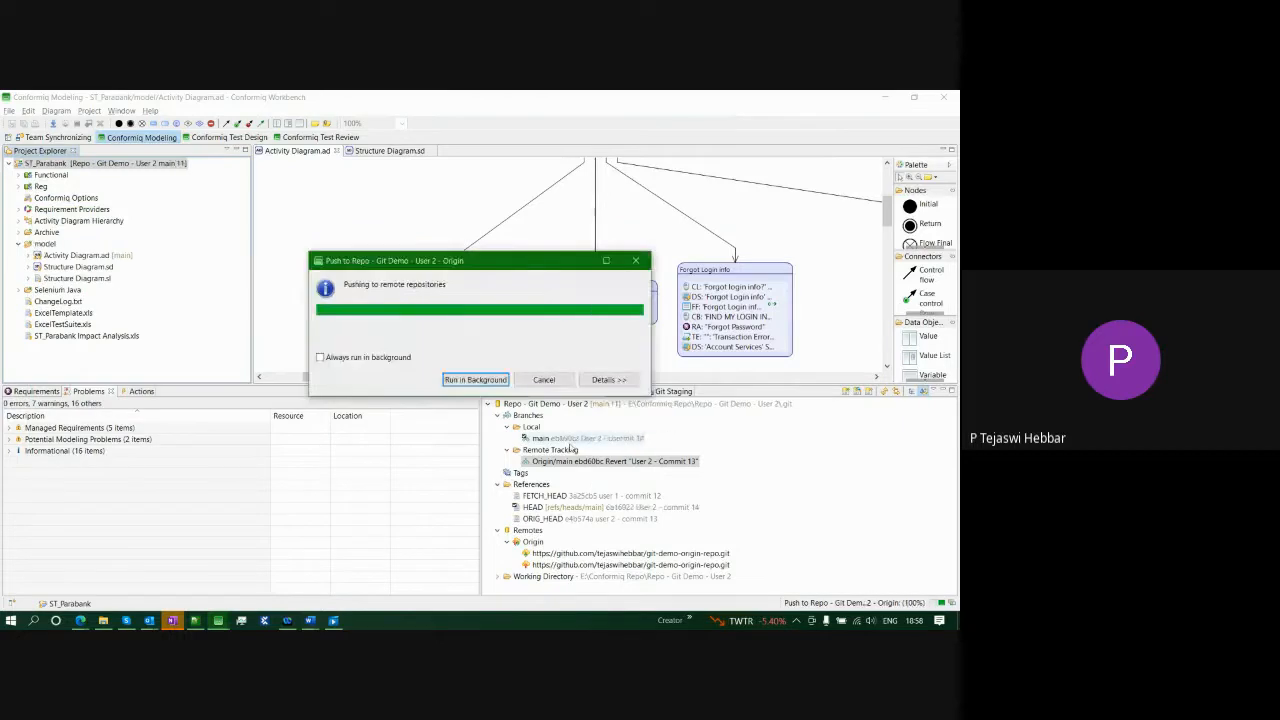
click(612, 411)
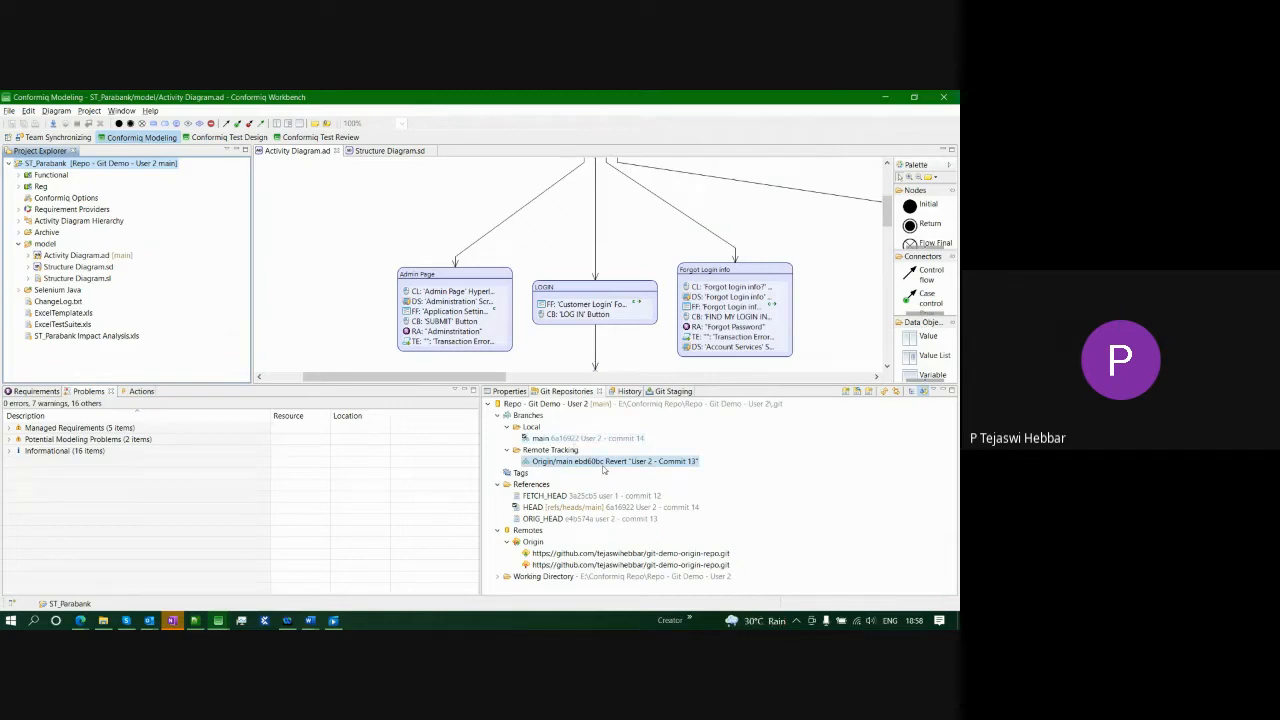
click(886, 393)
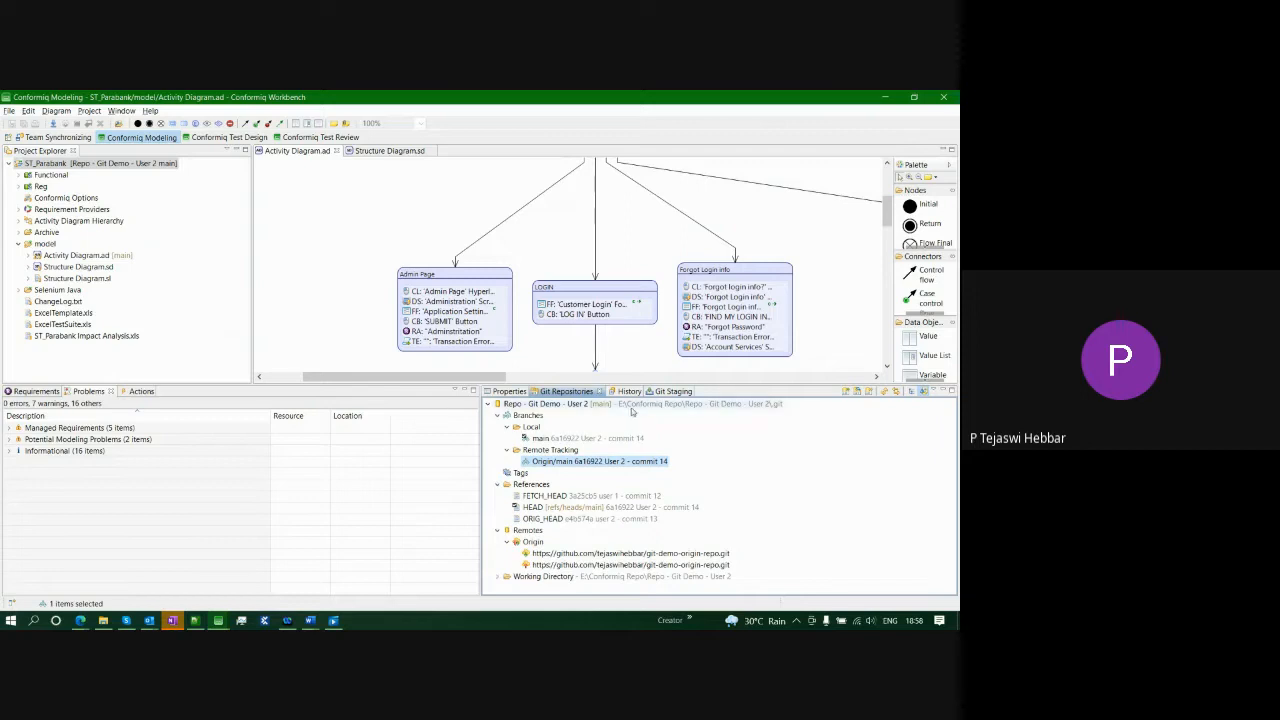
click(80, 620)
- Reload the GitHub repo page to see 'User 2 - commit 14', then return to the Workbench
click(199, 577)
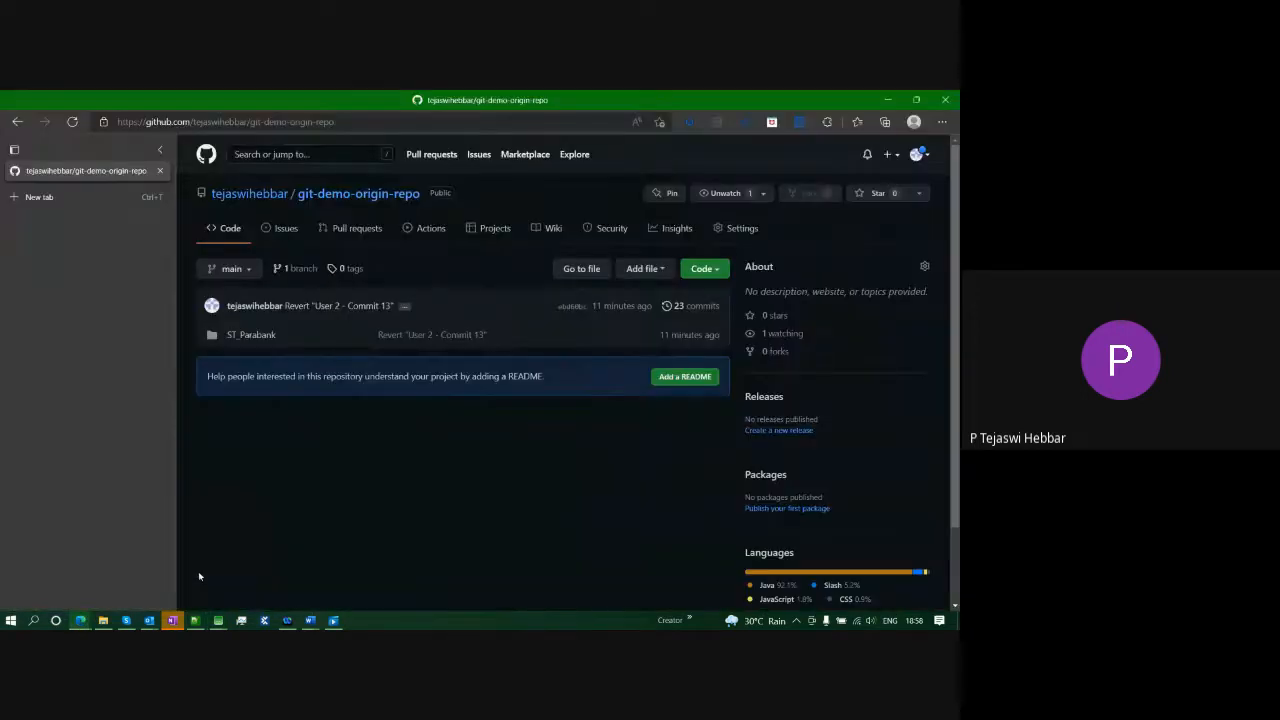
click(72, 121)
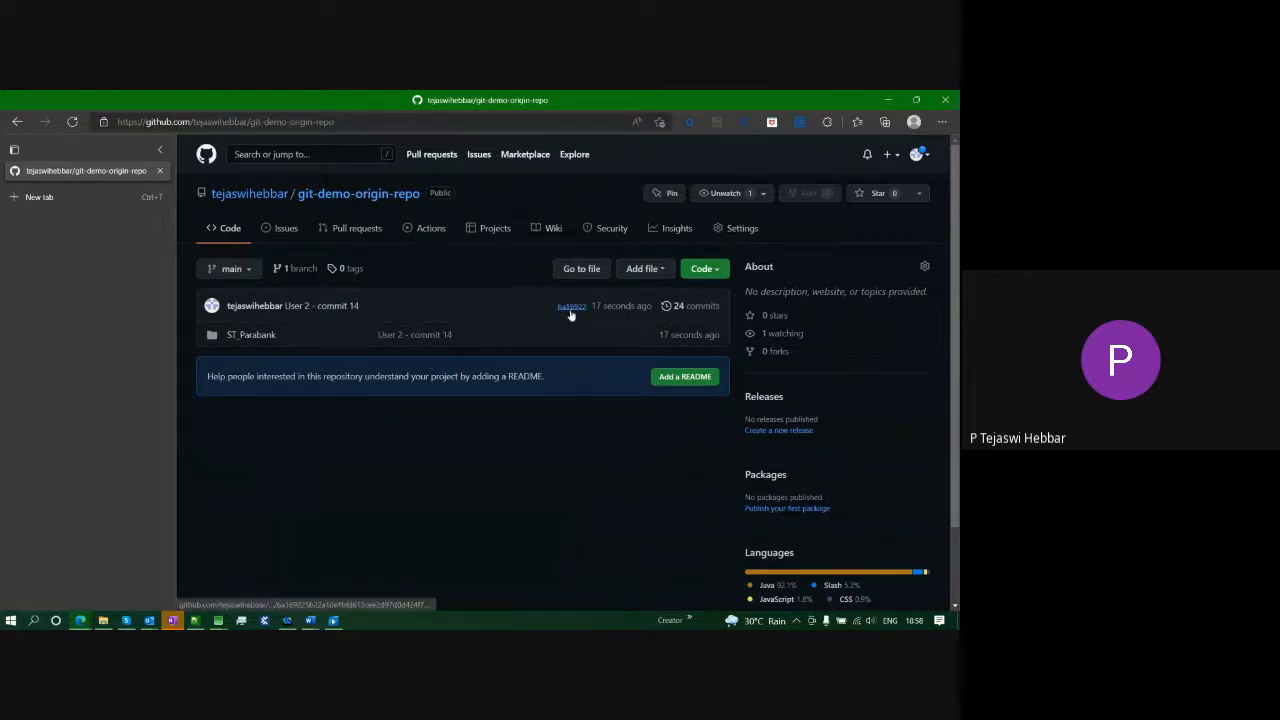
mouse_move(218, 620)
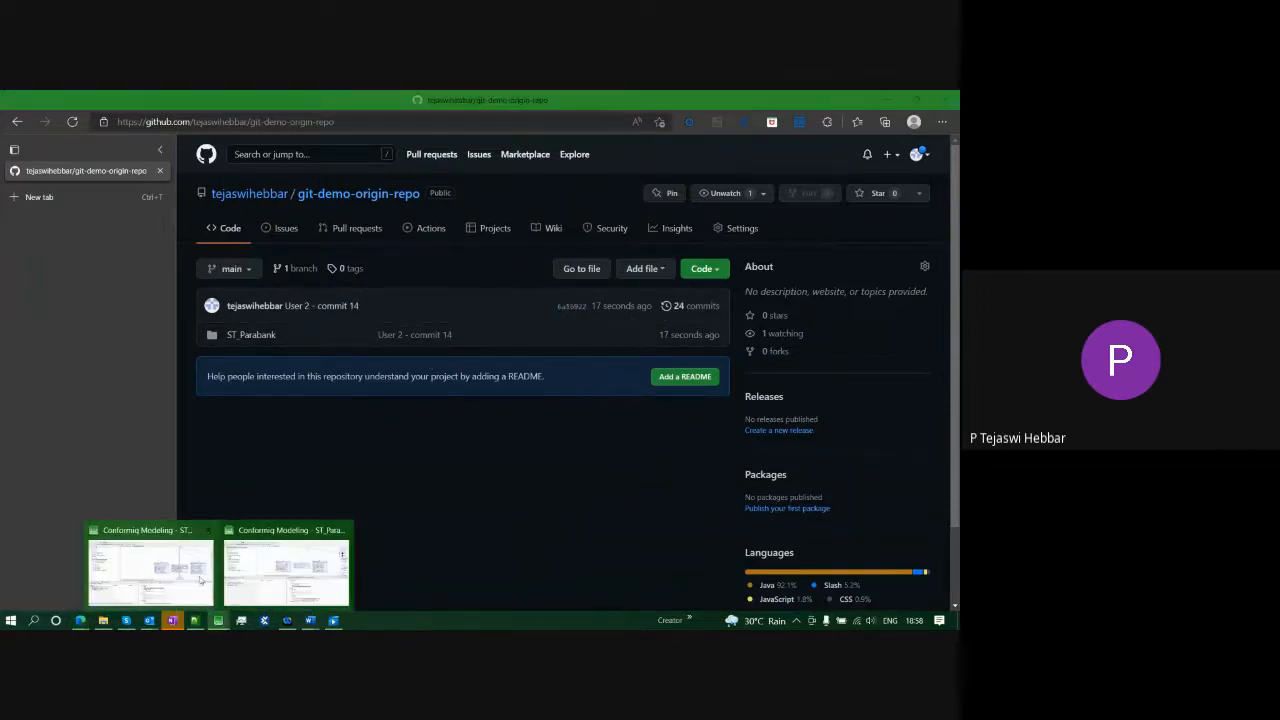
click(163, 565)
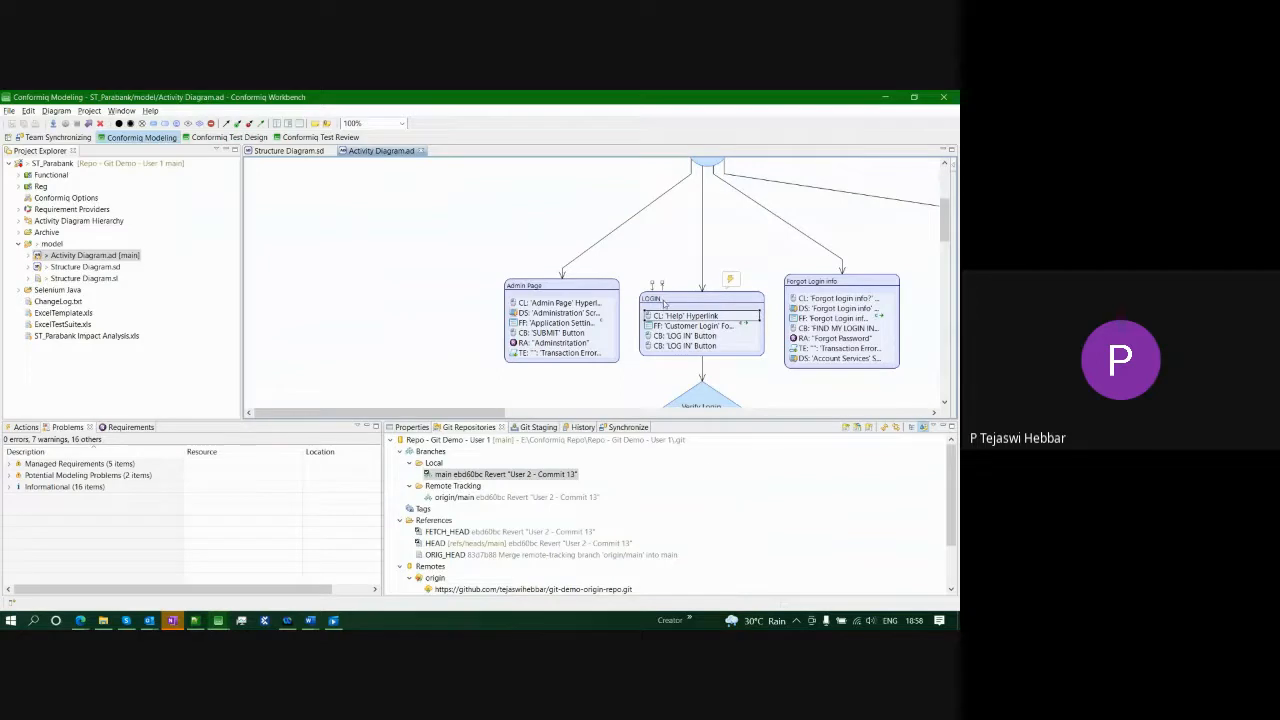
- Fetch from the origin remote into User 1's repository and refresh to show origin/main at commit 14
scroll(683, 481, down, 2)
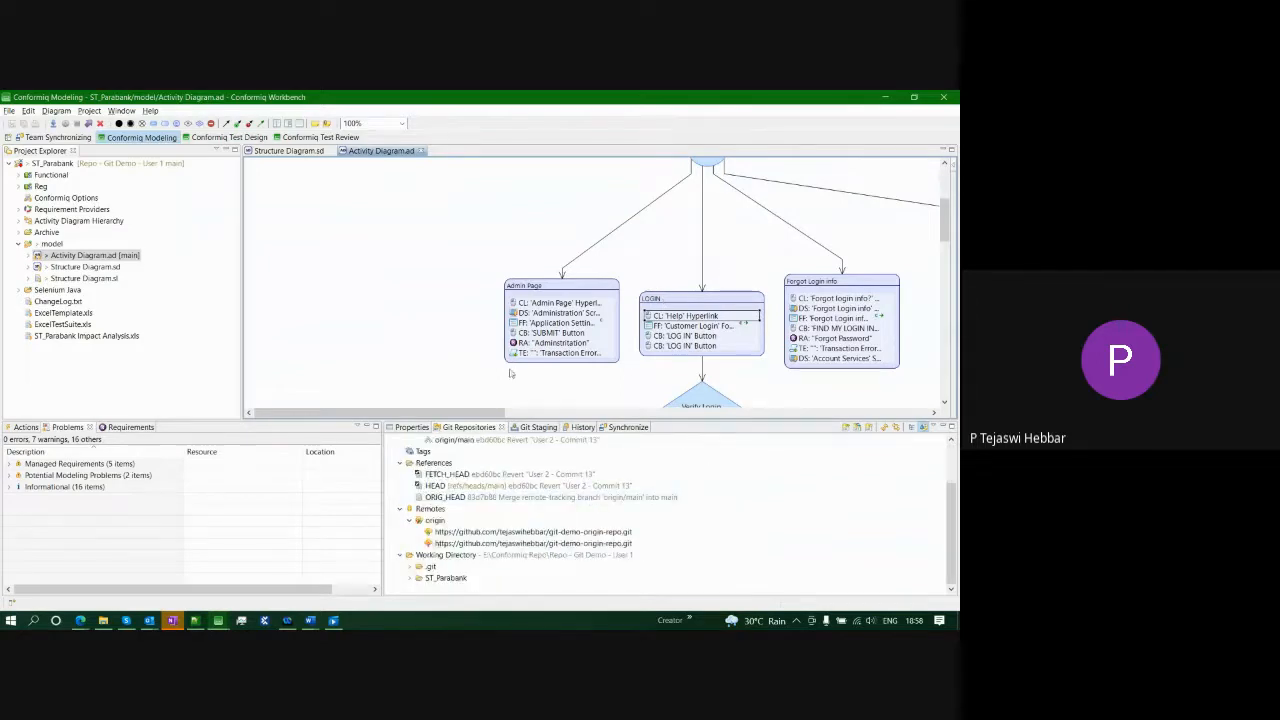
right_click(503, 532)
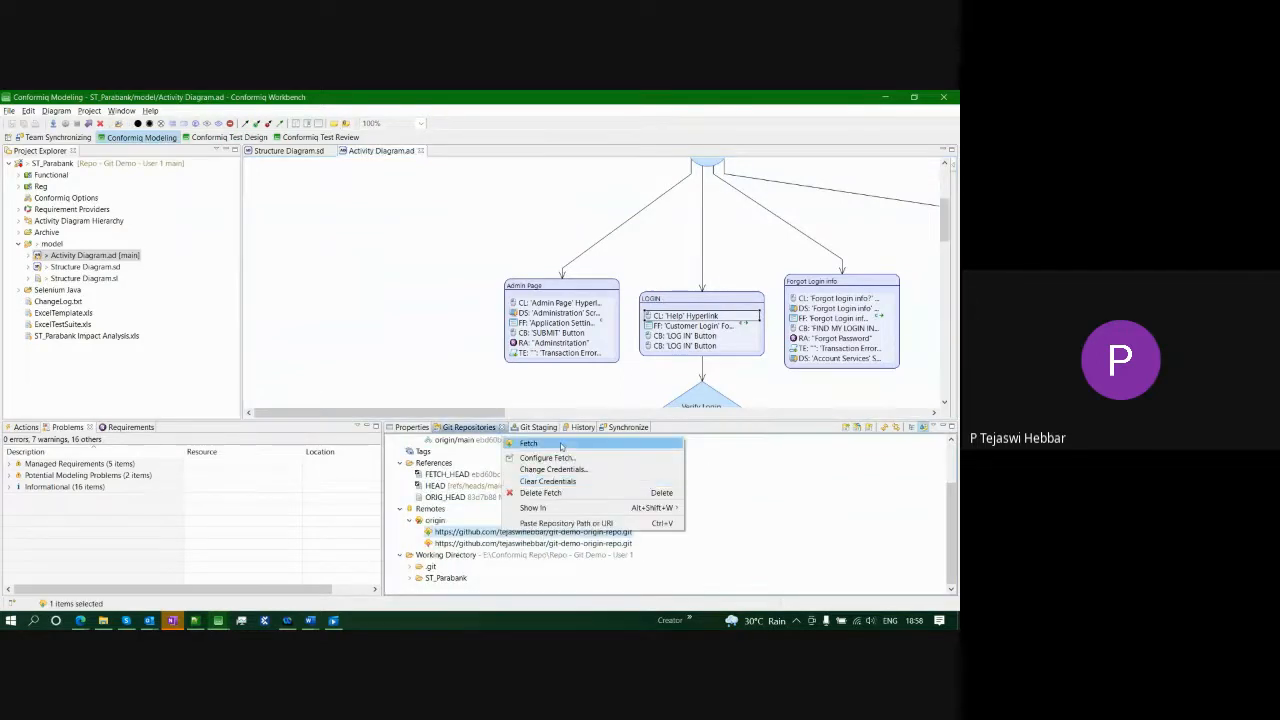
click(561, 444)
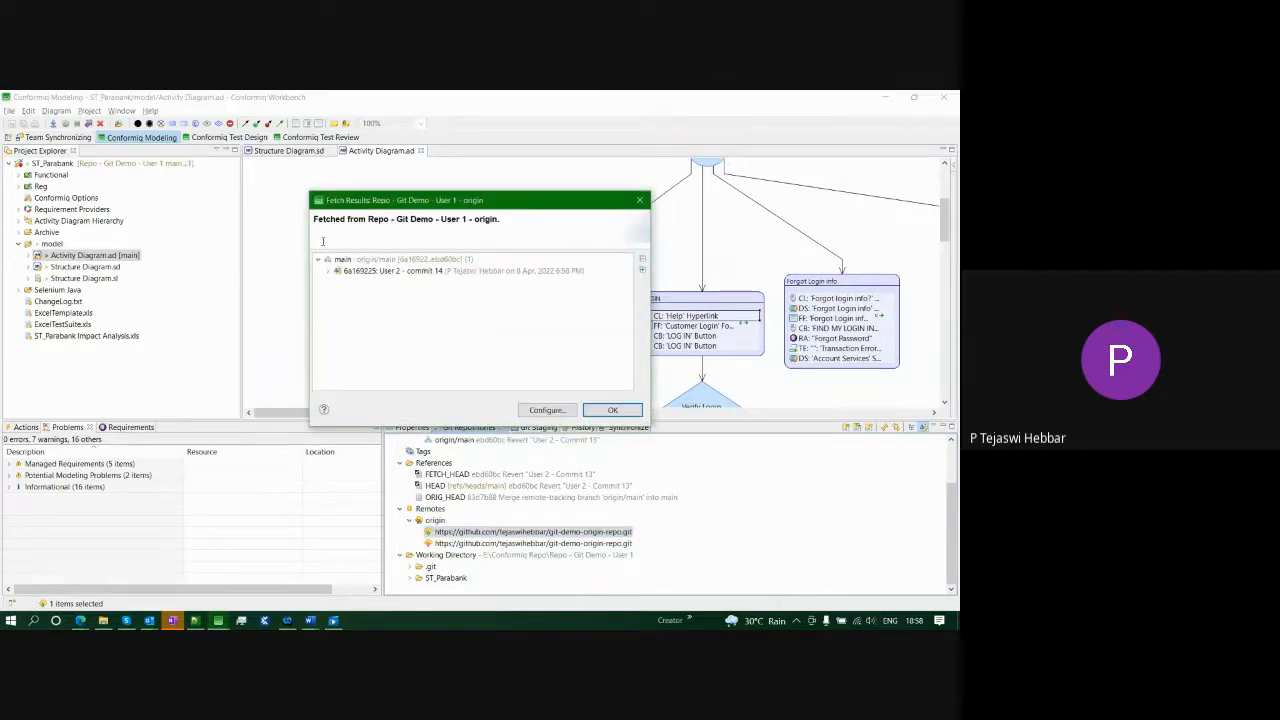
click(612, 410)
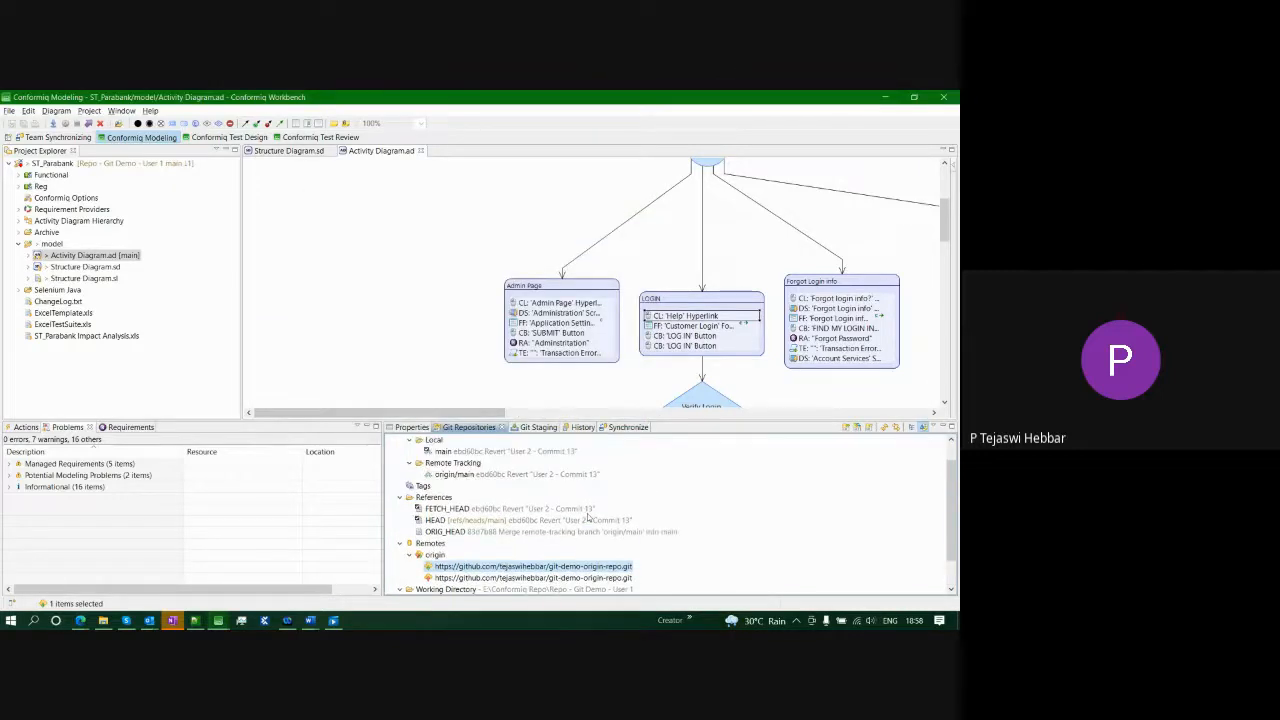
click(568, 498)
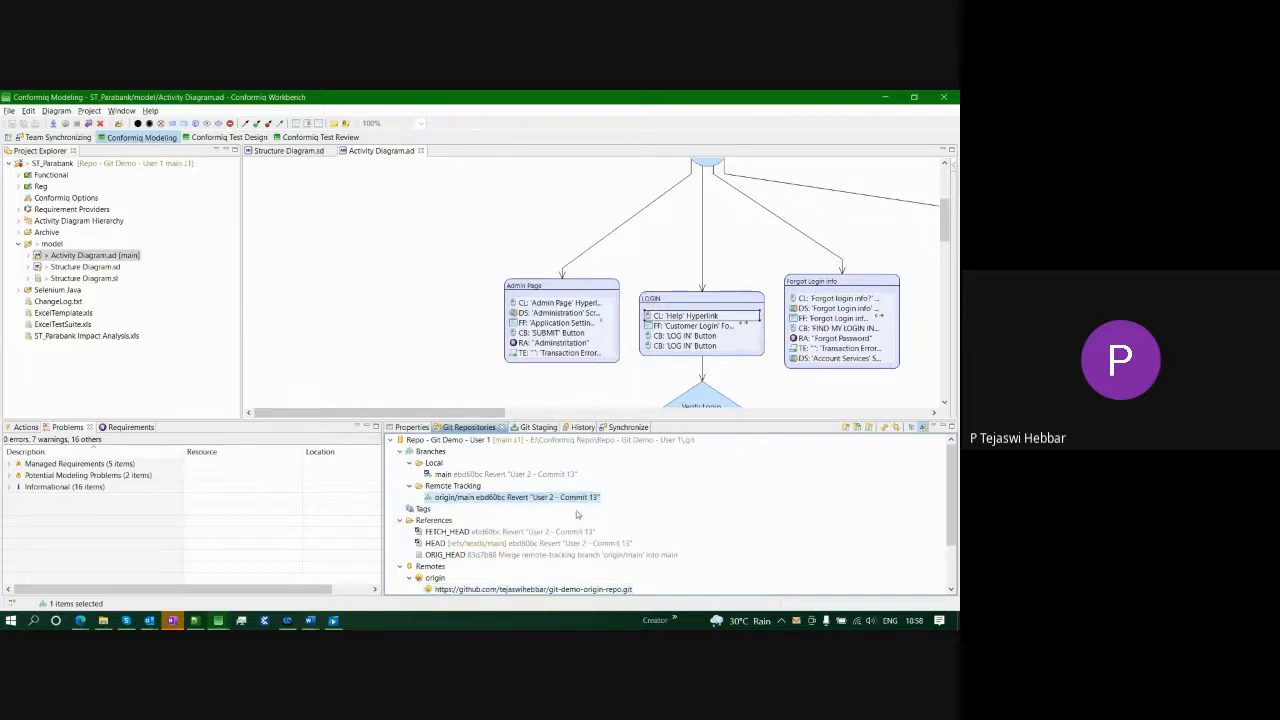
click(885, 432)
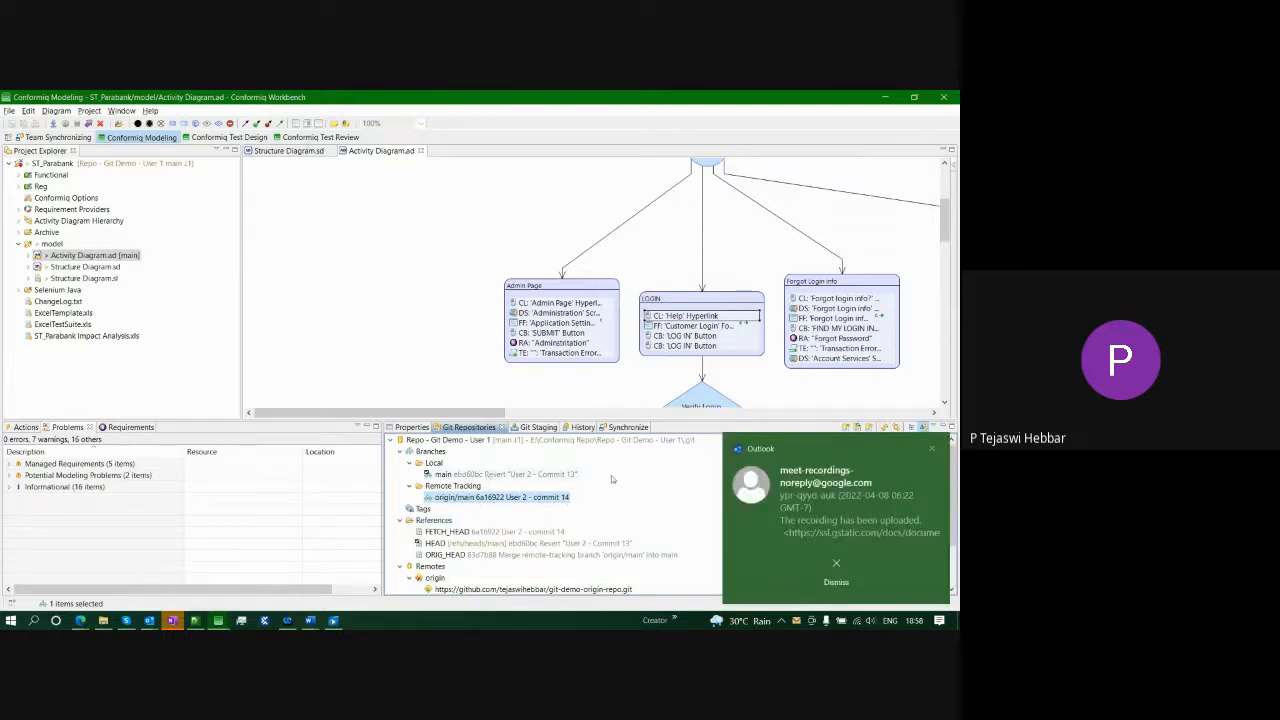
click(934, 450)
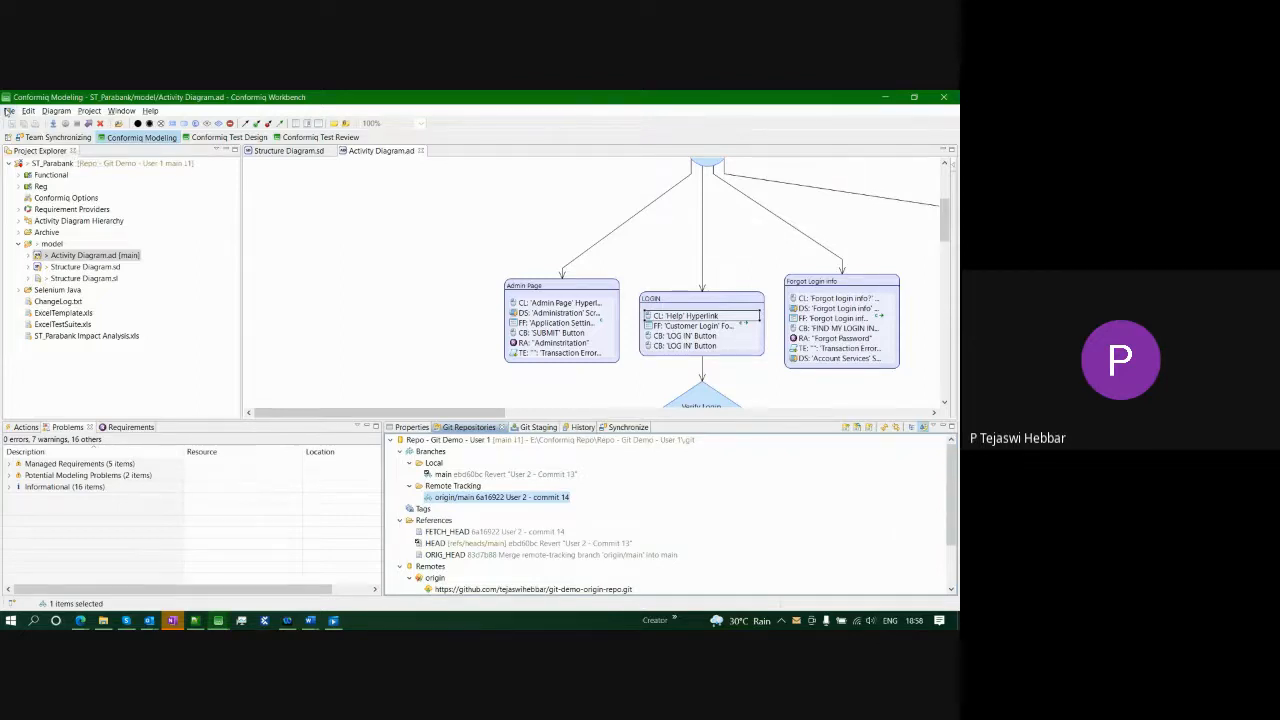
click(8, 110)
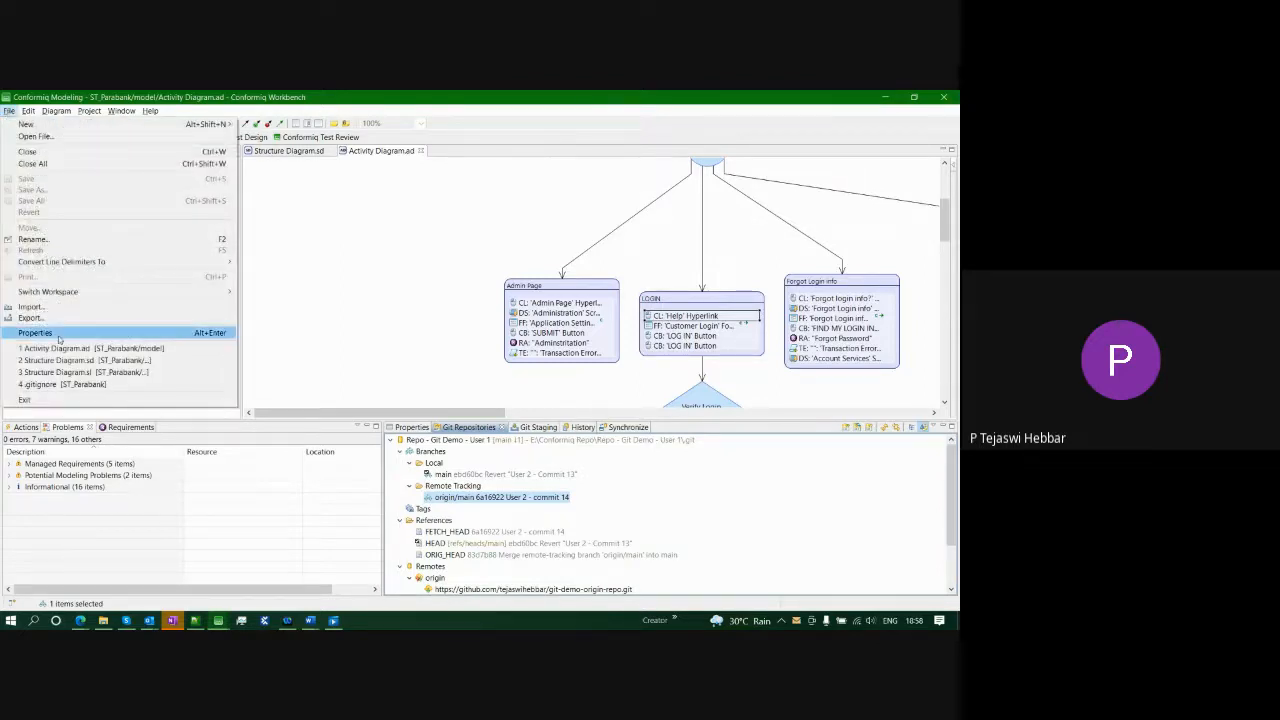
- Compare the ST_Parabank project with the remote tracking branch origin/main ('User 2 - commit 14')
click(466, 202)
right_click(107, 164)
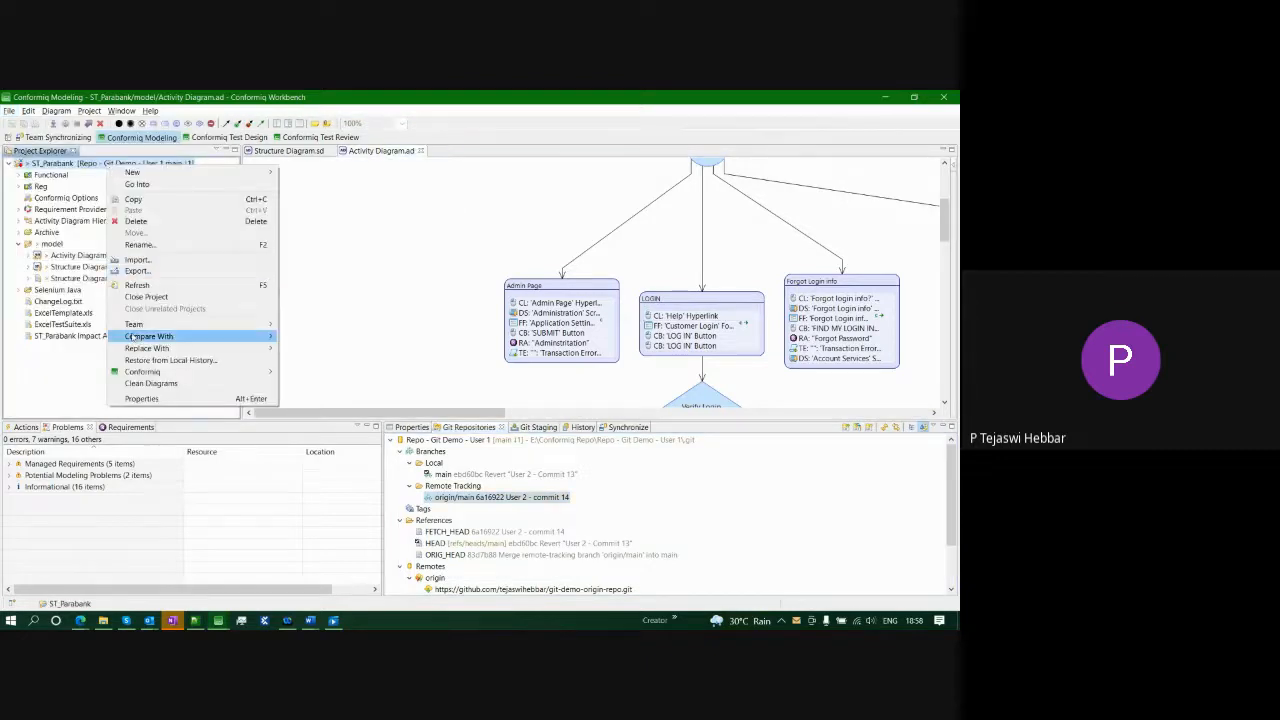
mouse_move(130, 337)
click(340, 403)
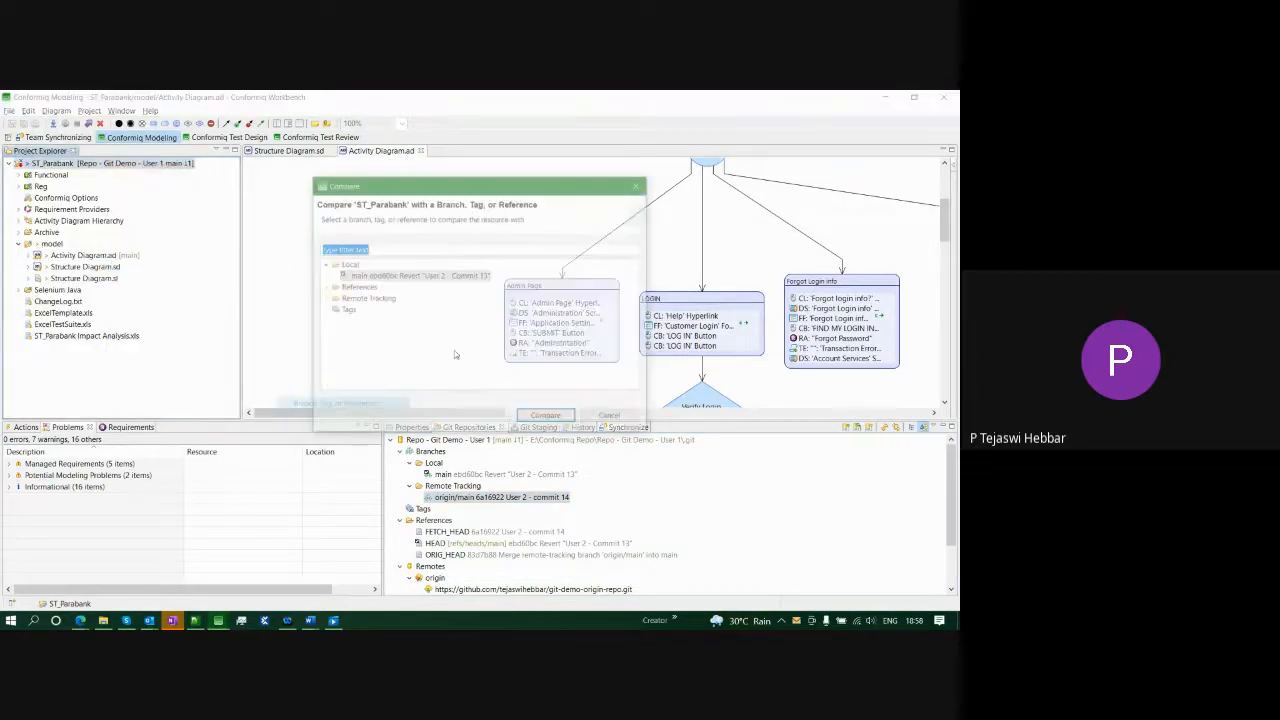
click(332, 298)
click(362, 309)
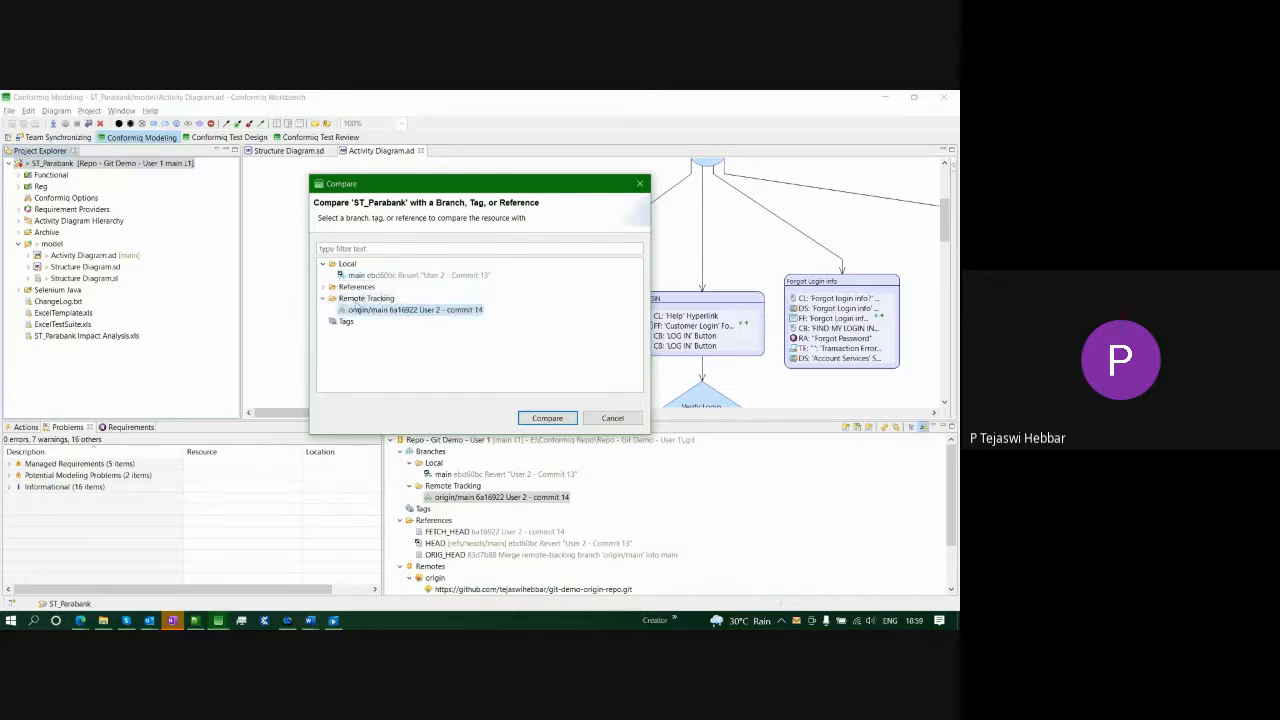
click(546, 418)
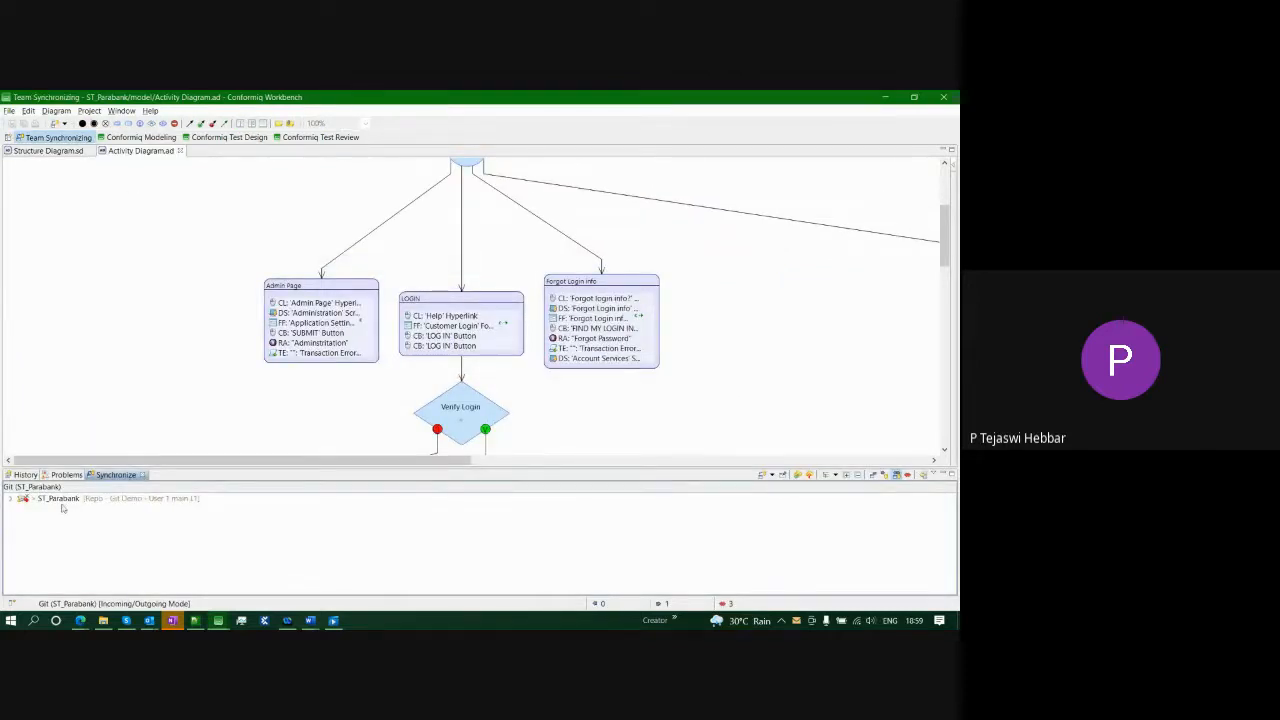
- Expand ST_Parabank > model and open Structure Diagram.sd's side-by-side model comparison
click(10, 499)
click(24, 510)
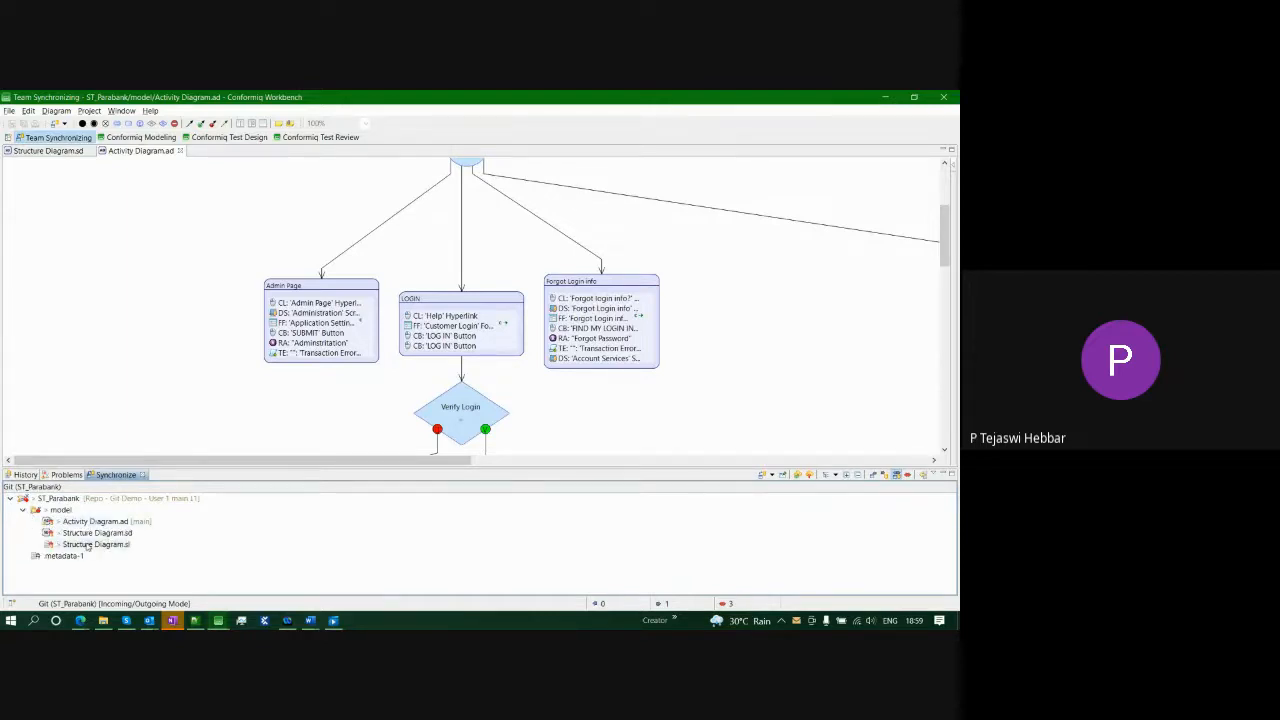
double_click(96, 533)
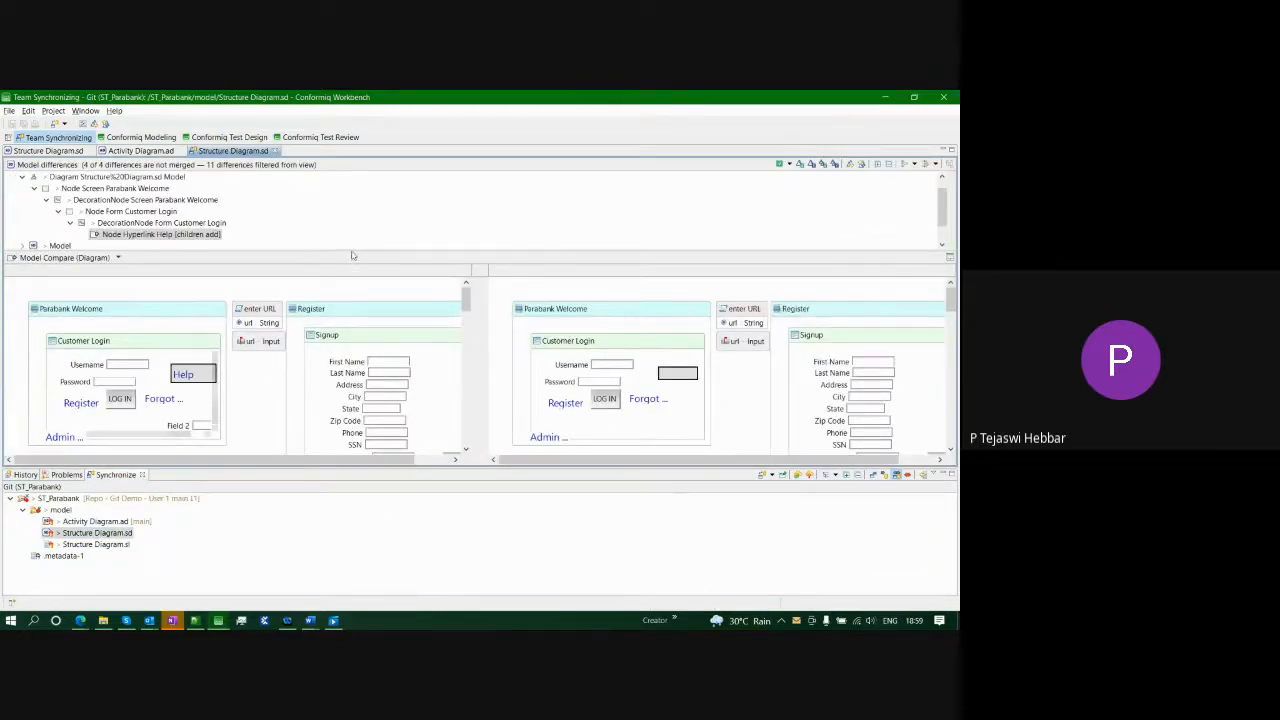
- Drill into Screen Parabank Welcome > Form Customer Login and select the added Hyperlink Help
click(22, 245)
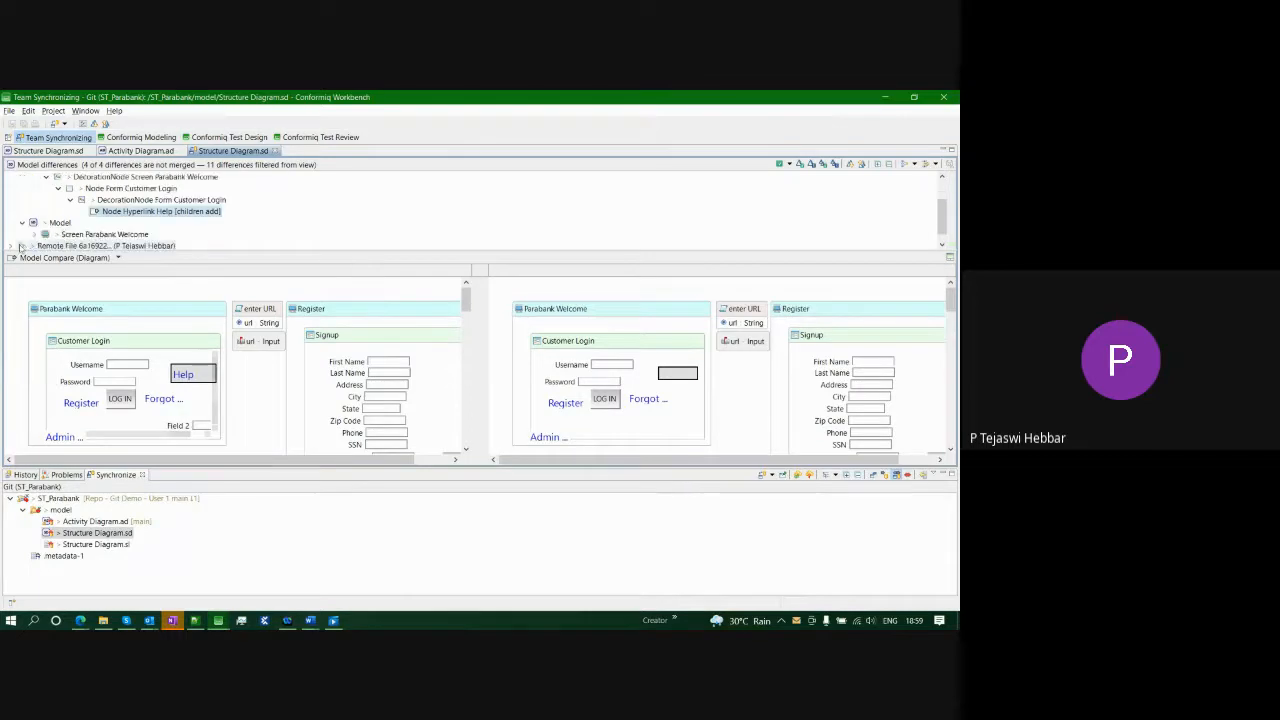
click(35, 235)
click(46, 235)
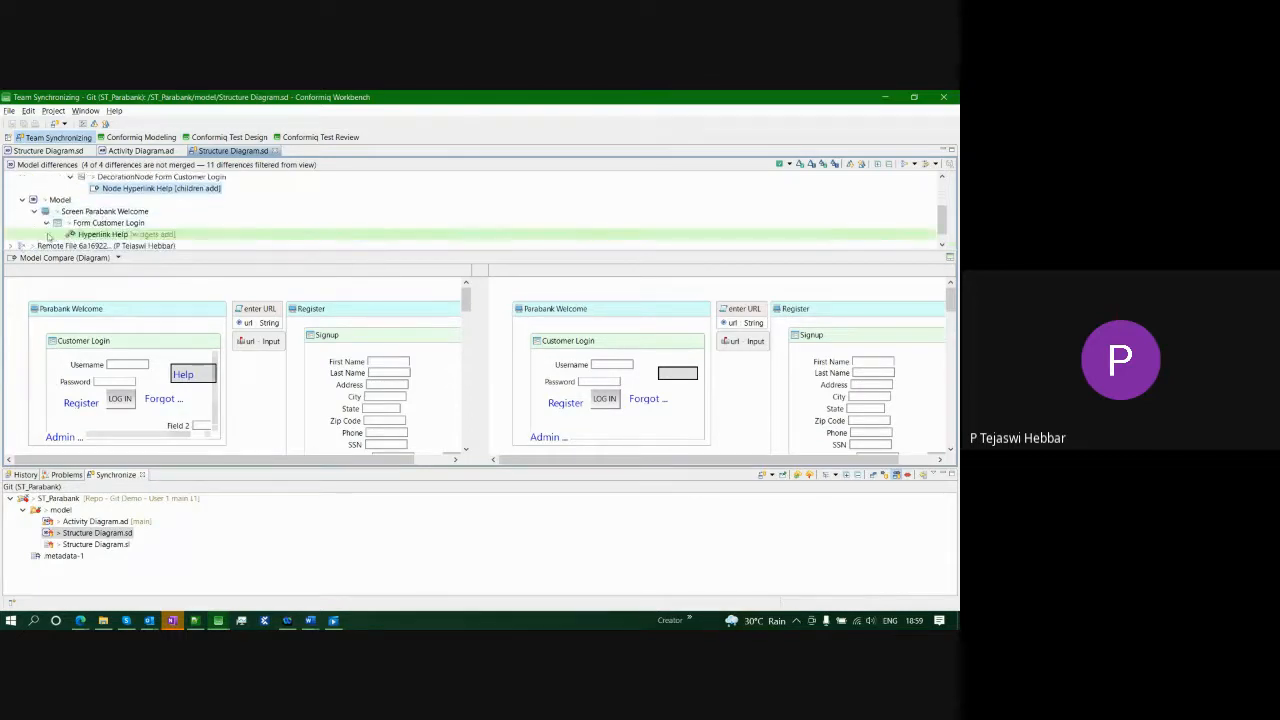
click(98, 235)
click(180, 189)
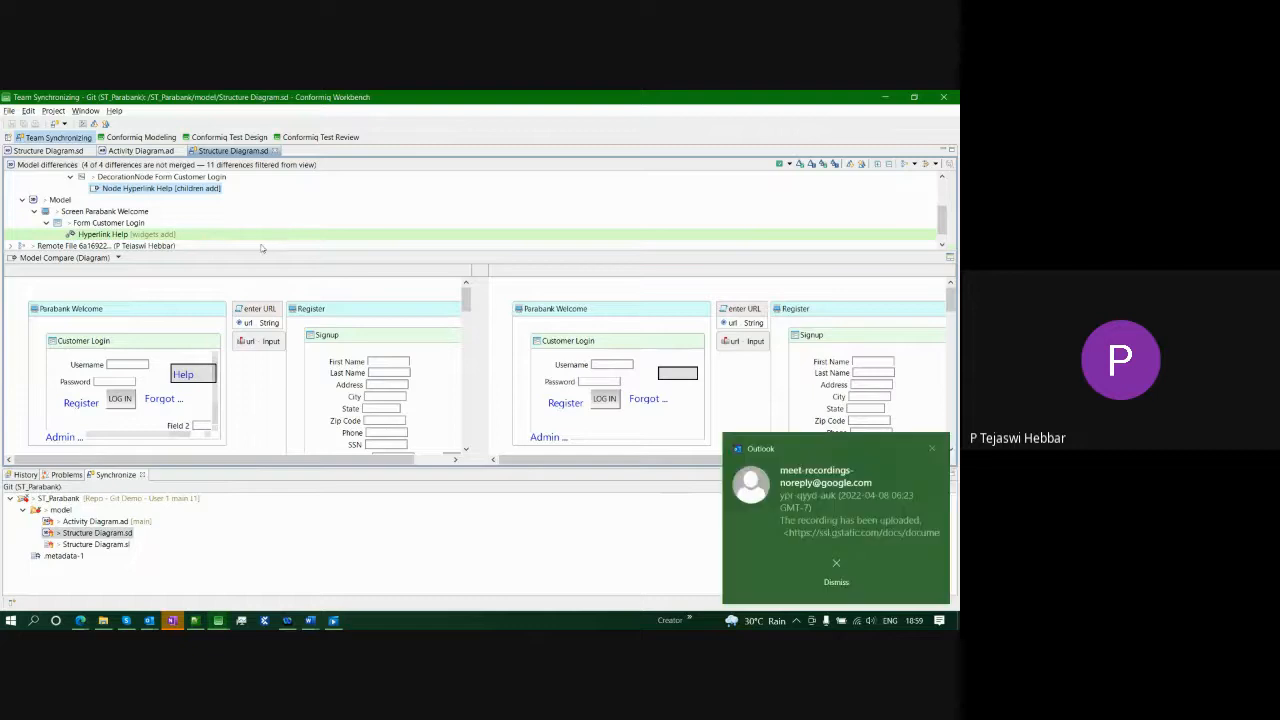
click(933, 449)
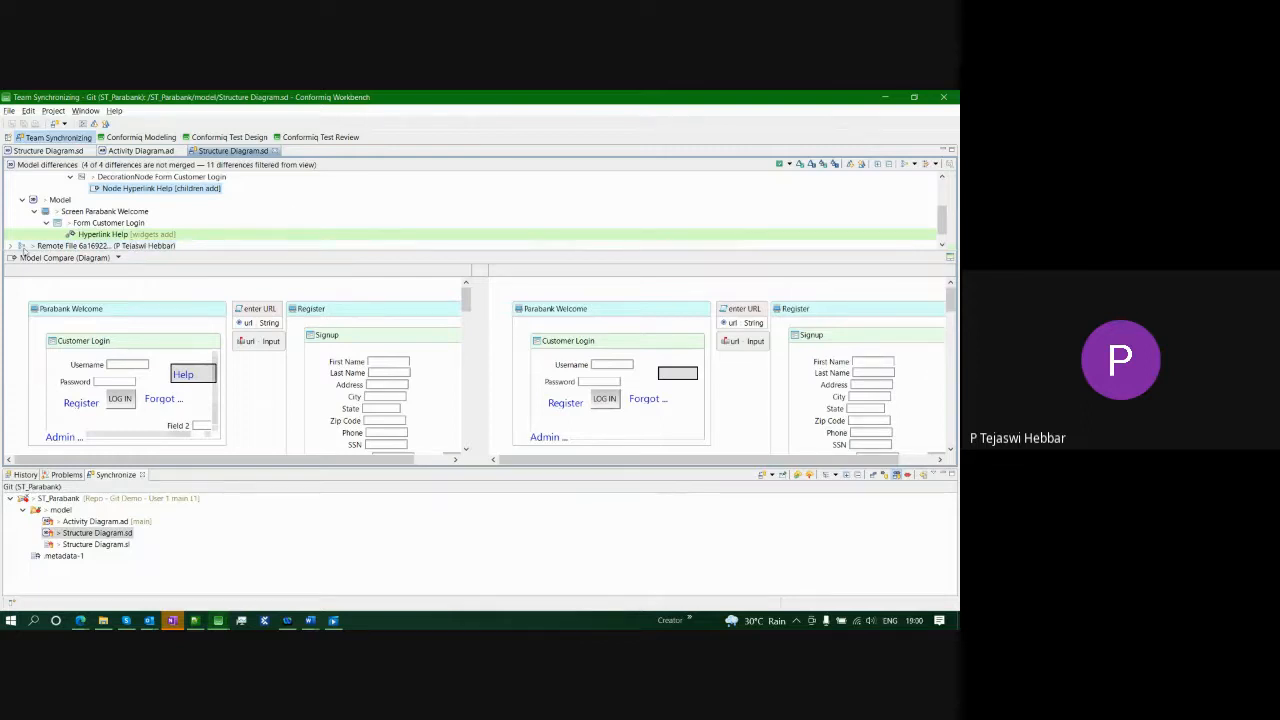
- Expand the Remote File differences, then bring up the Model Compare mode list
click(9, 246)
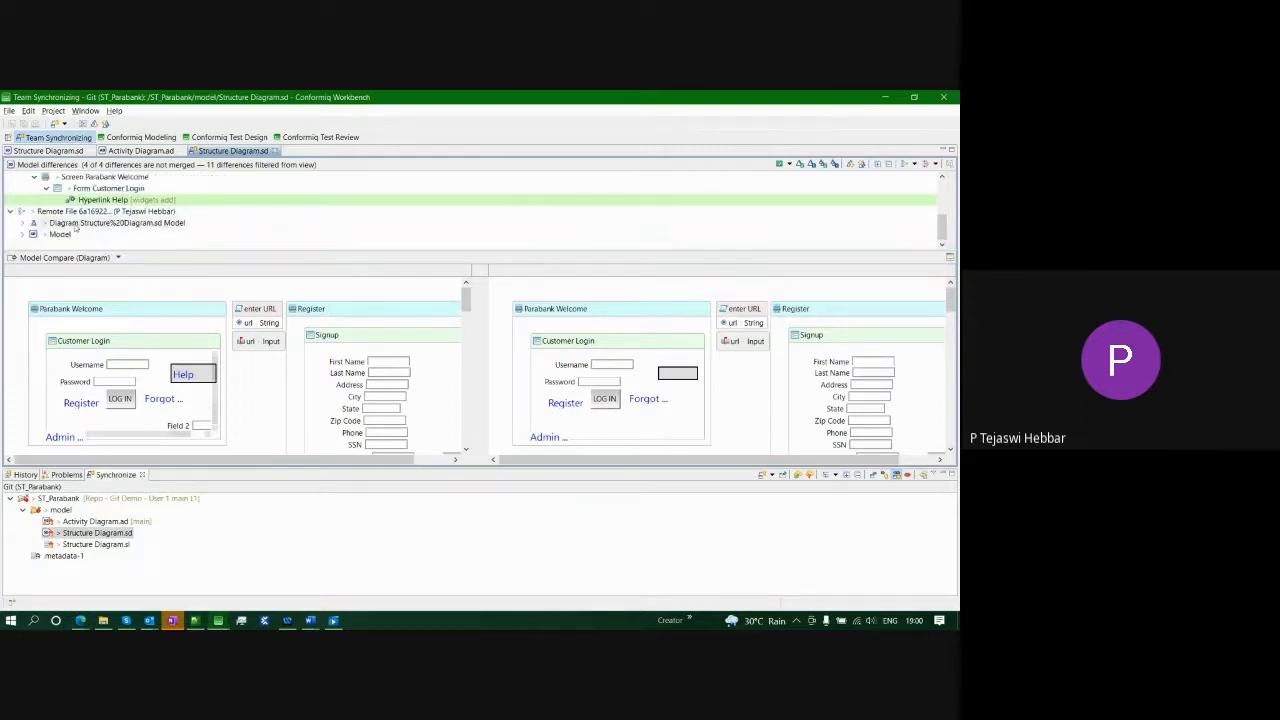
scroll(84, 208, up, 3)
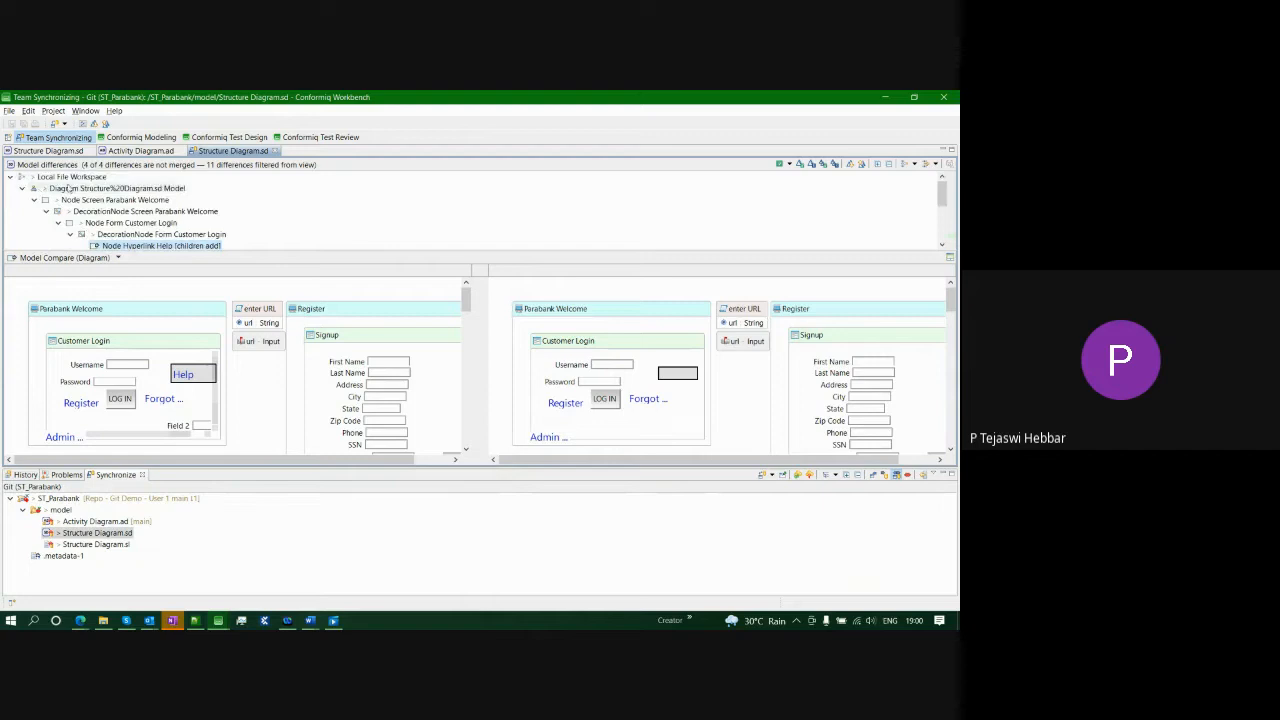
scroll(83, 201, down, 1)
scroll(82, 200, down, 3)
scroll(148, 203, up, 1)
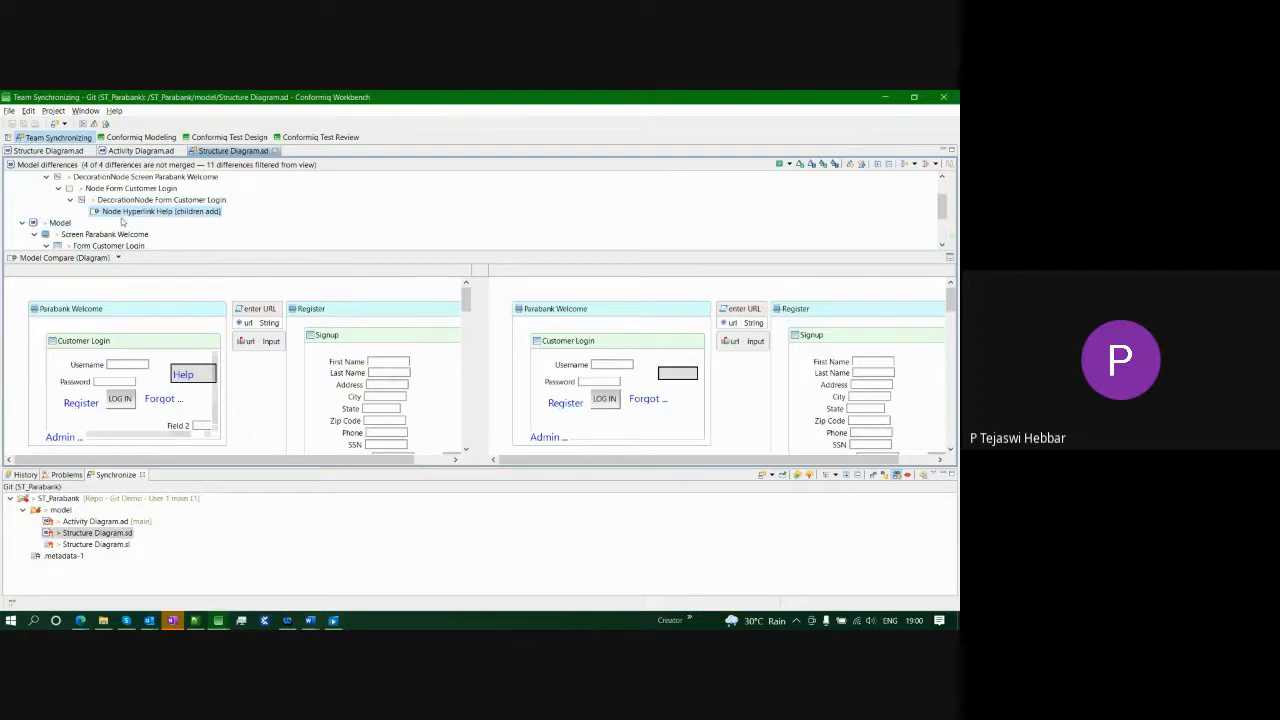
click(119, 259)
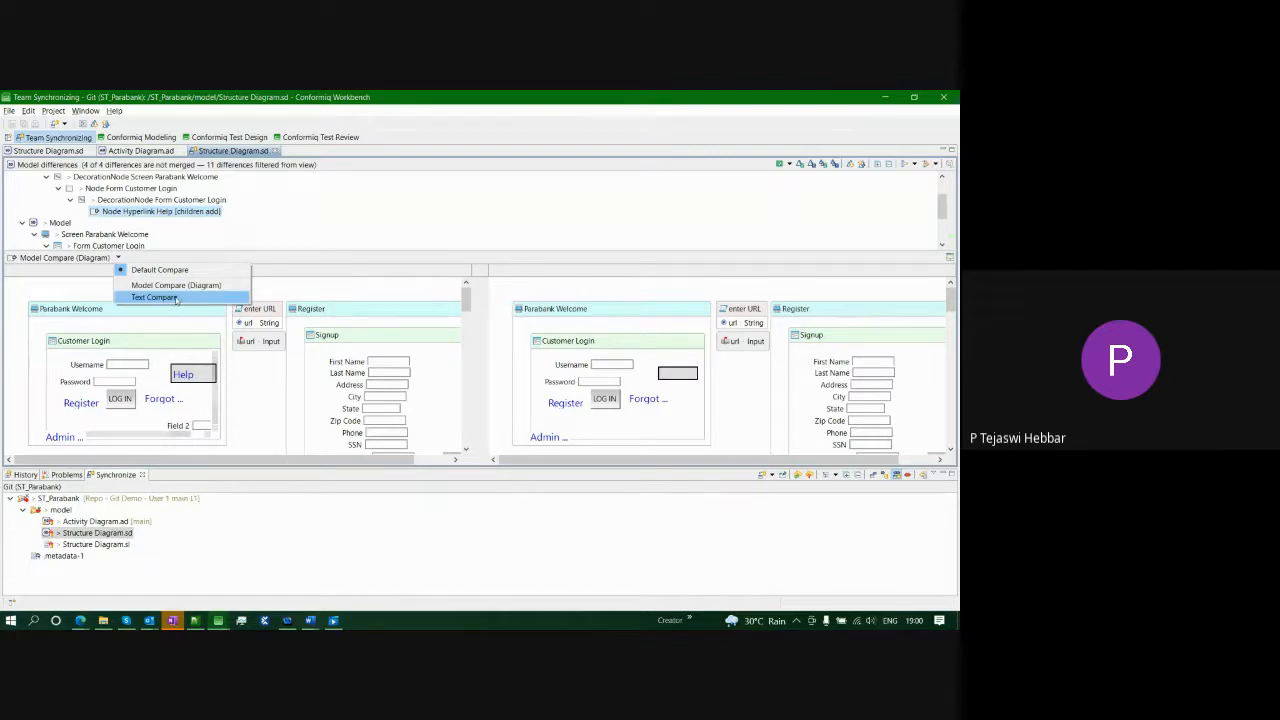
- Show Structure Diagram.sd as a Text Compare and mark the TextBox reference in the differing block
click(176, 298)
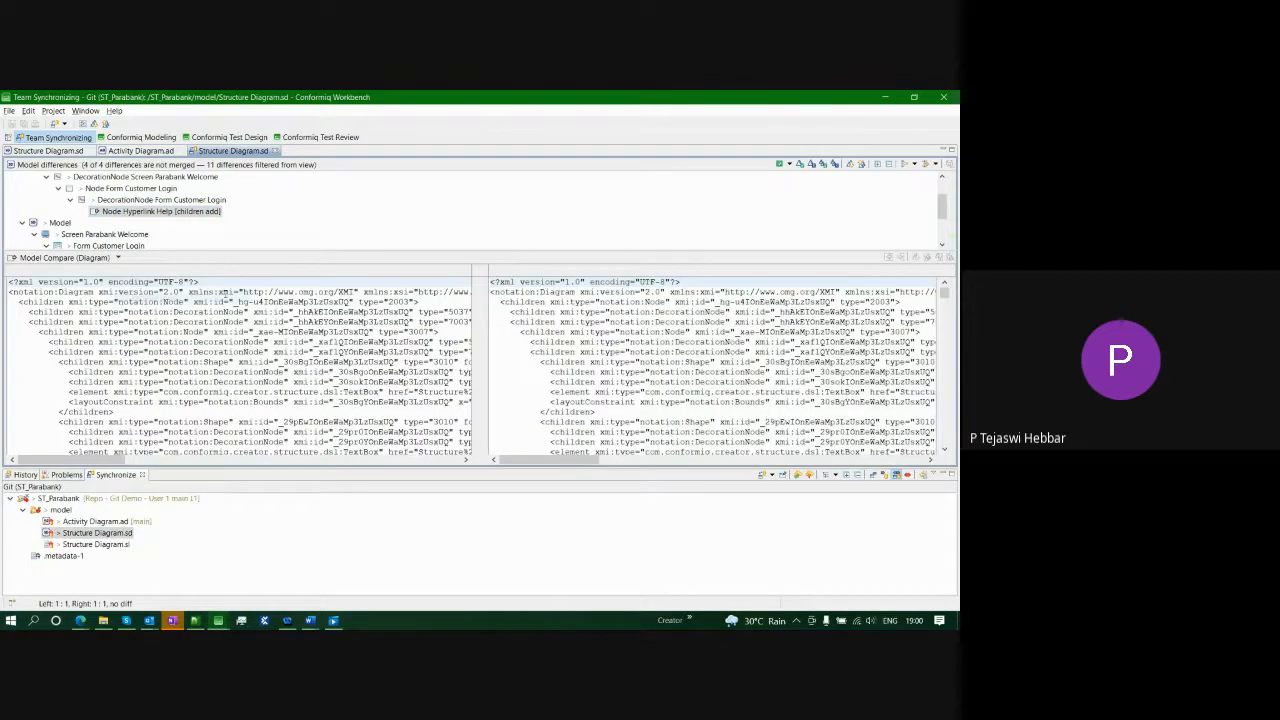
click(300, 331)
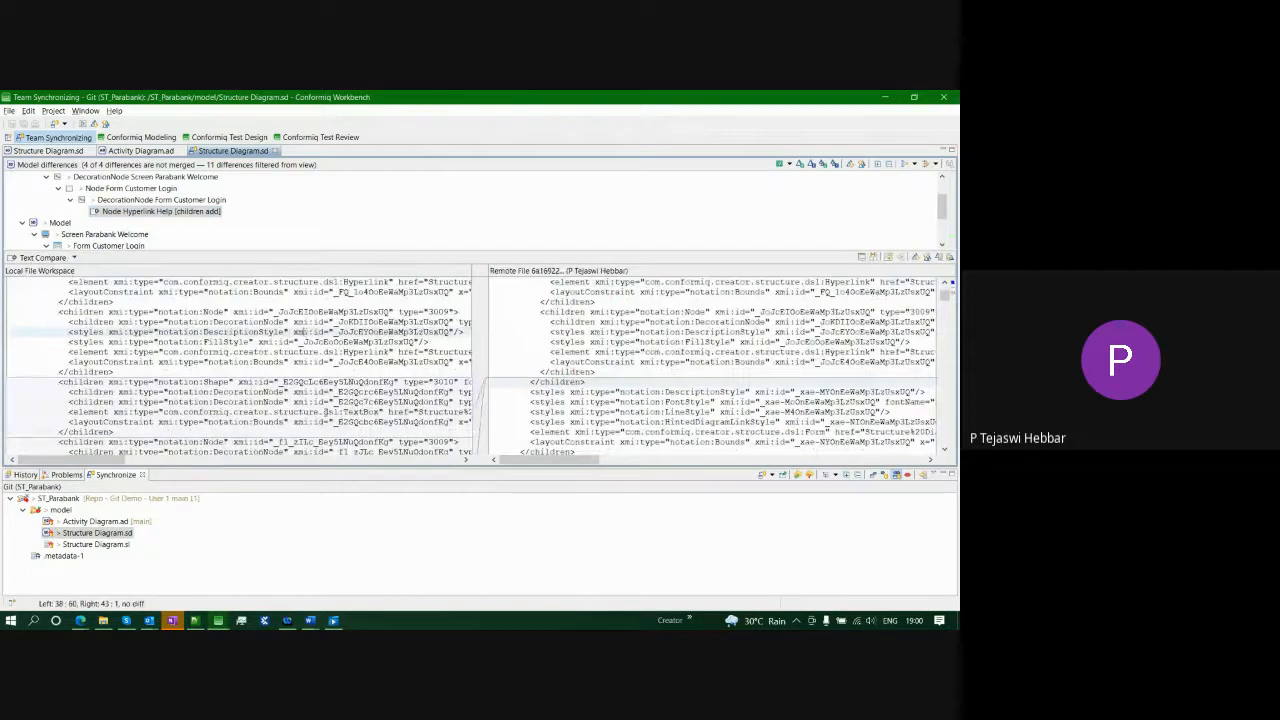
drag(320, 411, 413, 411)
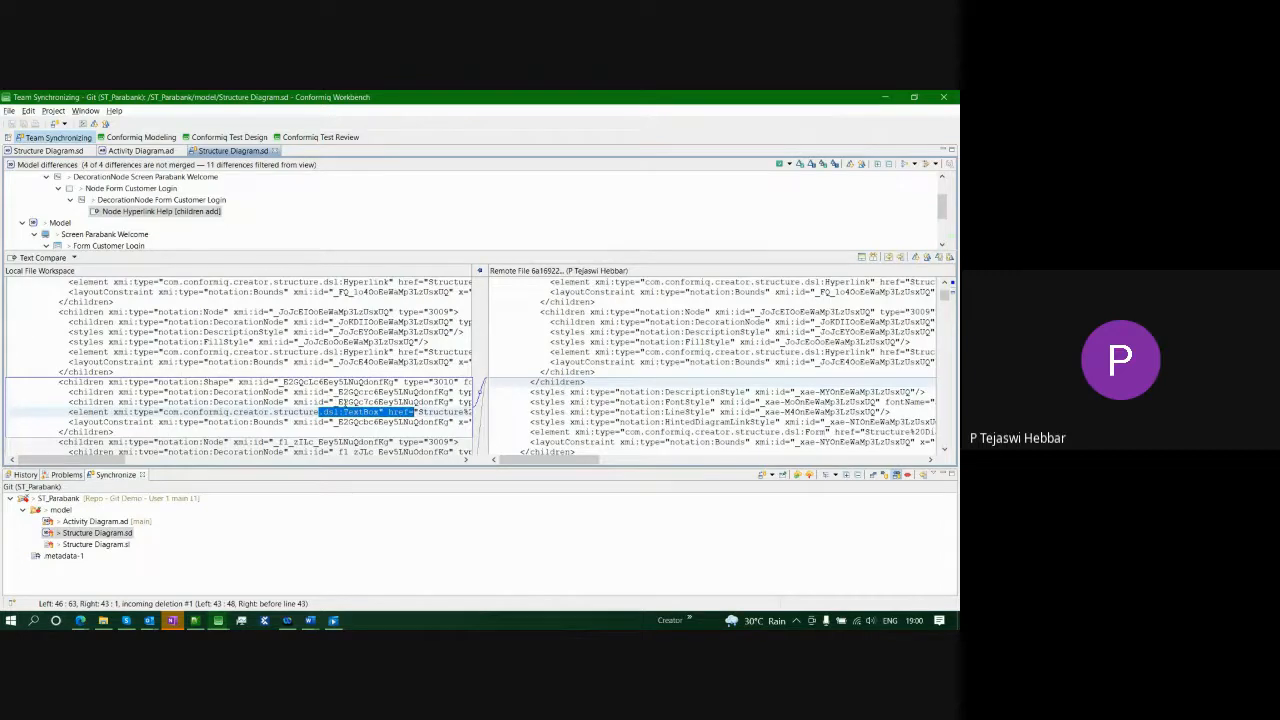
scroll(340, 402, down, 2)
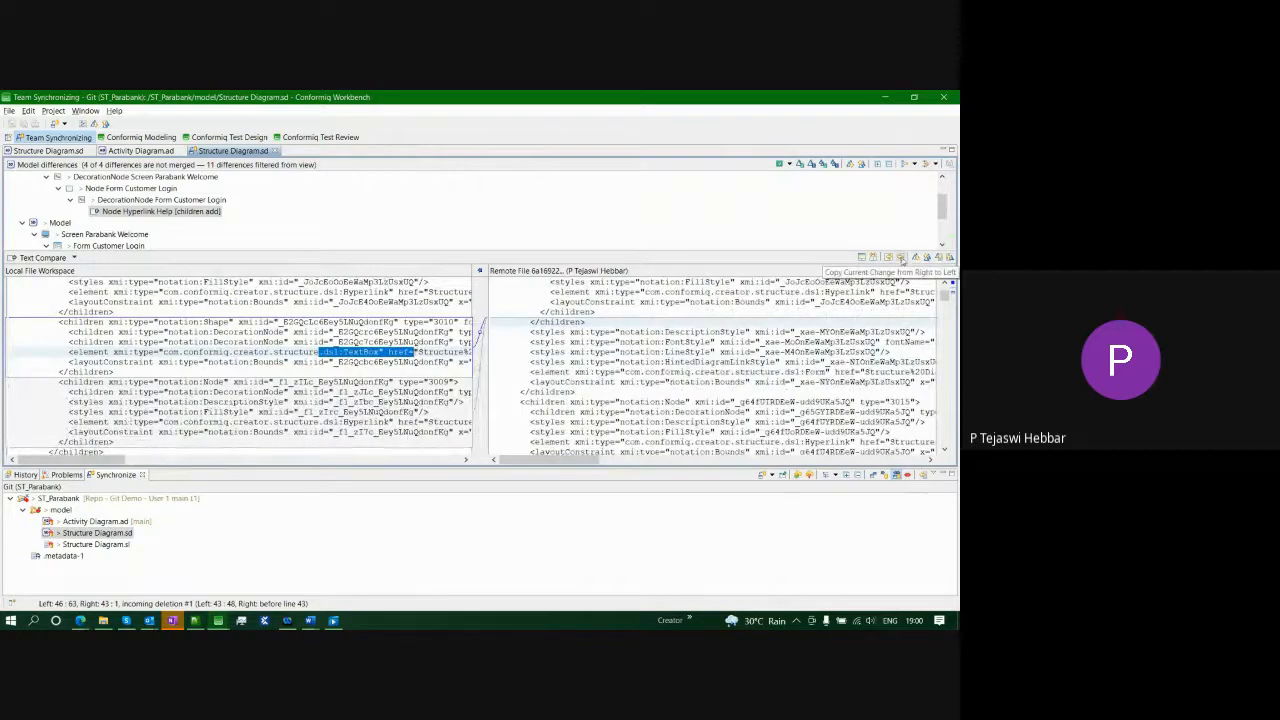
- Copy the remote change into the local file and check the merged Hyperlink line
click(901, 259)
click(400, 371)
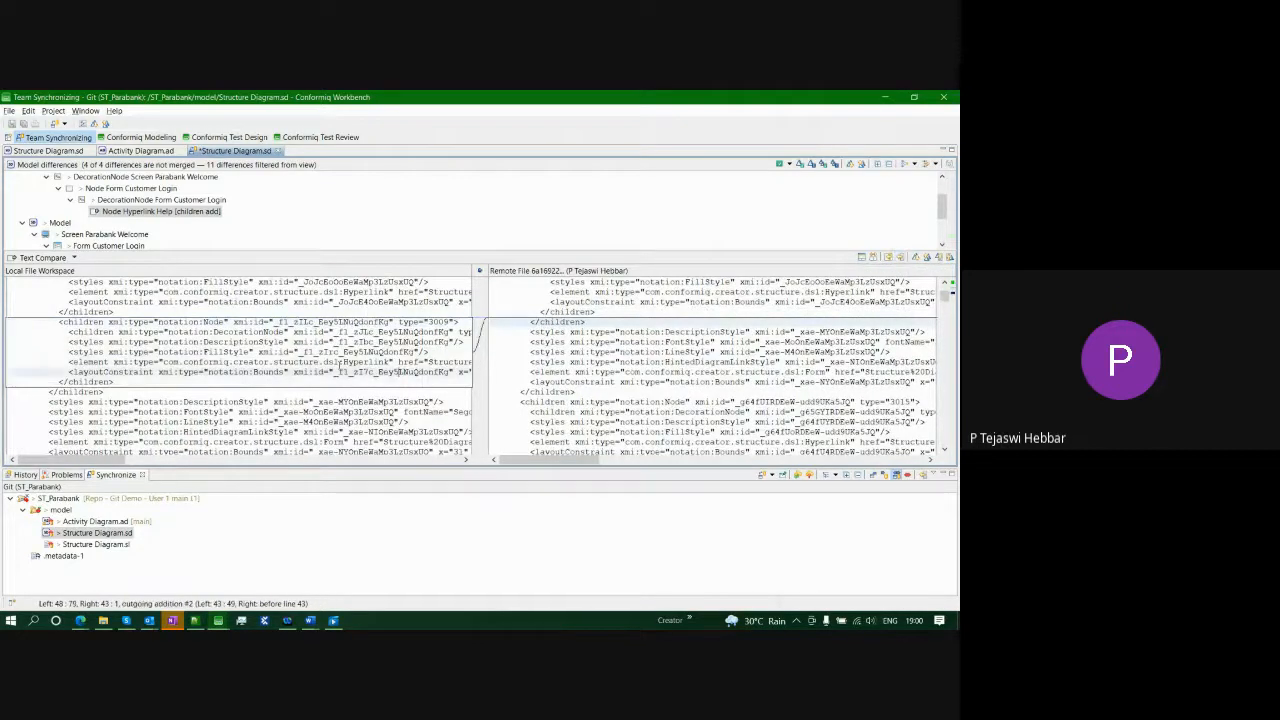
drag(405, 361, 320, 361)
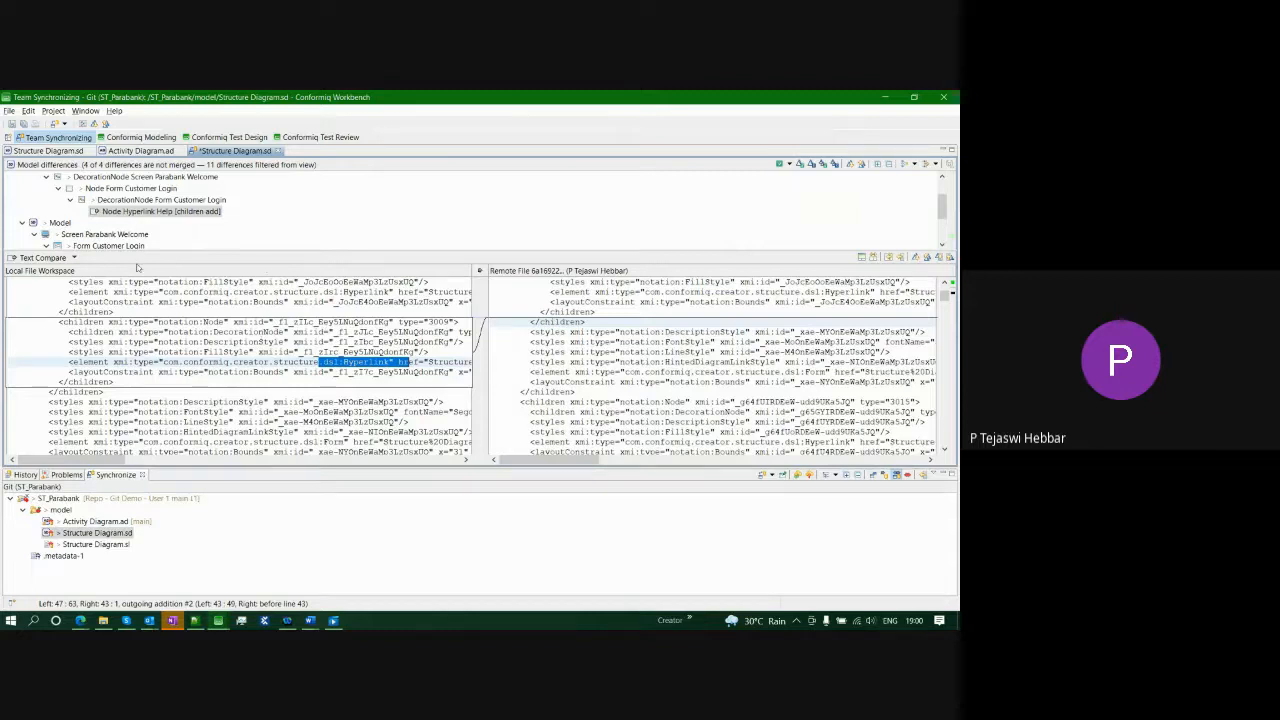
- Open Structure Diagram.sl's text comparison and copy the remote Field 2 deletion into local
double_click(117, 545)
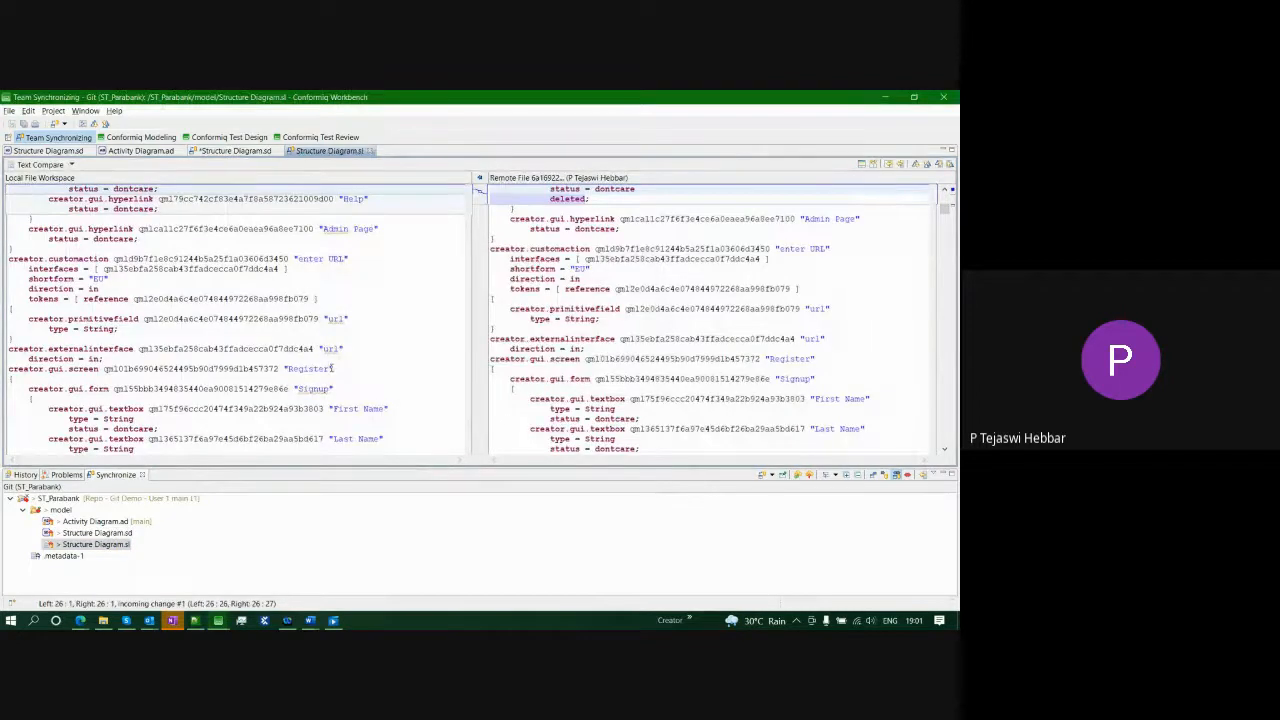
scroll(395, 248, up, 8)
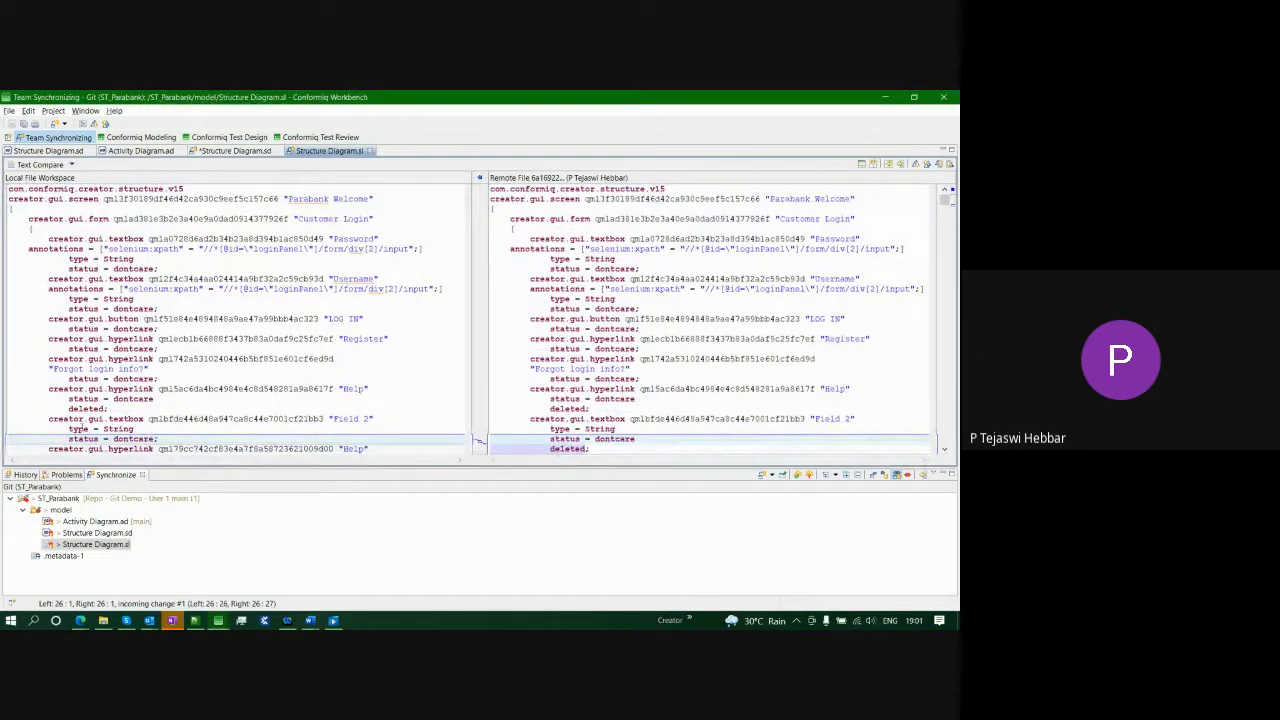
click(900, 165)
scroll(371, 273, down, 1)
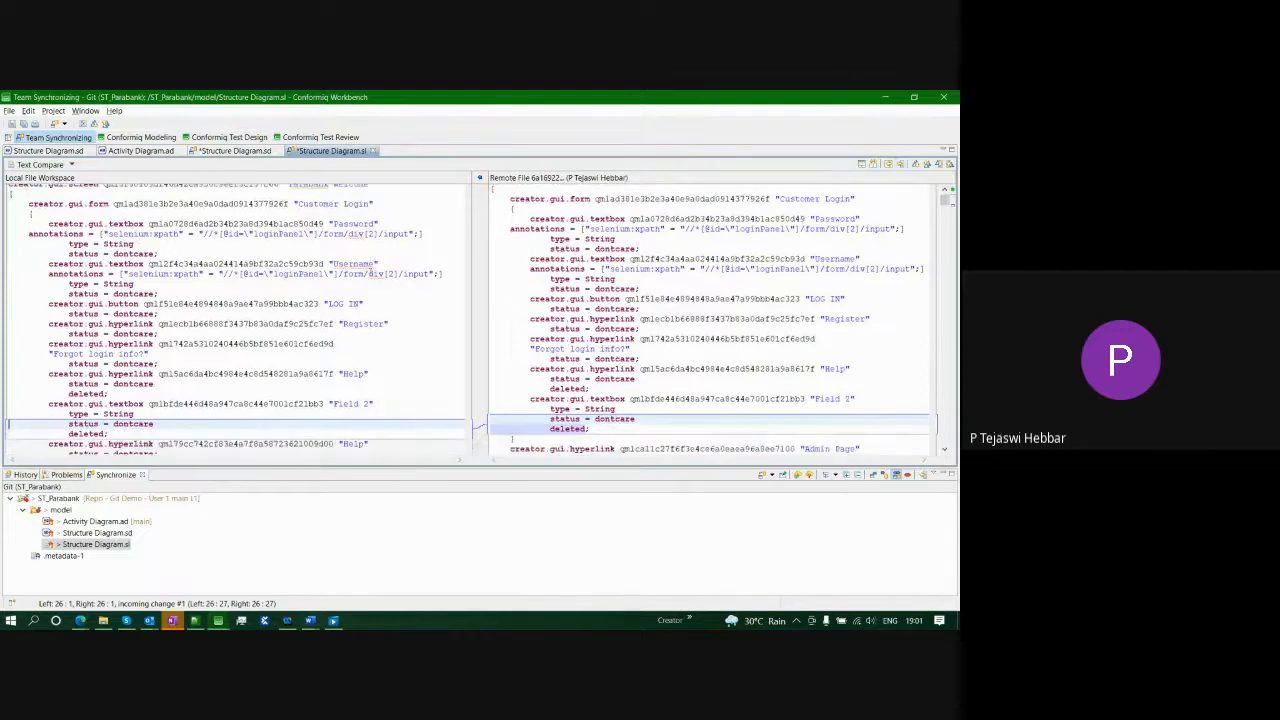
scroll(354, 434, down, 1)
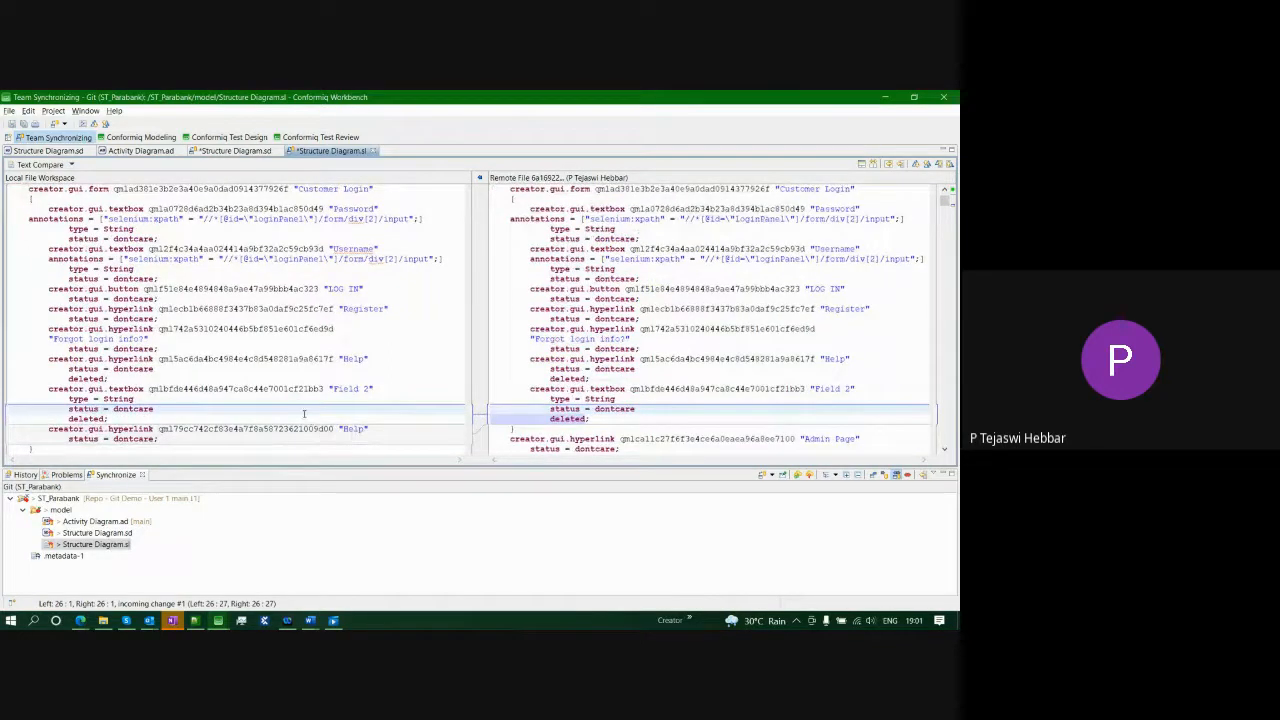
scroll(304, 414, down, 1)
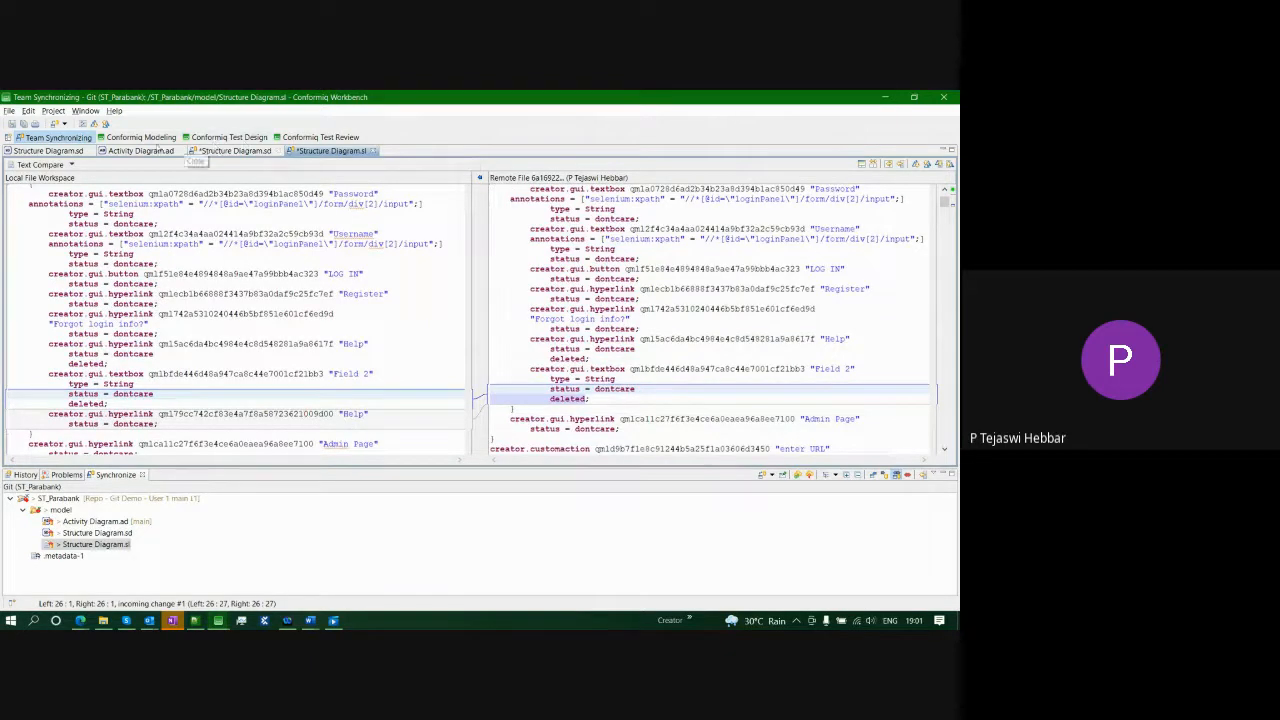
- Close the Structure Diagram.sd and Activity Diagram.ad editors and save Structure Diagram.sl
click(87, 150)
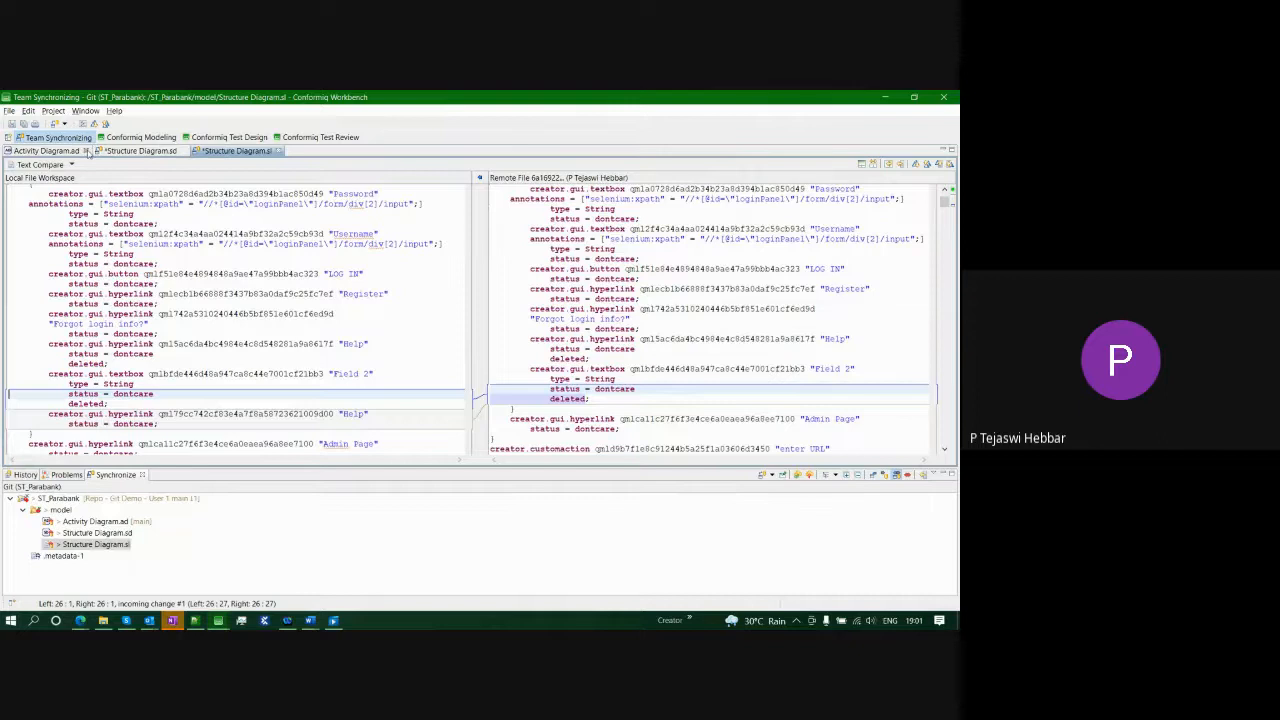
click(87, 151)
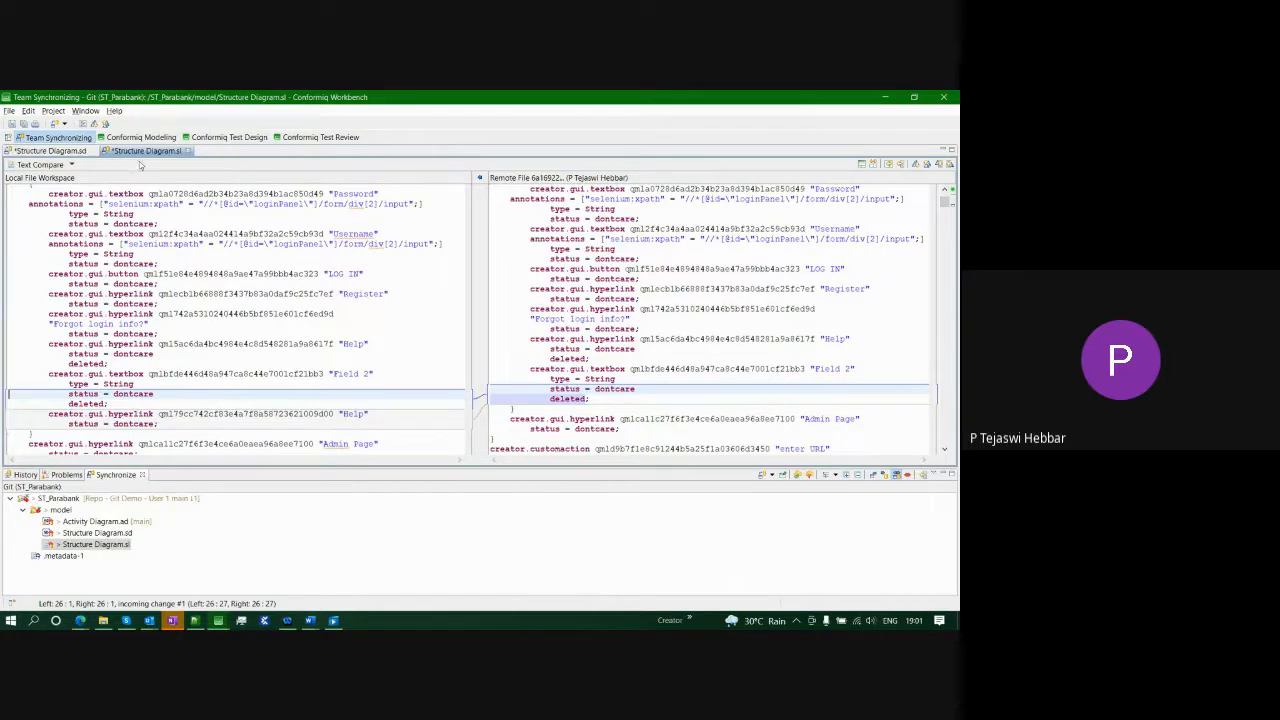
click(22, 124)
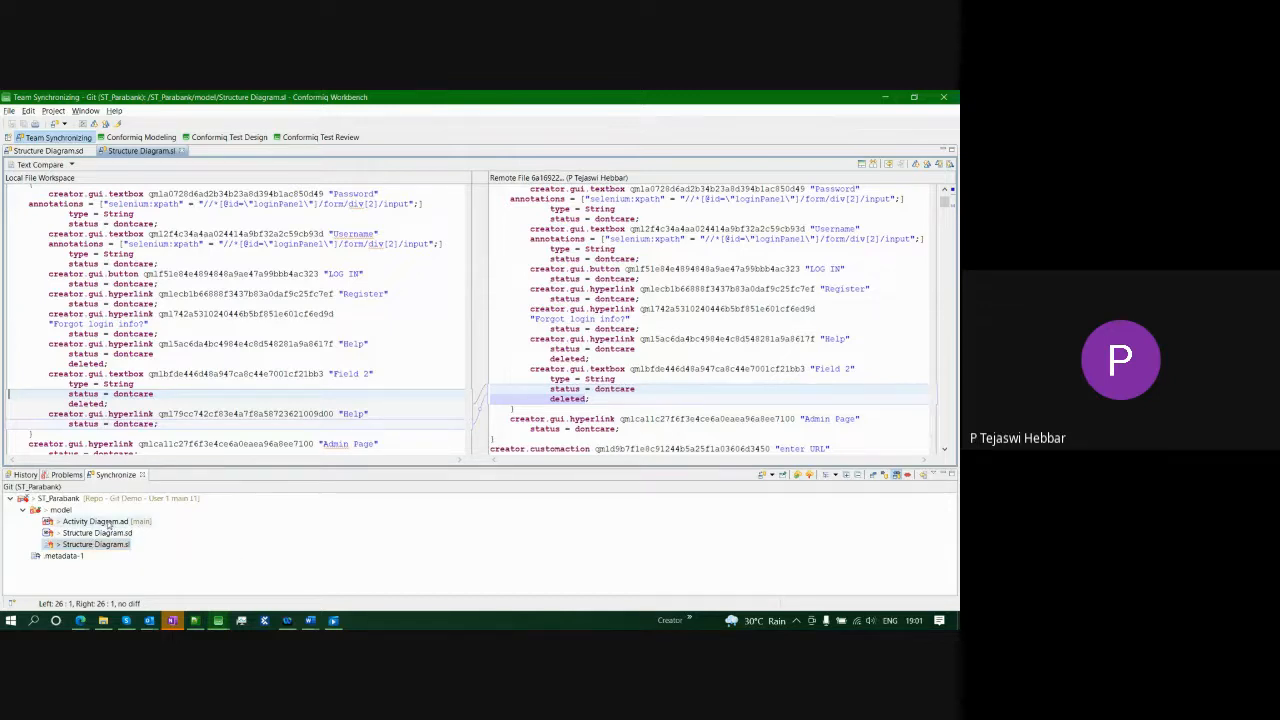
- Open Activity Diagram.ad's comparison and expand LOGIN > DecorationNode to the added Node Action Invocation
double_click(107, 523)
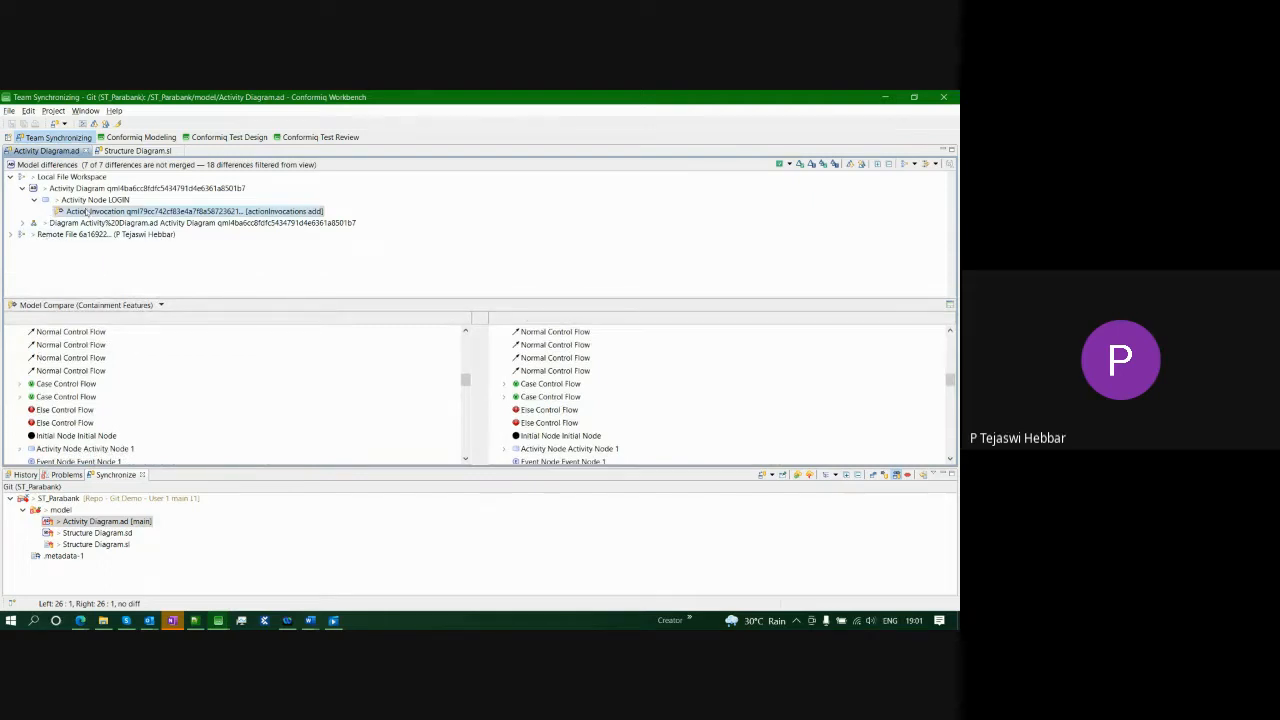
click(22, 223)
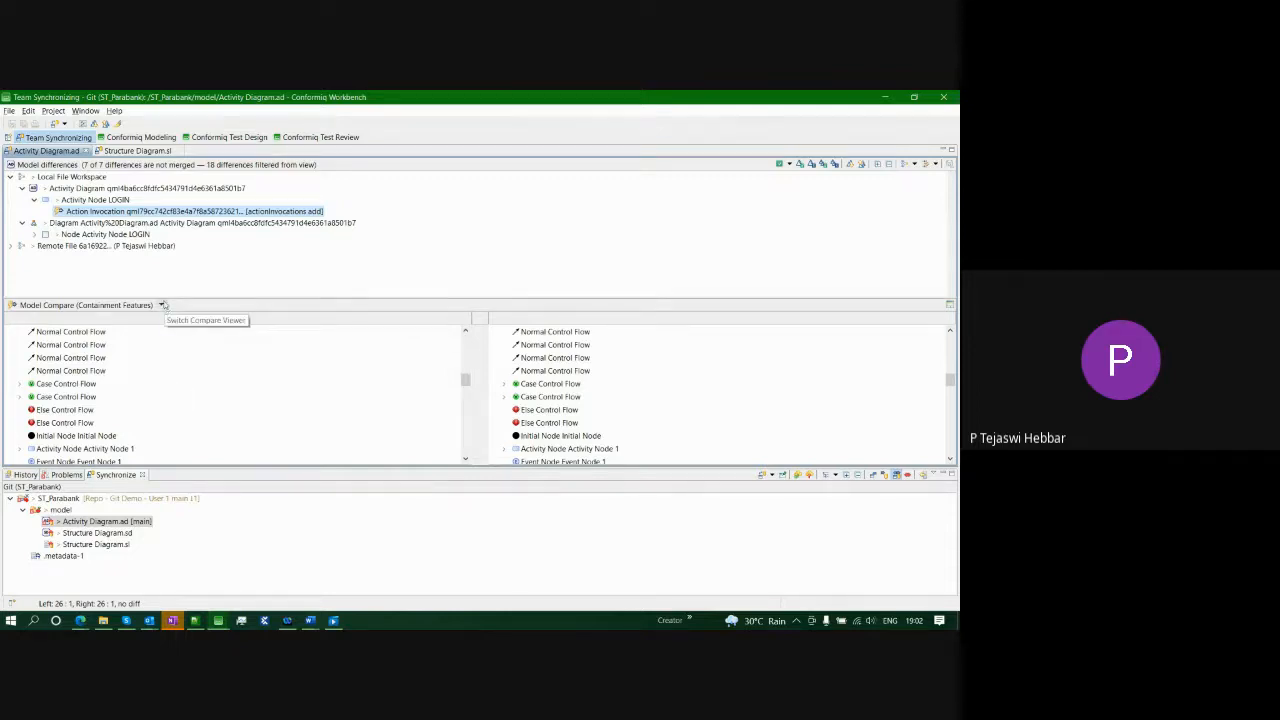
click(130, 234)
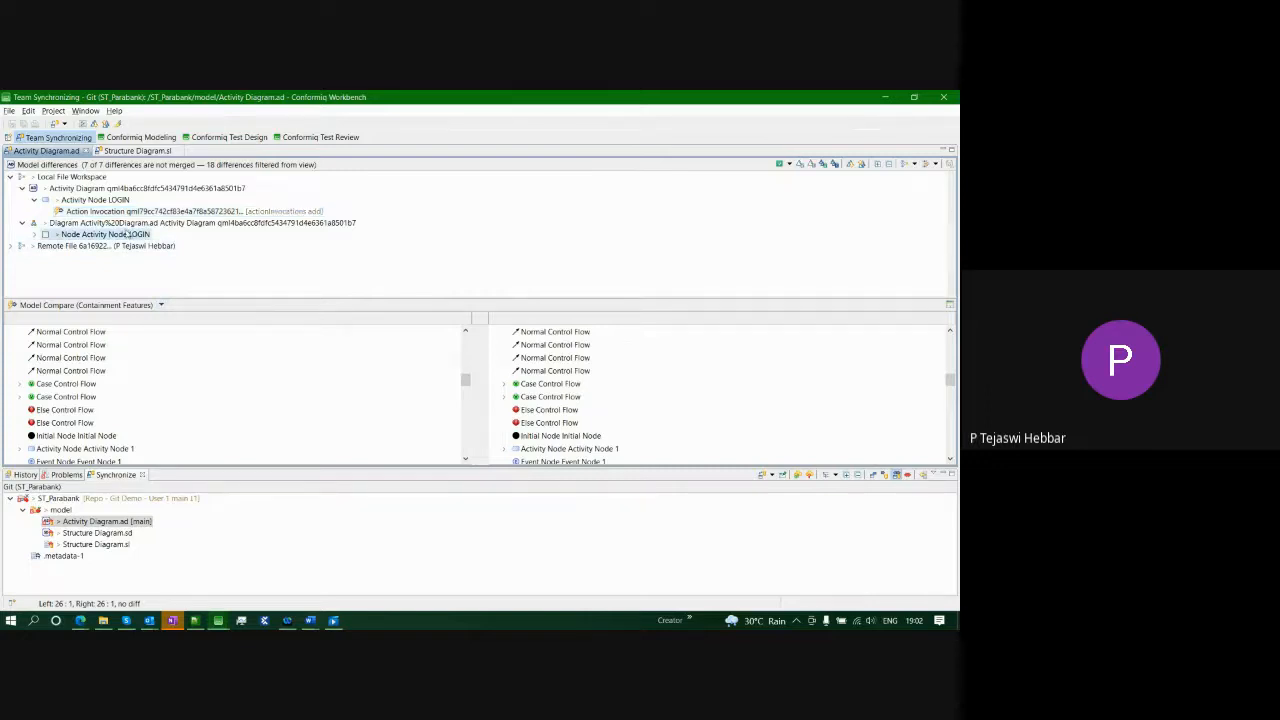
click(34, 235)
click(46, 246)
click(90, 258)
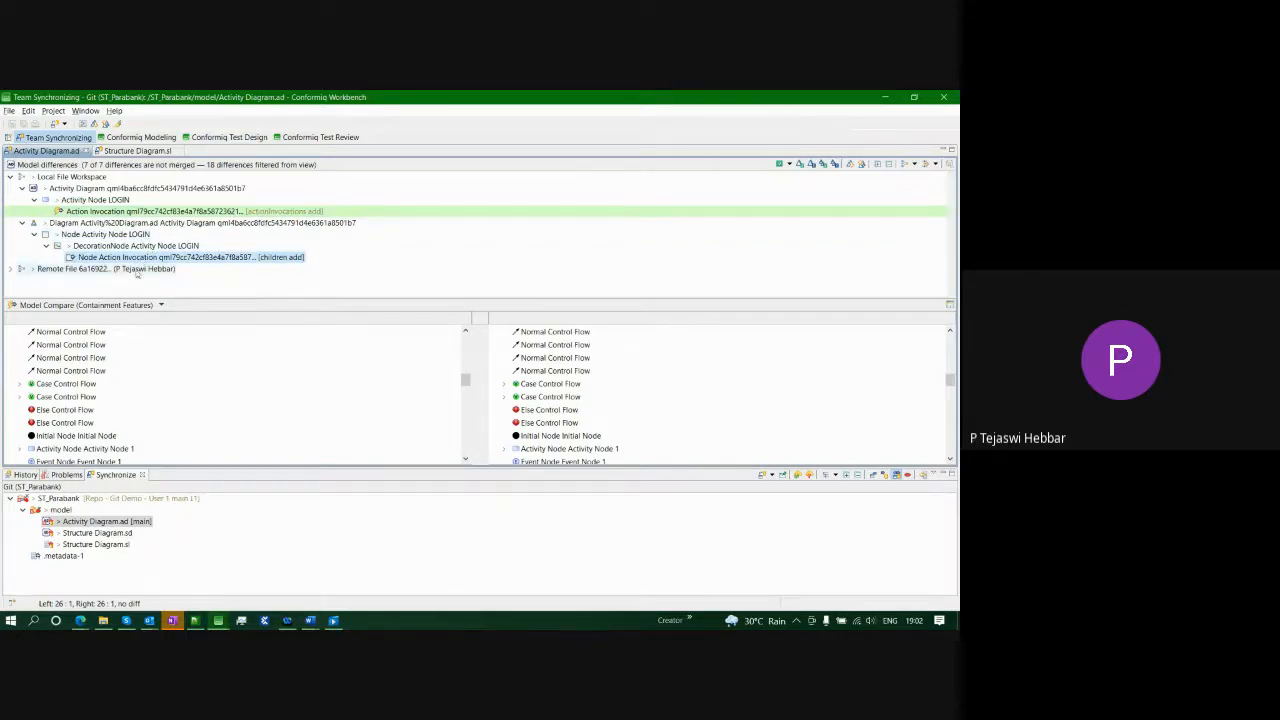
- Open the Node Action Invocation difference as side-by-side diagrams and view the added Action Invocation
double_click(130, 257)
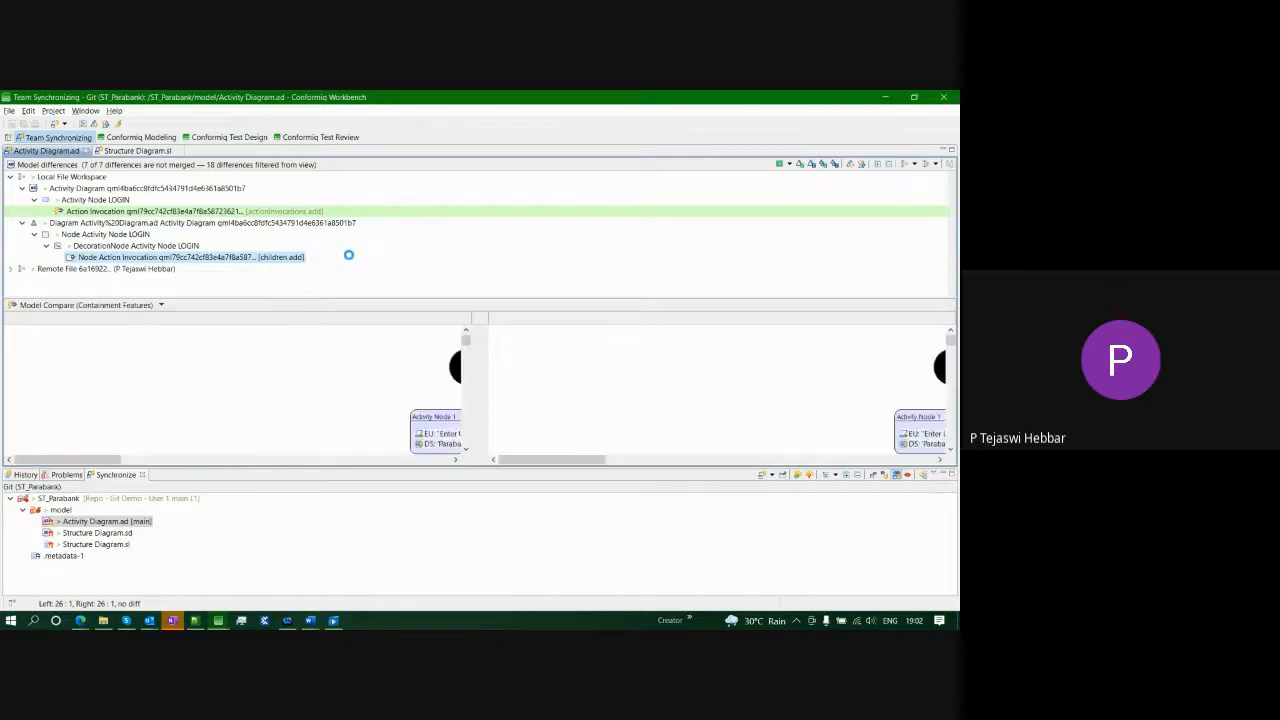
scroll(230, 380, down, 2)
scroll(836, 400, down, 2)
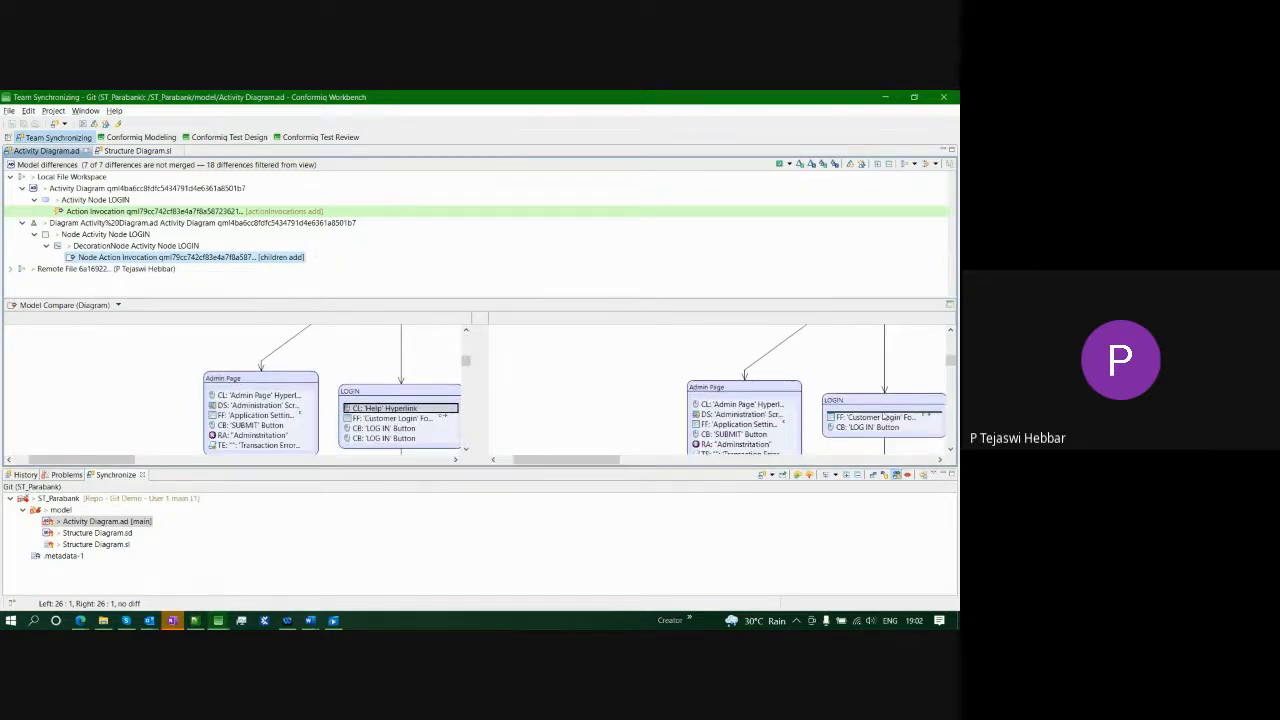
click(240, 211)
scroll(181, 376, down, 1)
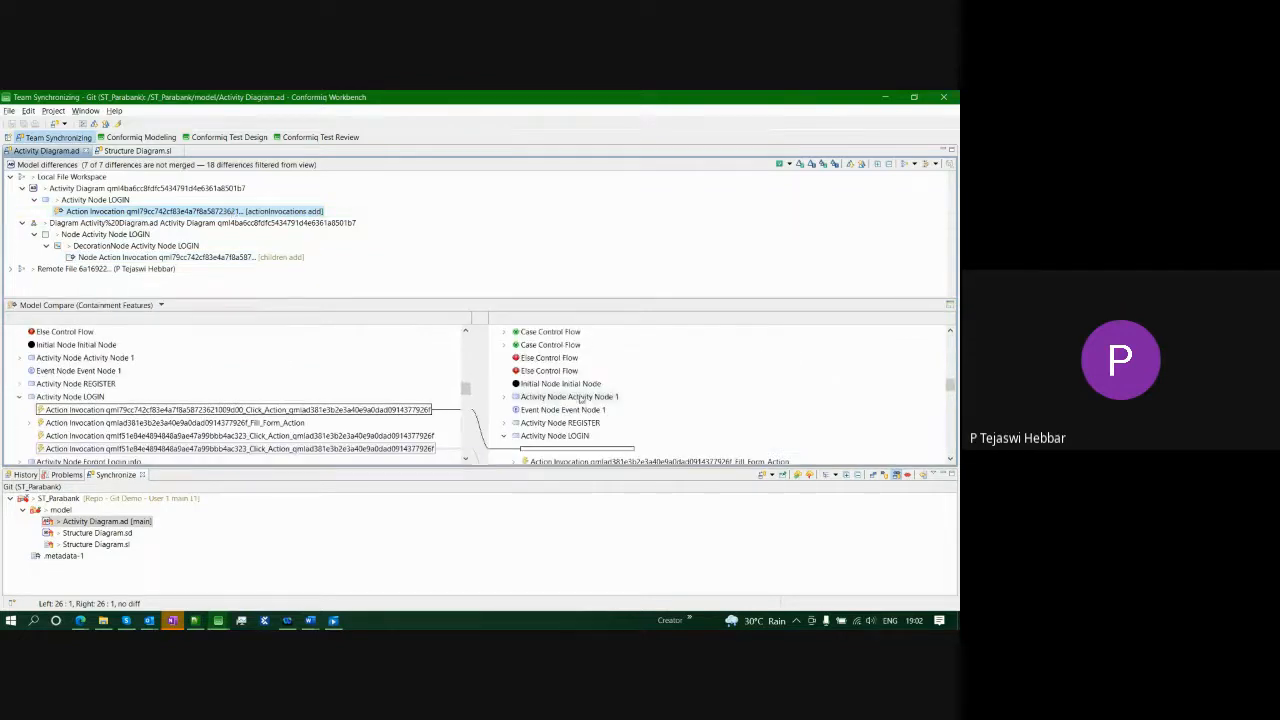
scroll(593, 393, down, 2)
scroll(593, 393, up, 1)
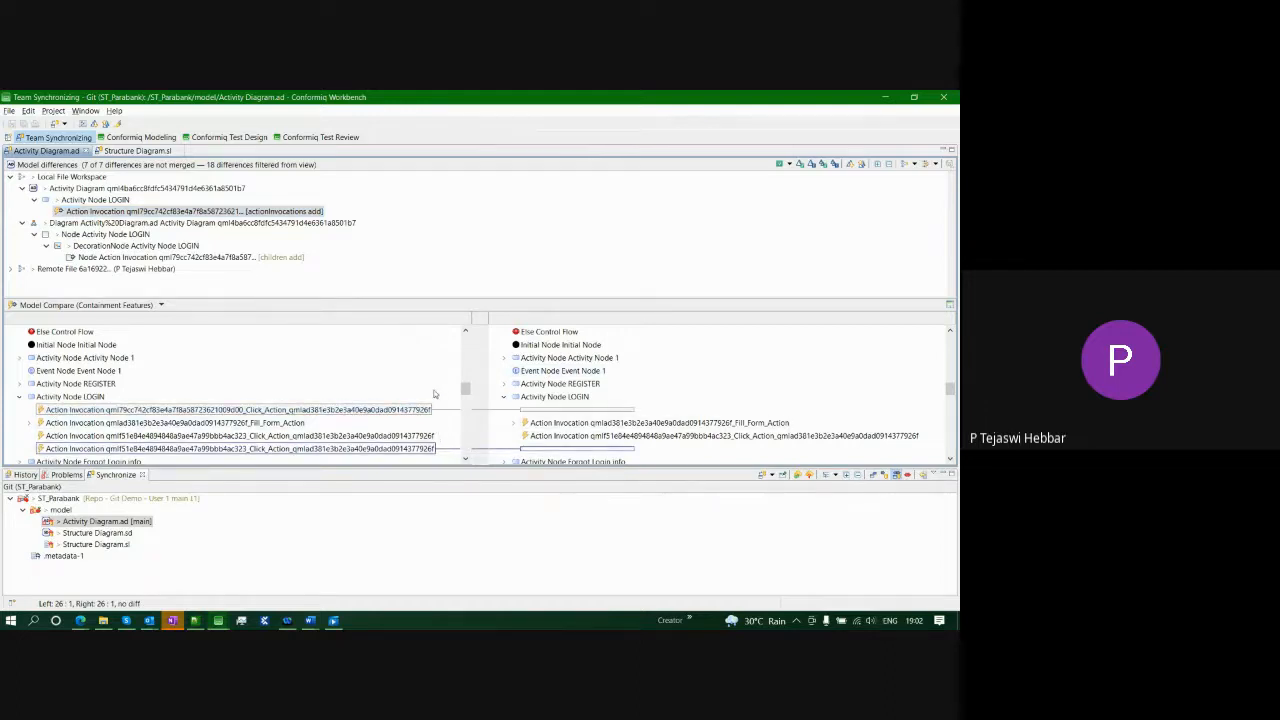
- Show the LOGIN node changes as diagrams, where the local 'Help' Hyperlink action is missing remotely
click(138, 257)
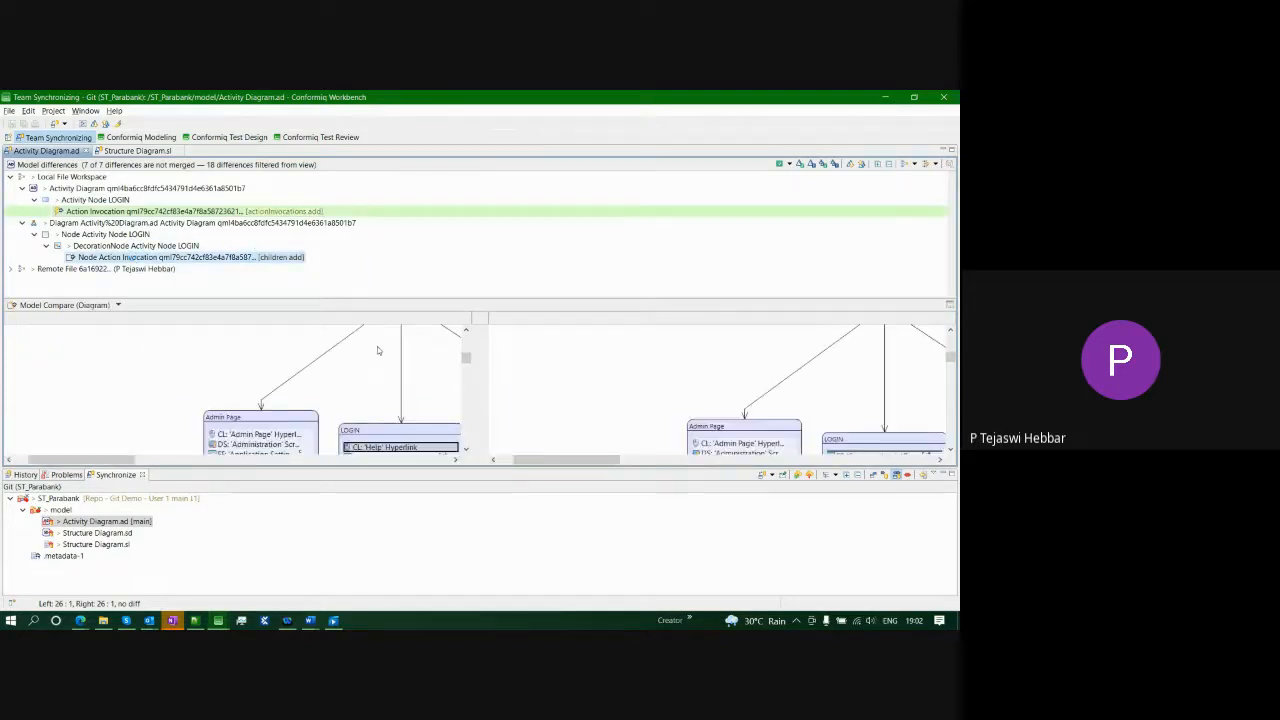
scroll(692, 398, down, 1)
scroll(279, 403, down, 2)
scroll(692, 408, down, 1)
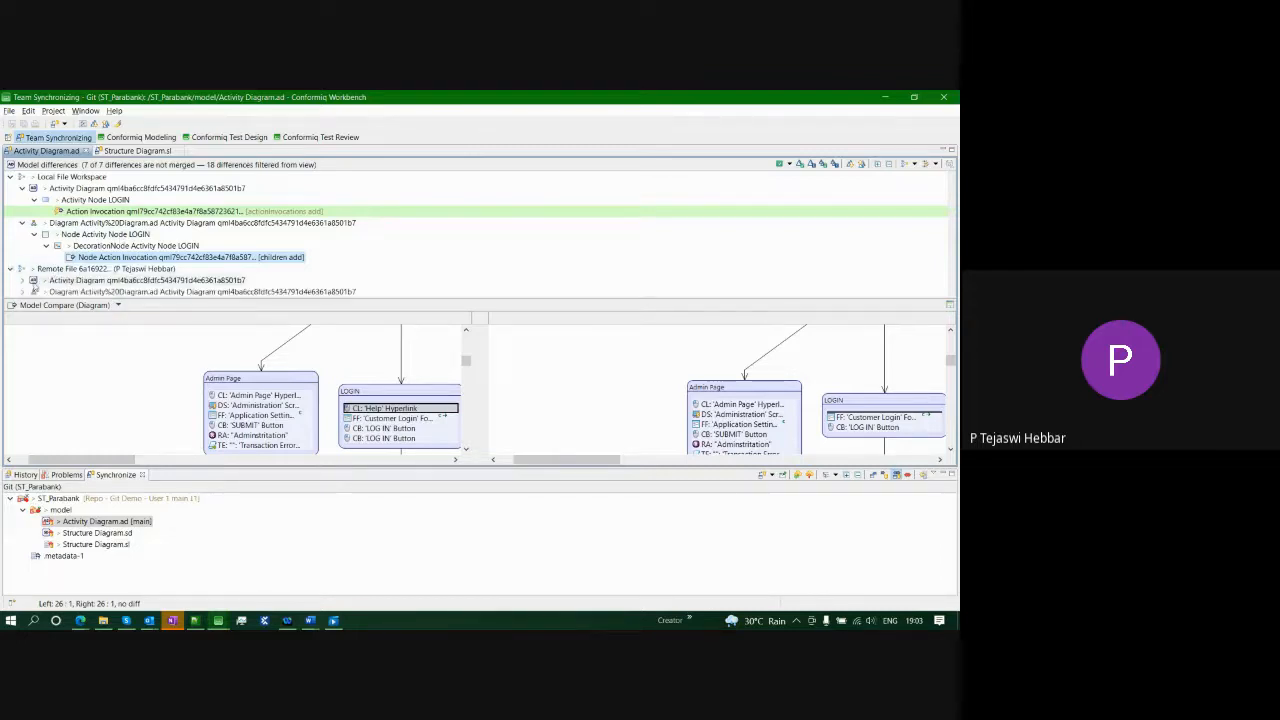
- Expand the remote file's LOGIN and login data object differences and dismiss the error message
click(21, 270)
click(33, 292)
click(45, 292)
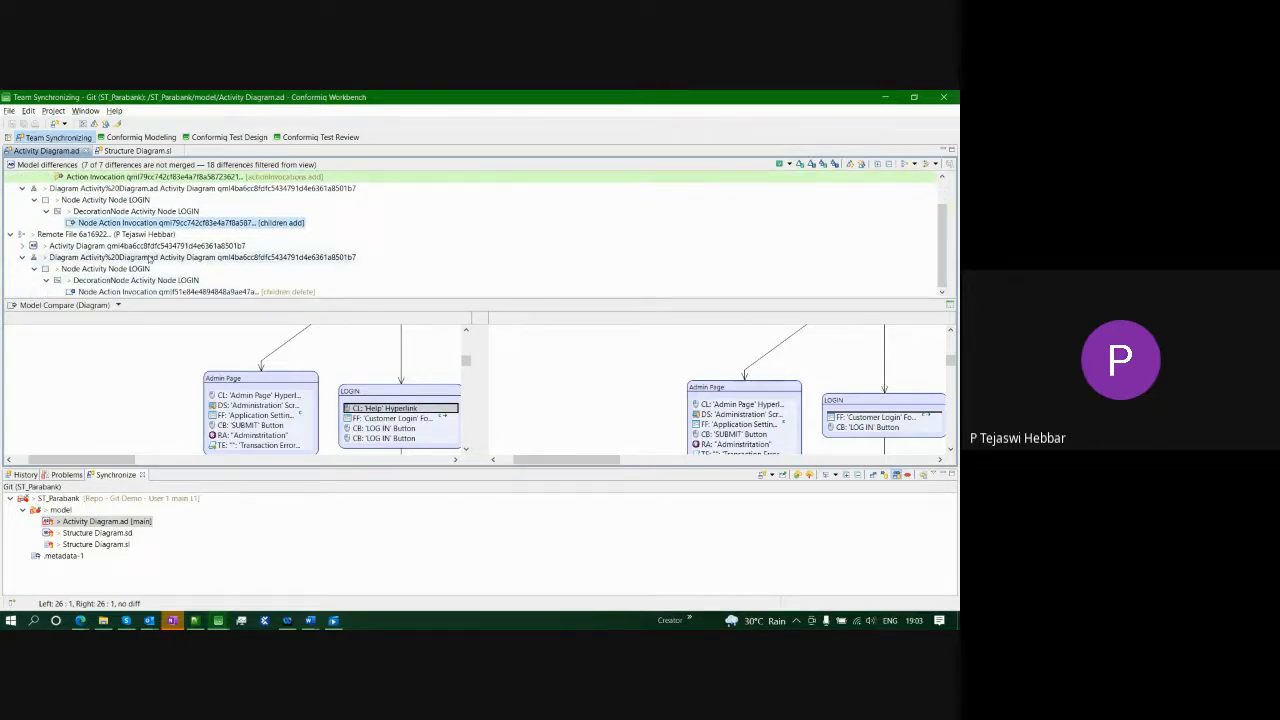
click(80, 292)
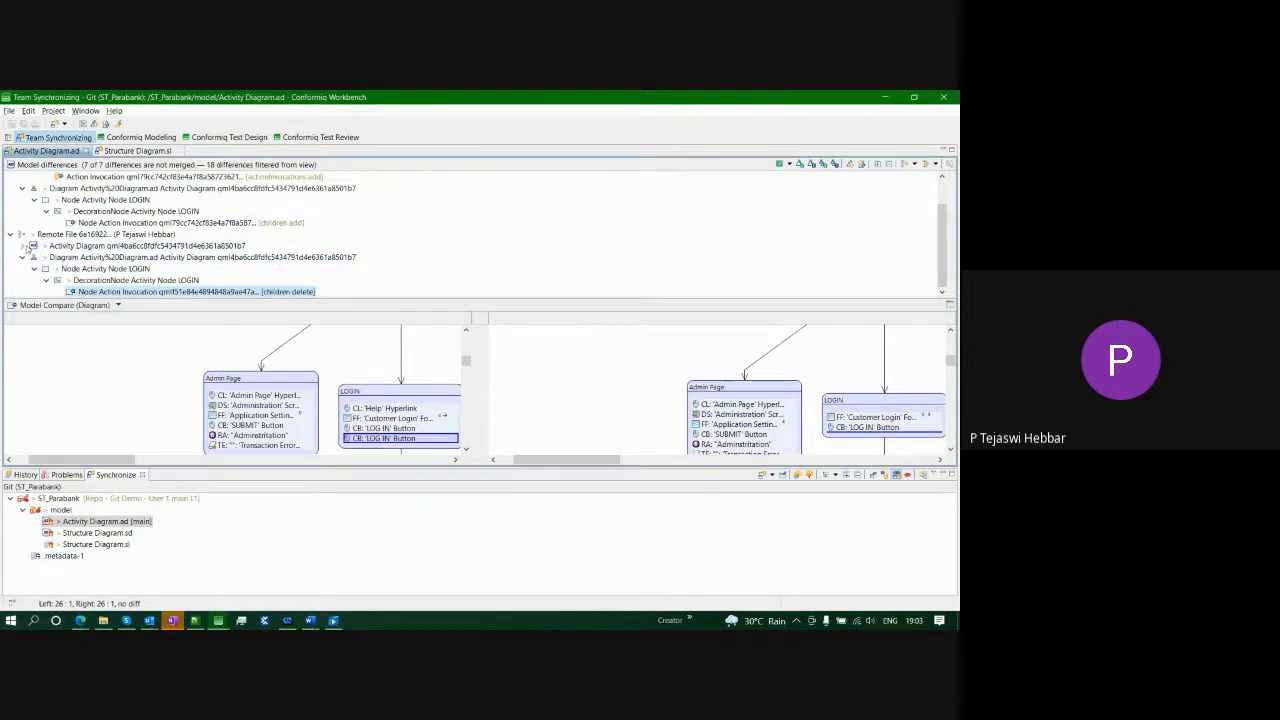
click(22, 245)
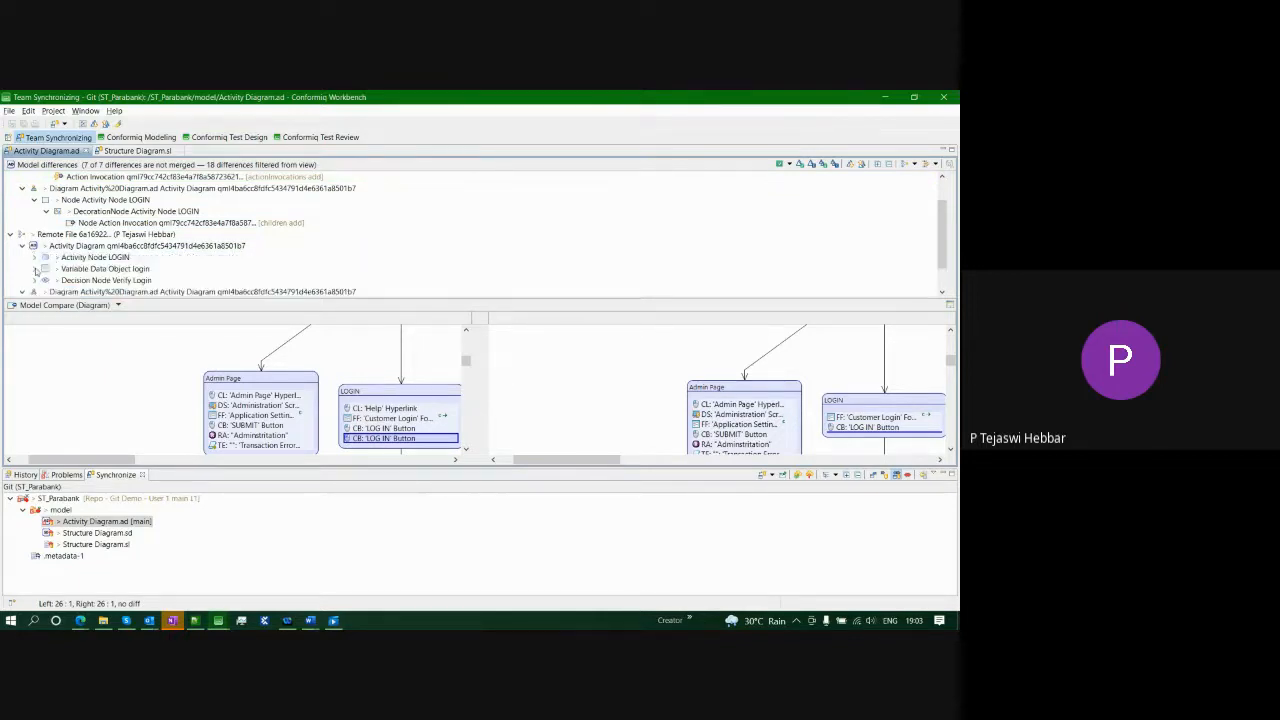
click(34, 268)
click(489, 360)
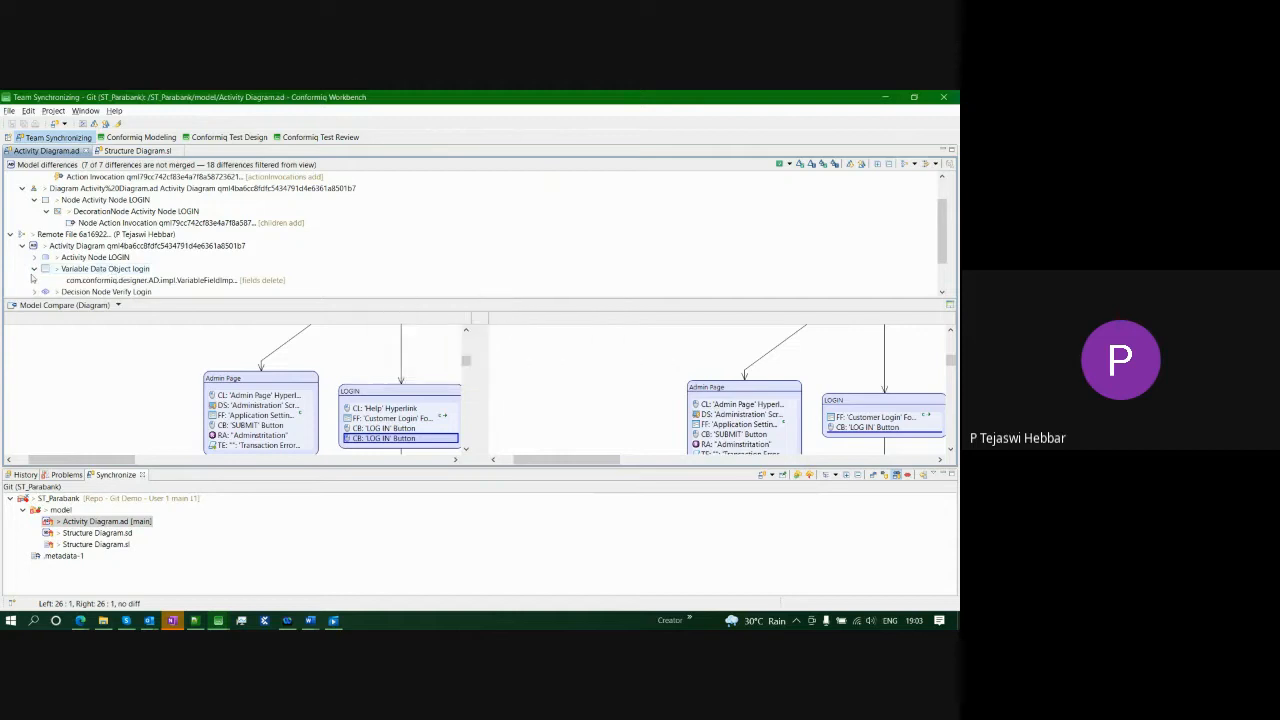
scroll(161, 261, down, 2)
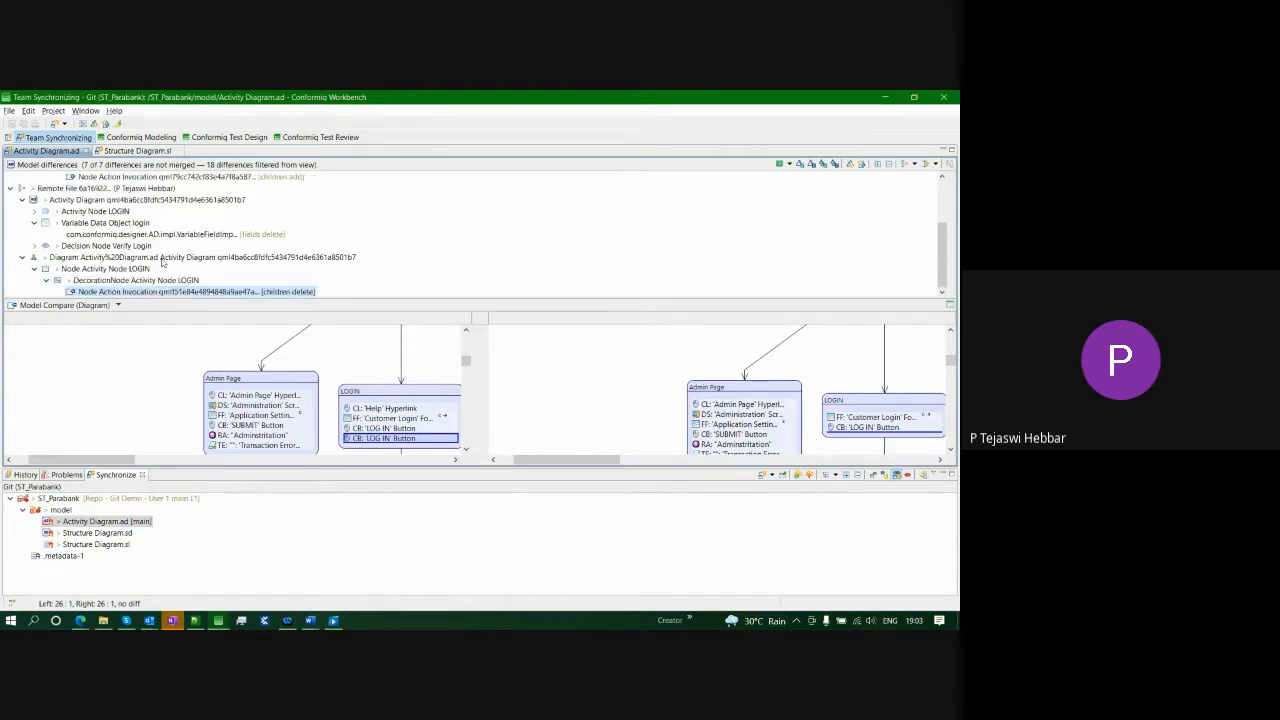
- Switch the comparison to Text Compare and inspect the added action invocation line's id
click(118, 305)
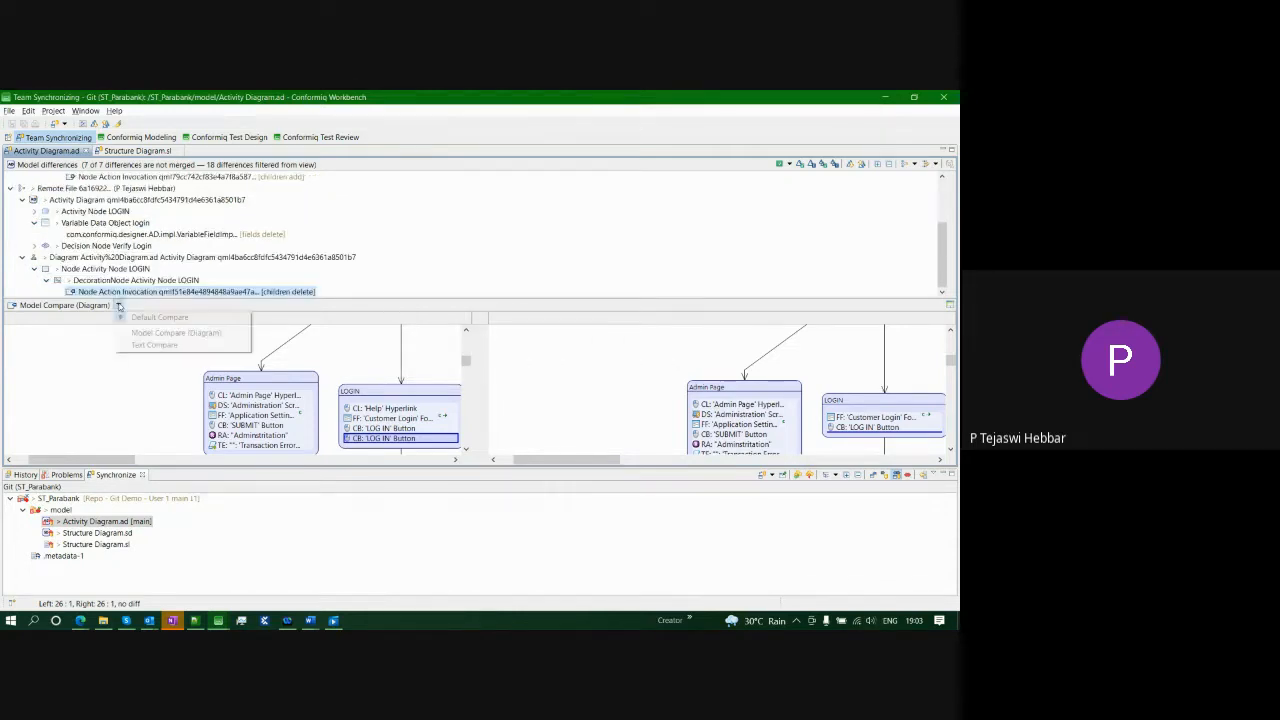
click(160, 345)
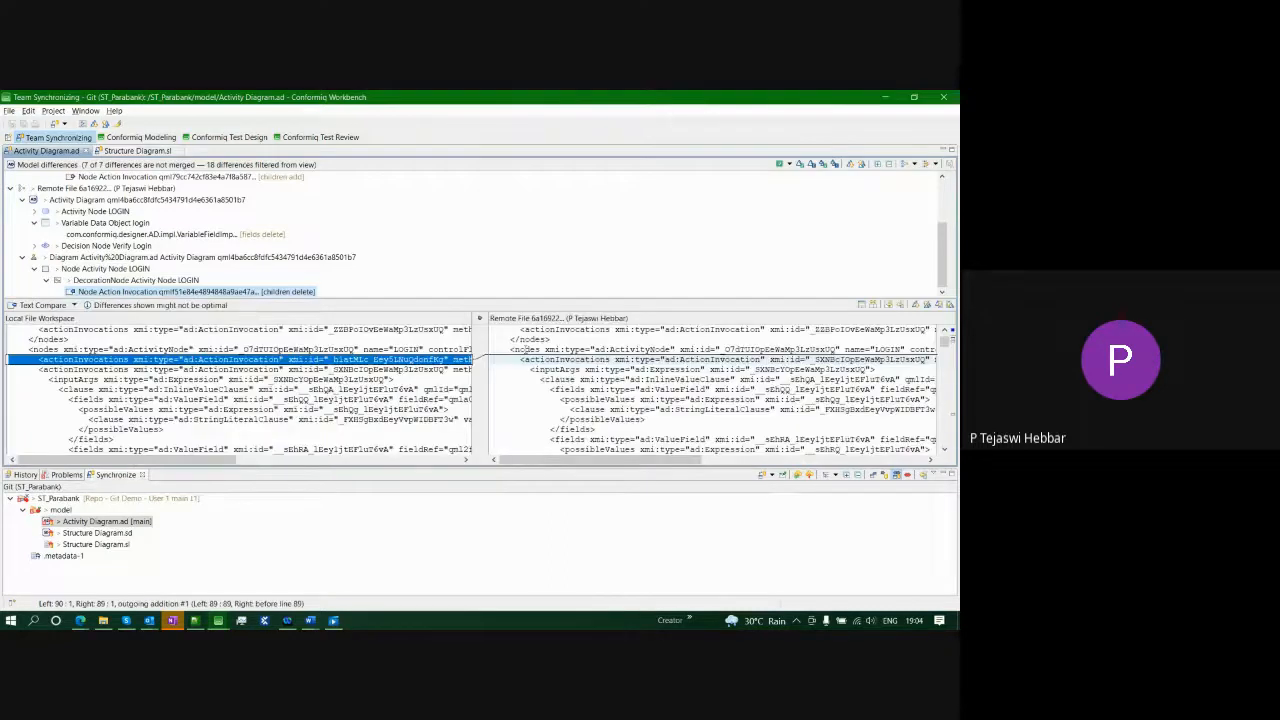
click(334, 359)
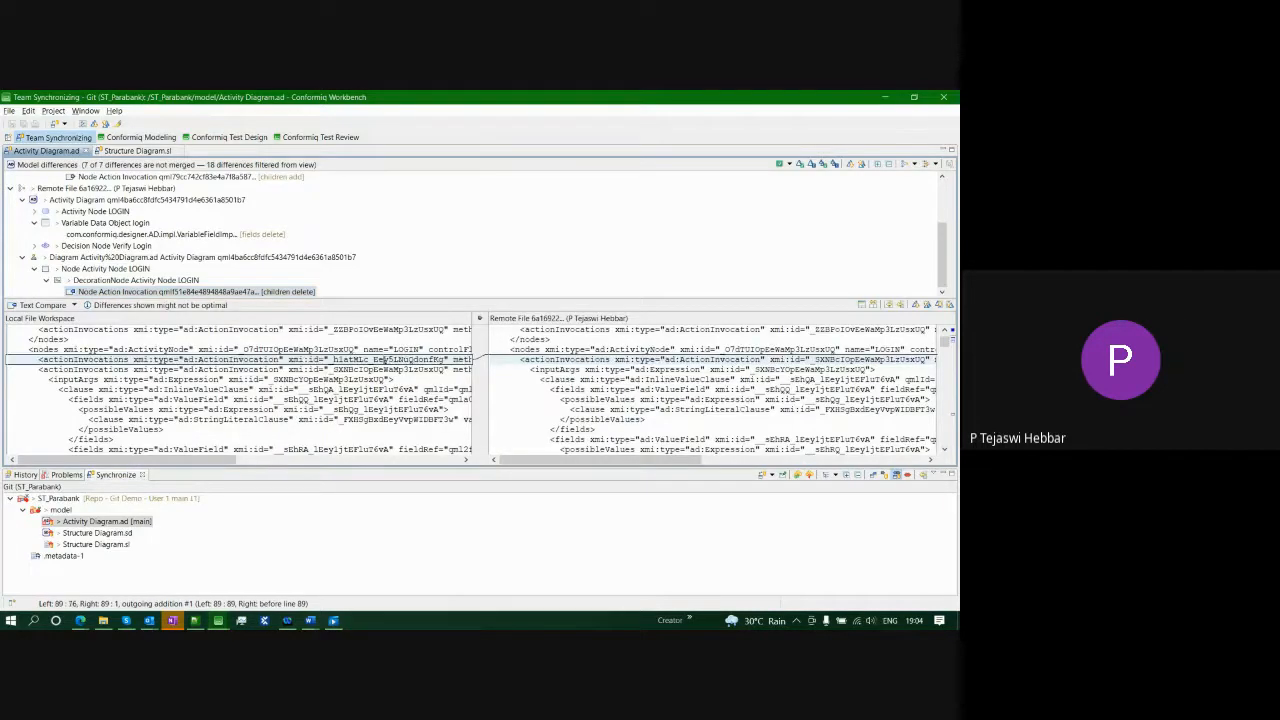
drag(385, 359, 480, 361)
click(142, 359)
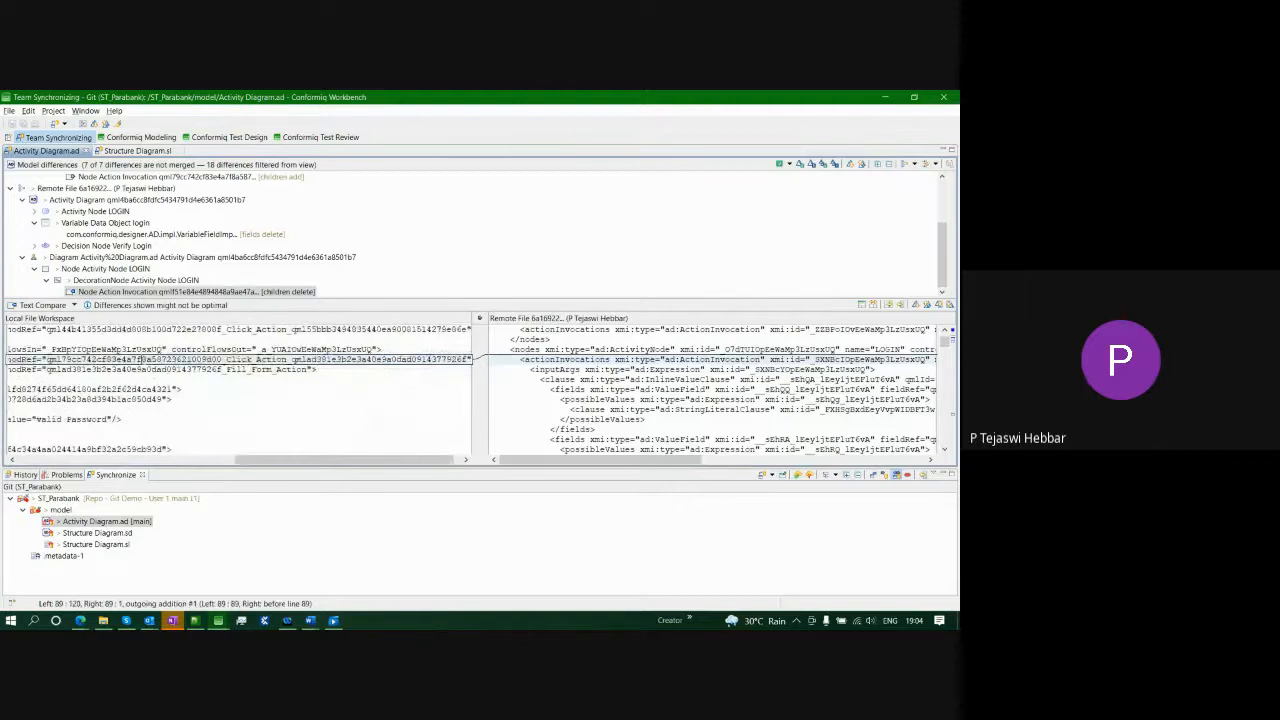
scroll(131, 260, up, 2)
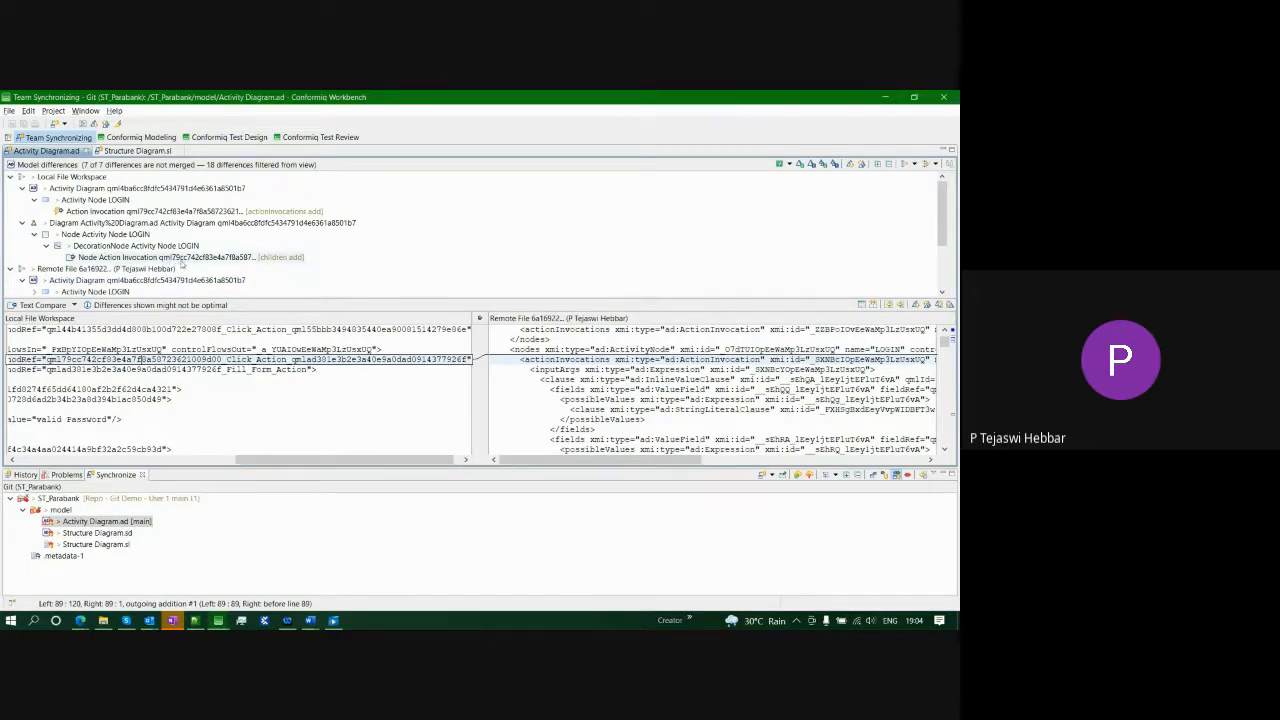
drag(42, 358, 133, 358)
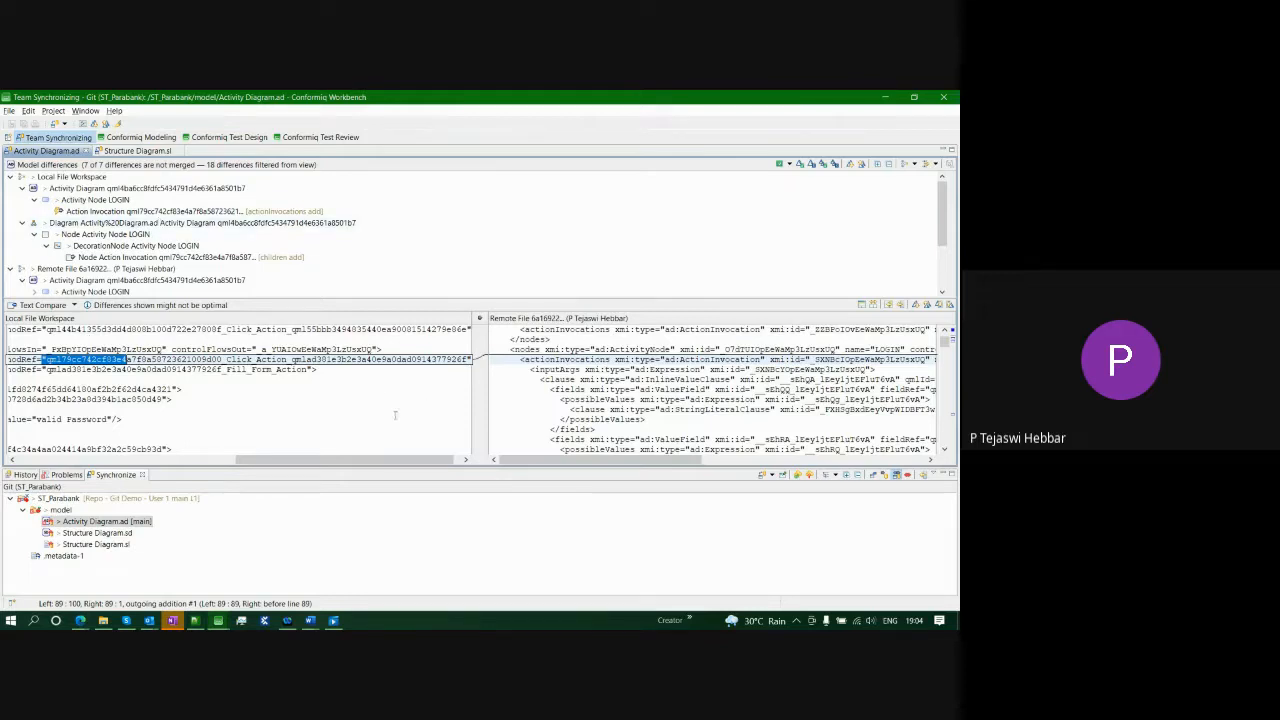
- Jump to the next difference, then switch to the Conformiq Modeling perspective
click(913, 305)
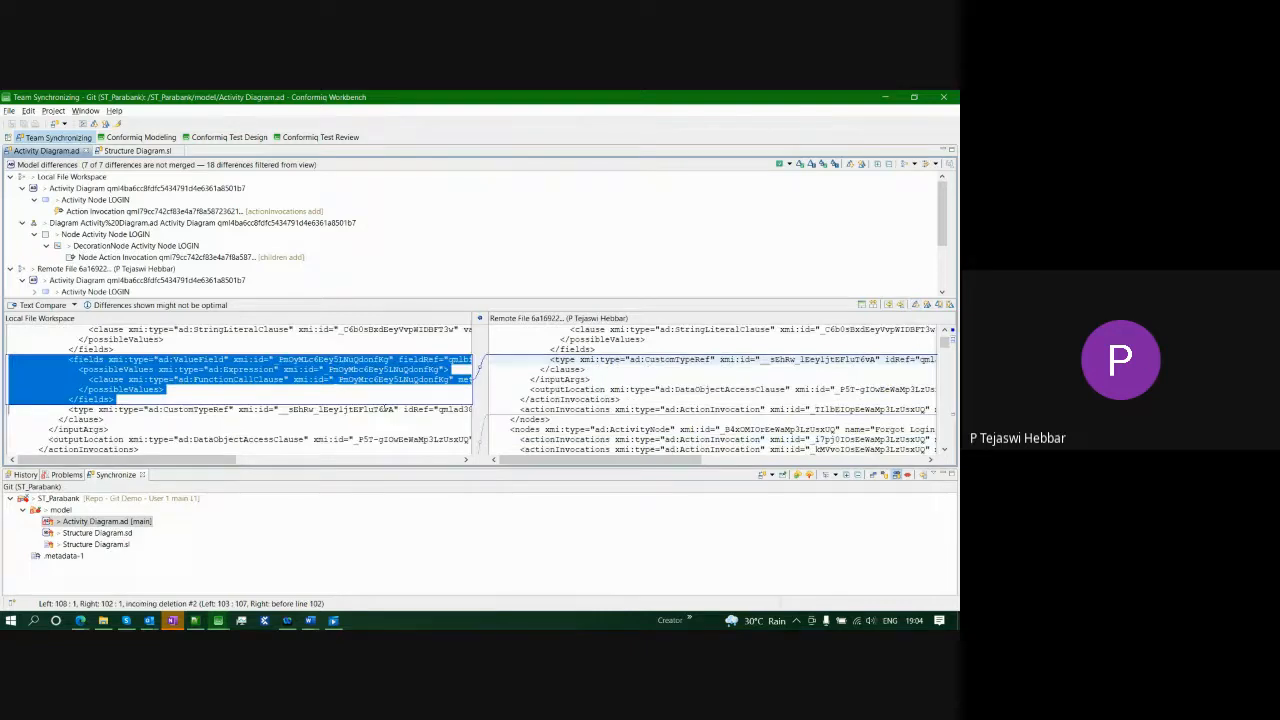
scroll(248, 390, up, 3)
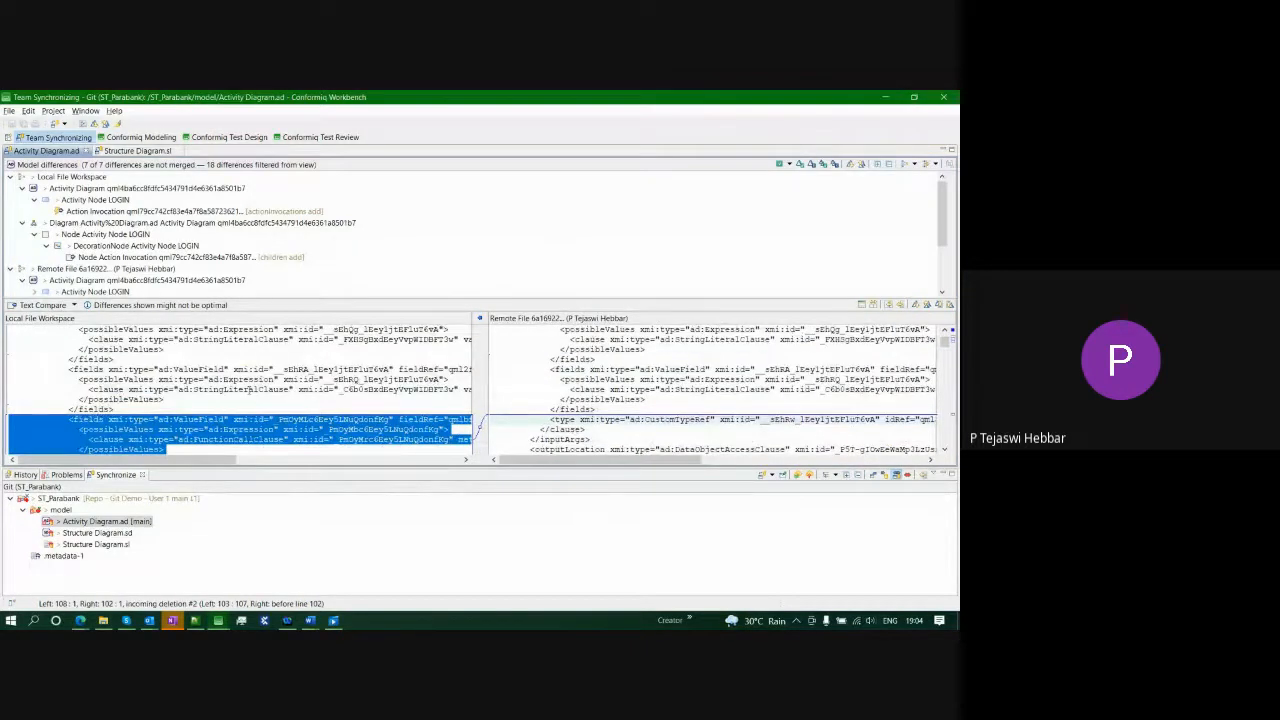
scroll(248, 390, down, 1)
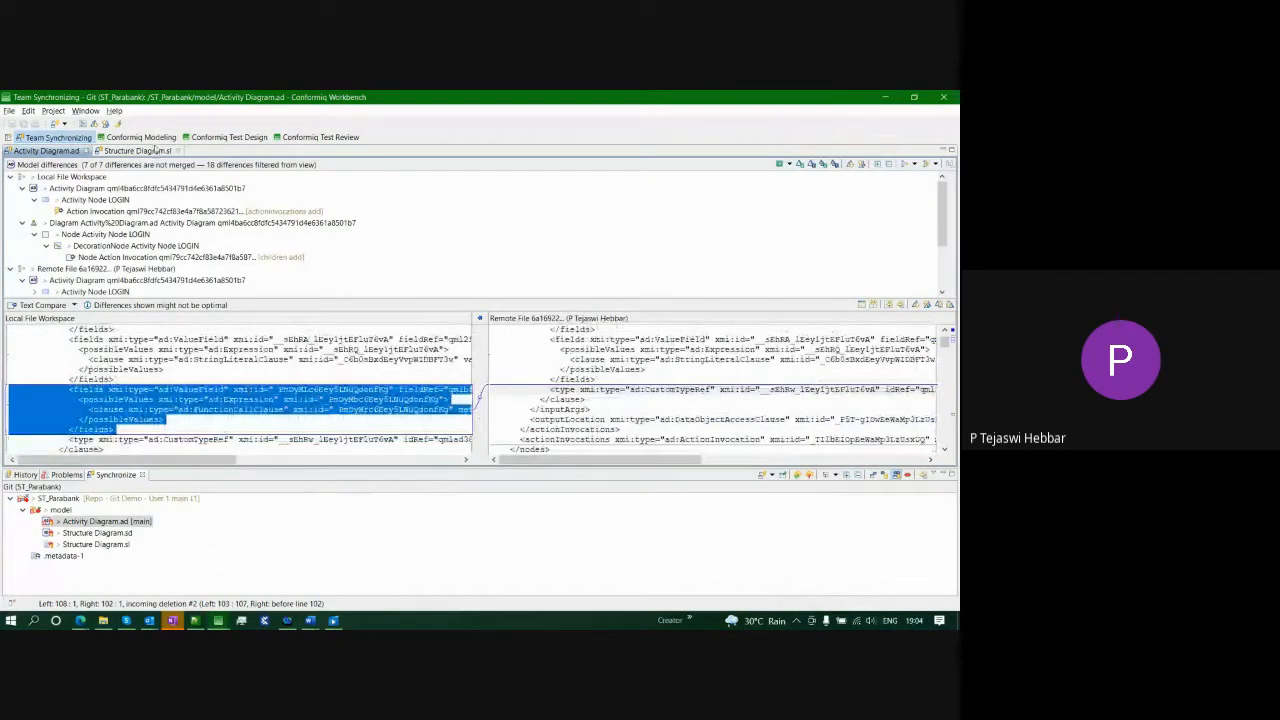
click(140, 137)
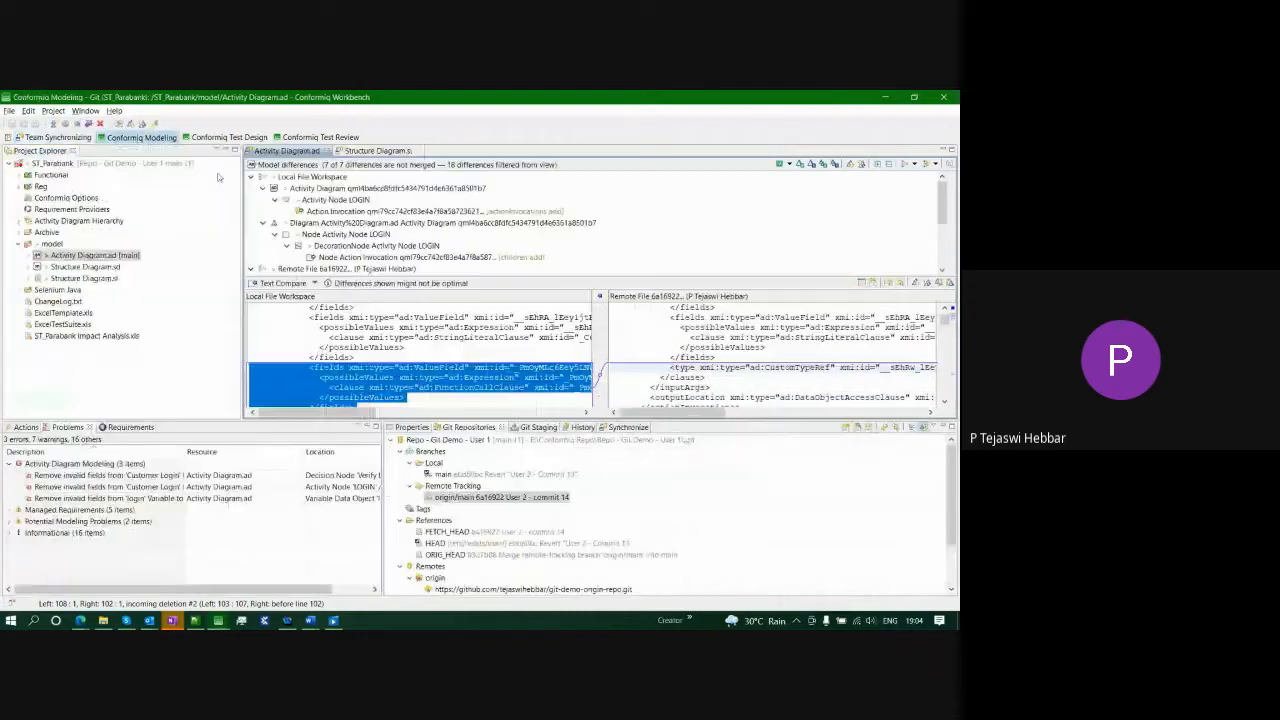
- Inspect the 'Customer Login' form-fill action's properties, then reopen Activity Diagram.ad's comparison in Team Synchronizing
double_click(70, 255)
click(695, 327)
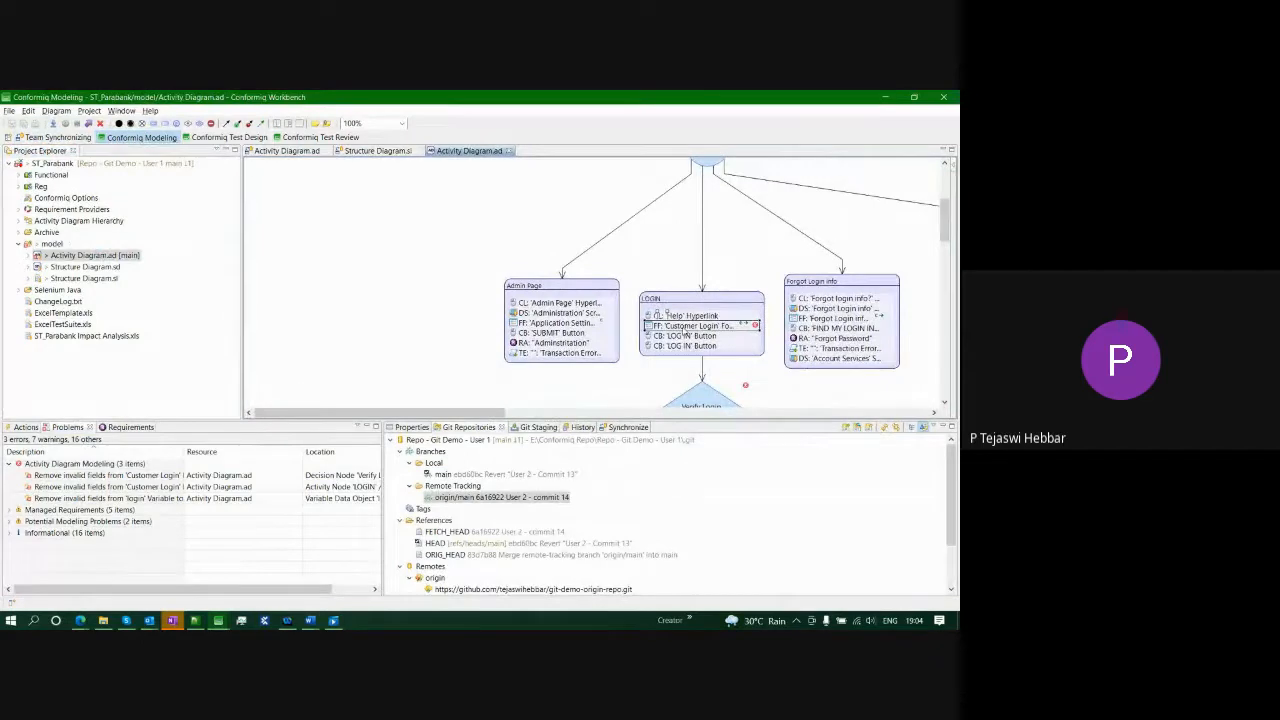
click(411, 427)
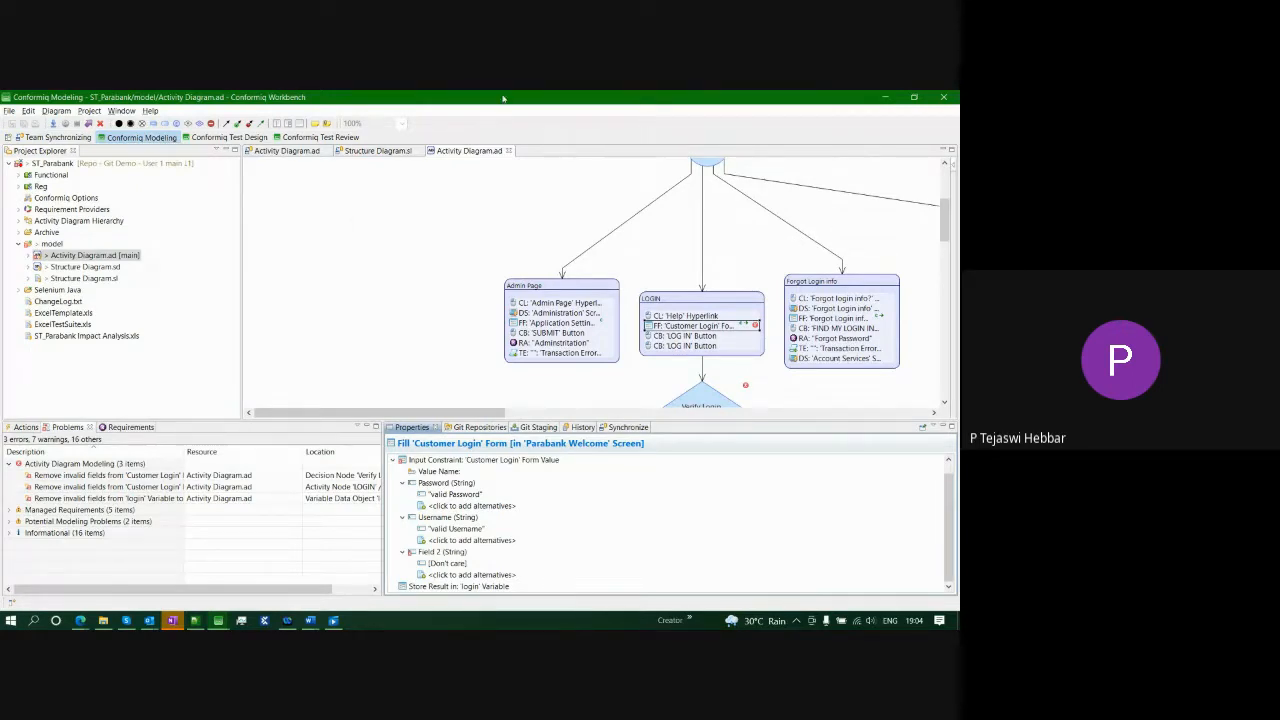
click(58, 137)
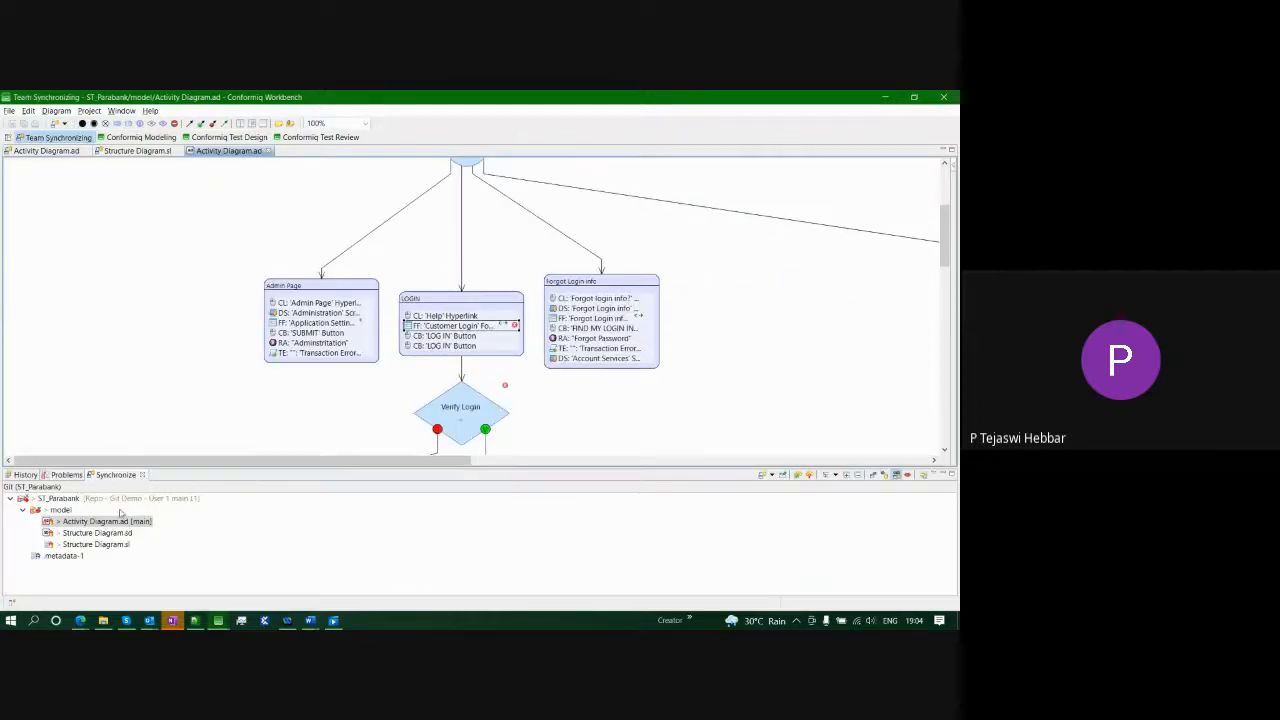
double_click(114, 521)
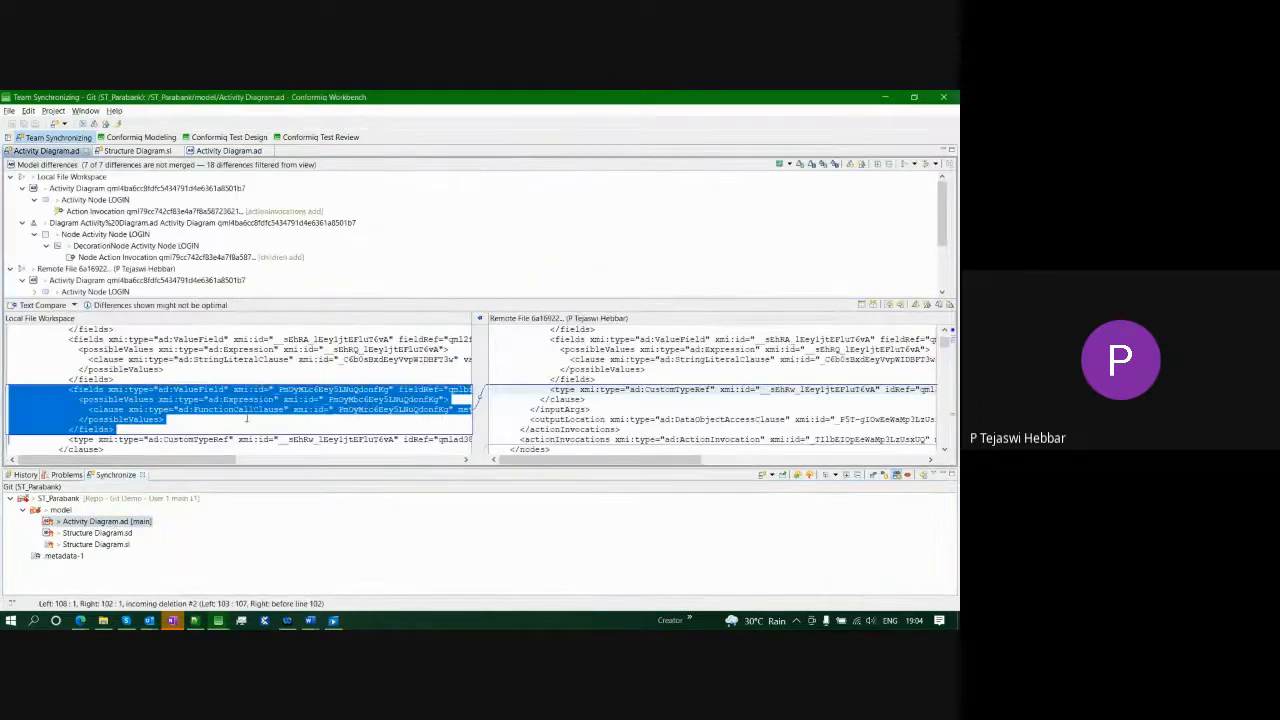
- Step through all seven text differences from the file start, then view Activity Diagram.ad in Conformiq Modeling
scroll(300, 395, down, 1)
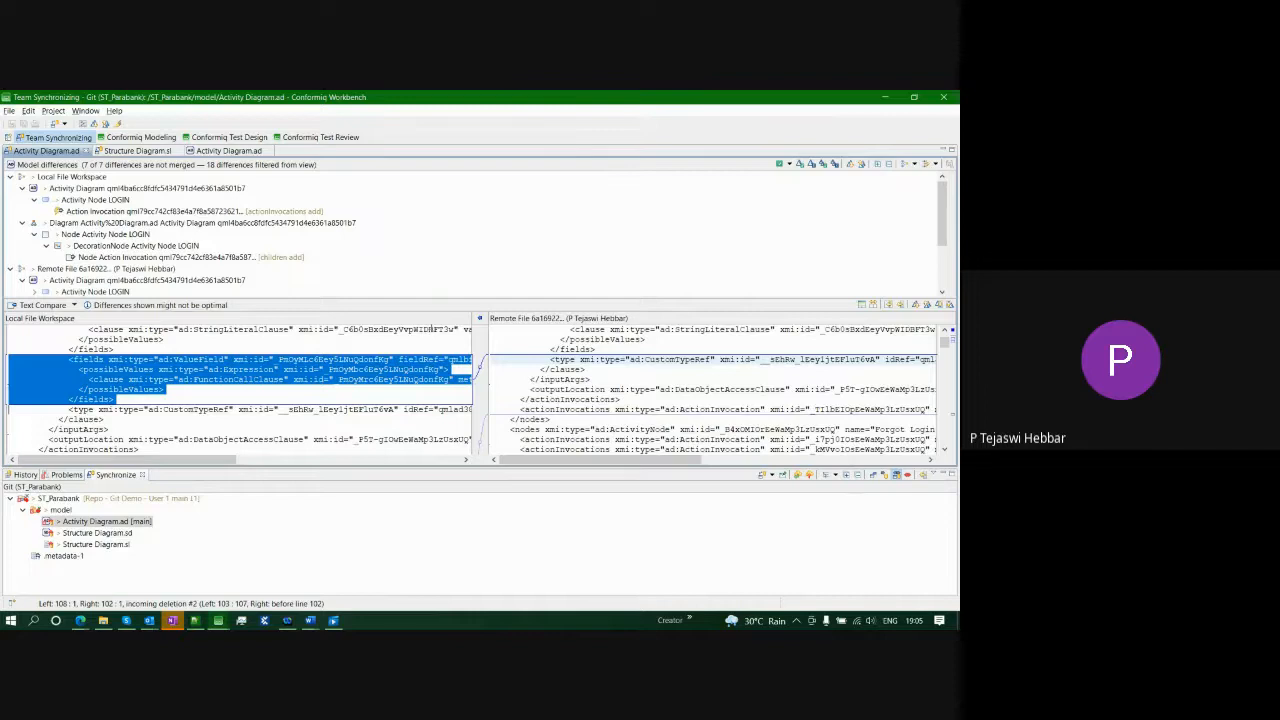
key(ctrl+Home)
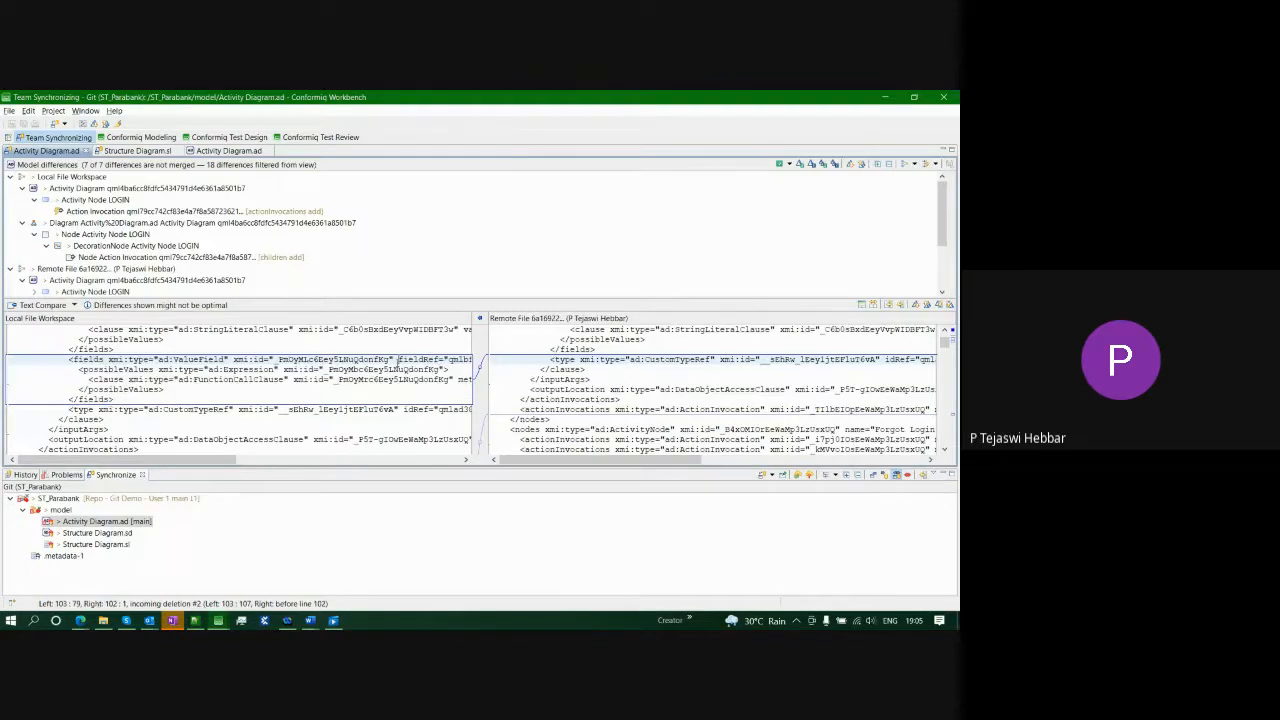
click(914, 305)
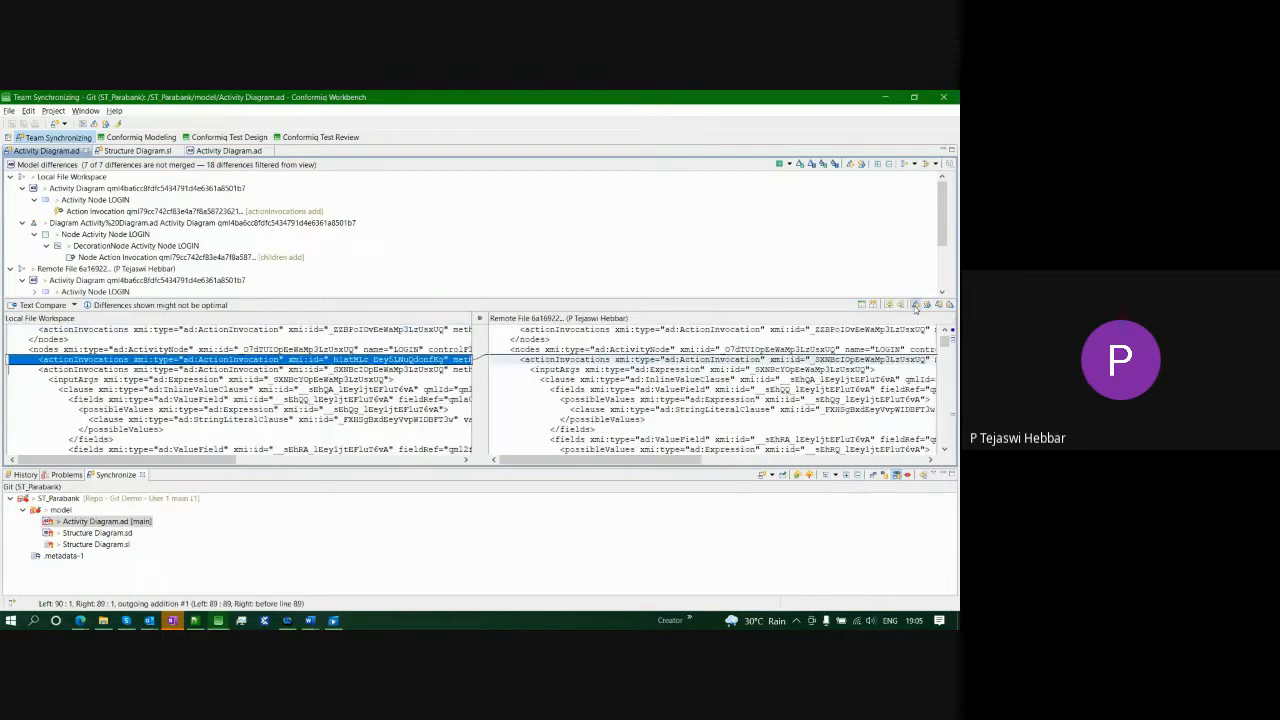
click(914, 305)
click(915, 306)
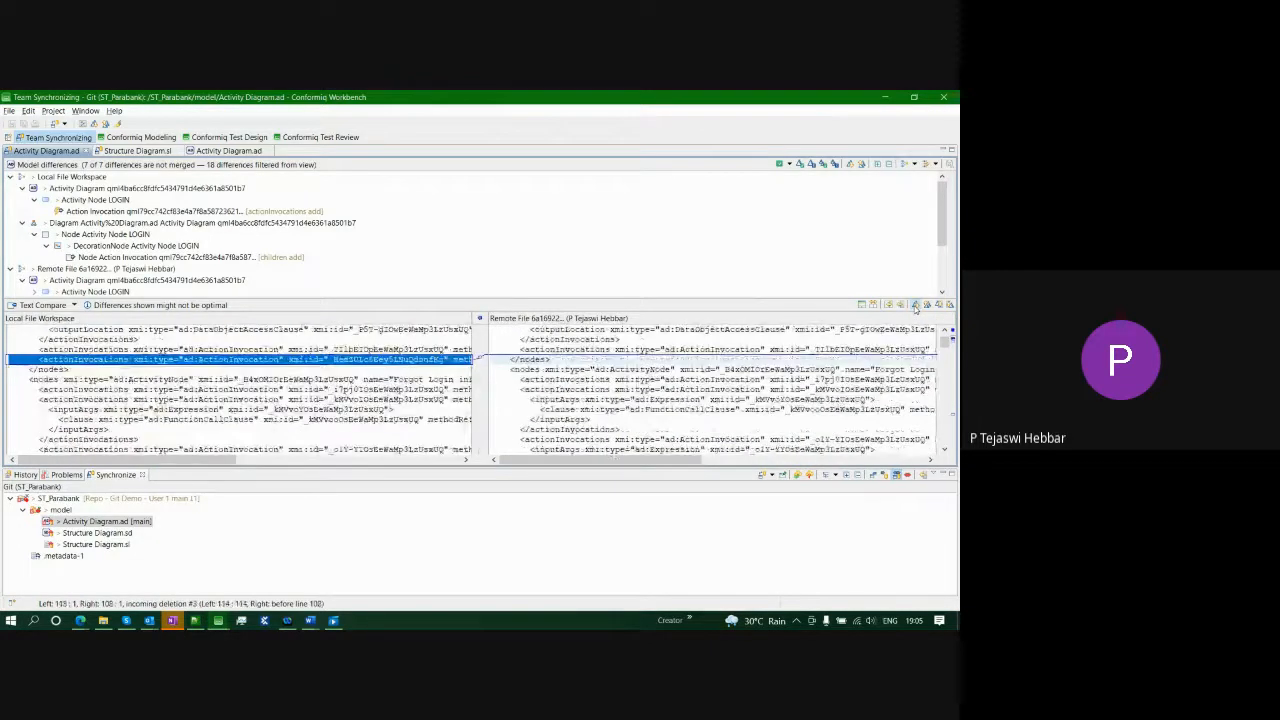
click(915, 306)
click(915, 306)
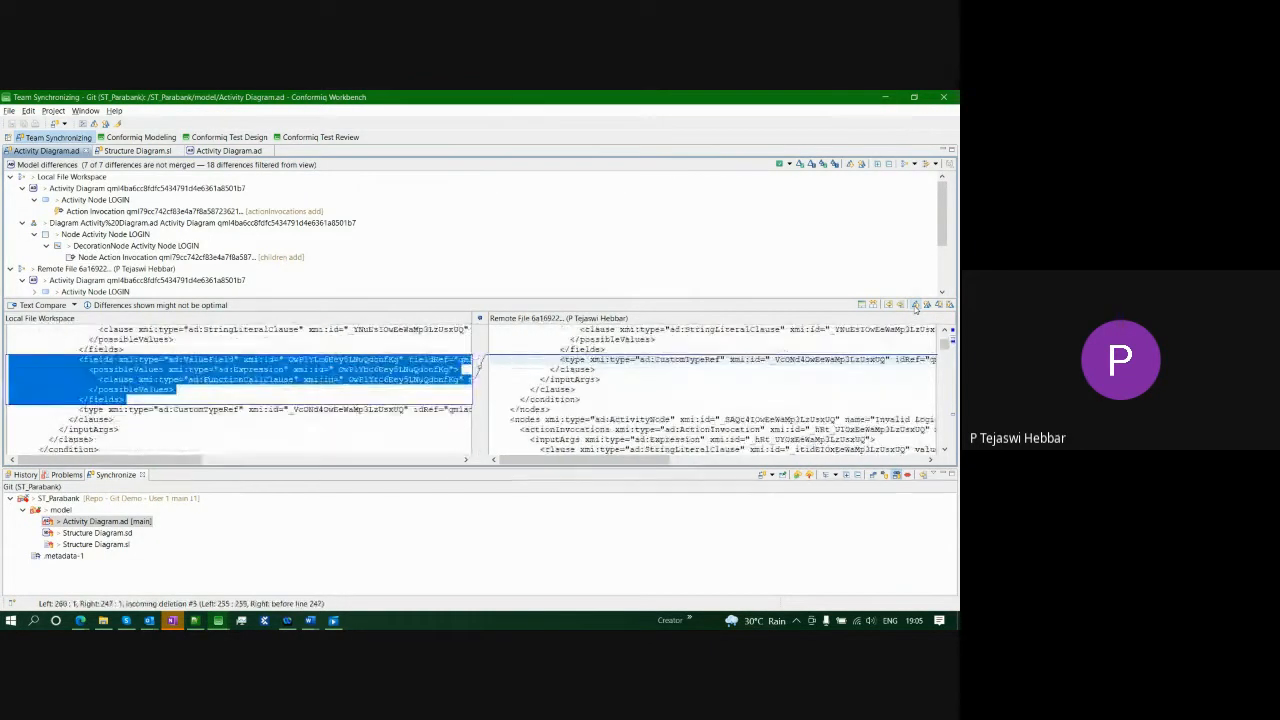
click(915, 306)
click(915, 306)
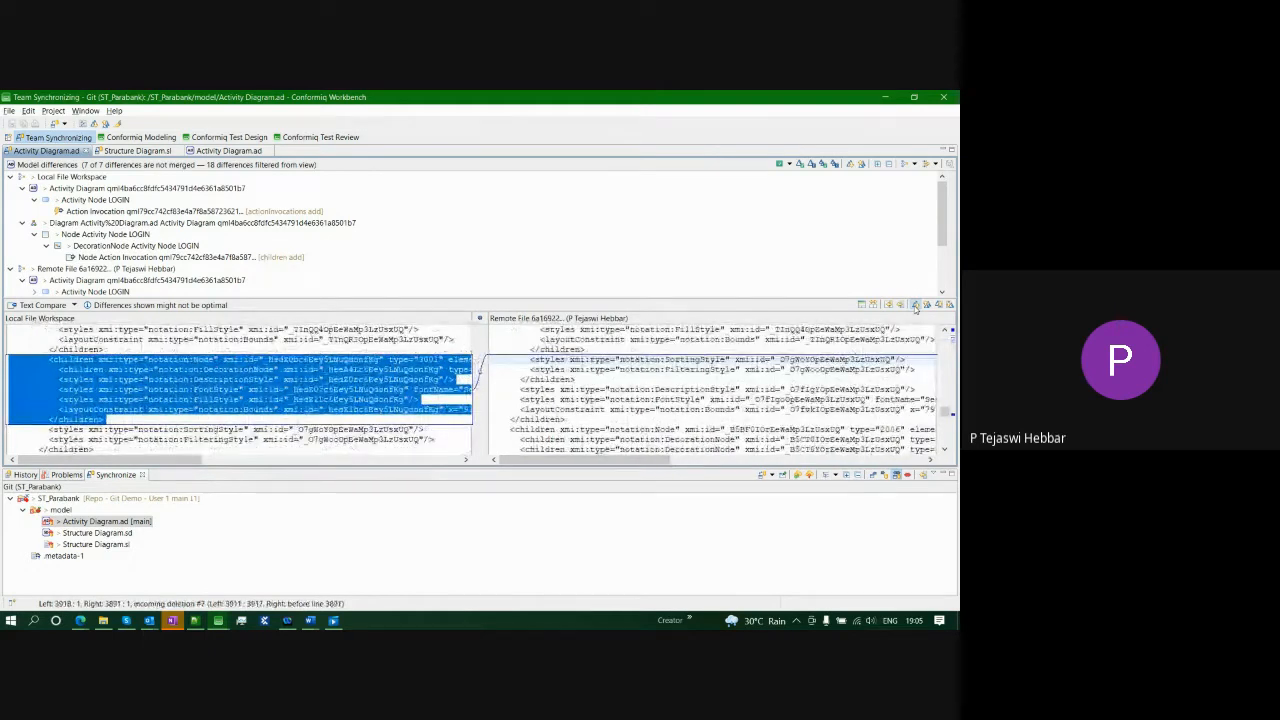
click(915, 306)
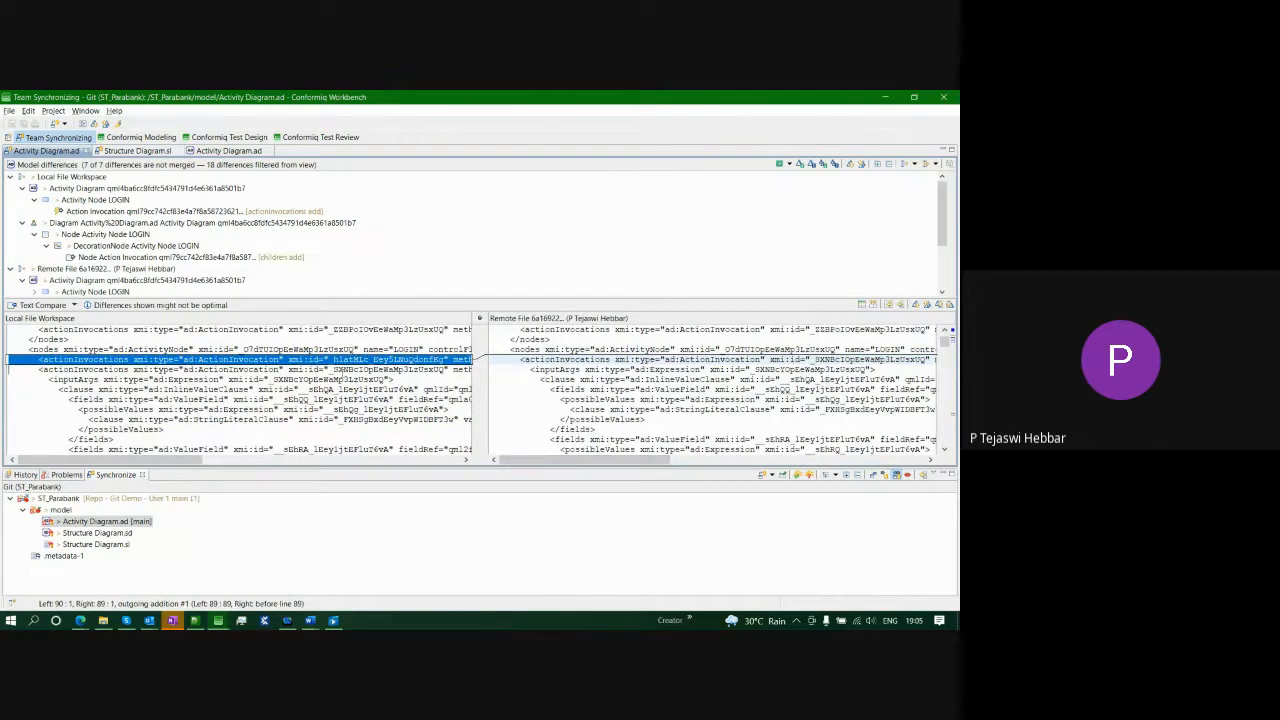
click(139, 137)
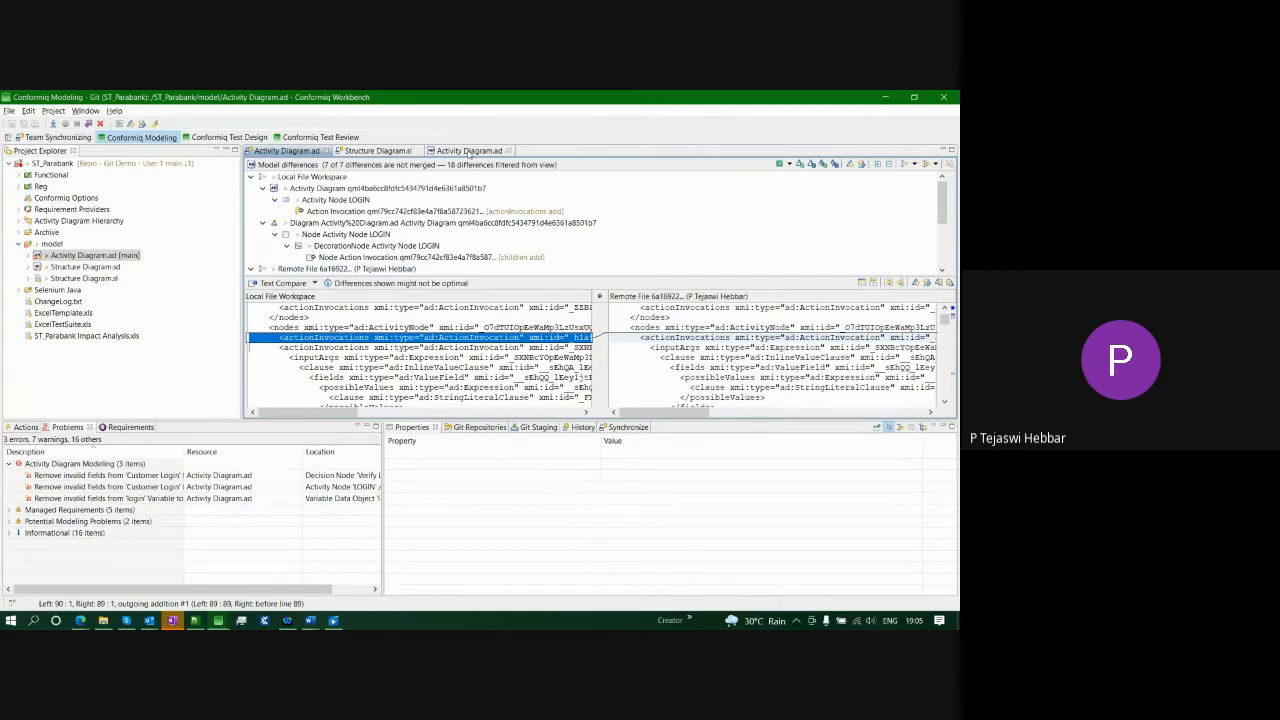
click(469, 151)
- Apply the Remove Invalid Field quick fix to all three activity diagram errors
click(140, 475)
shift+click(140, 498)
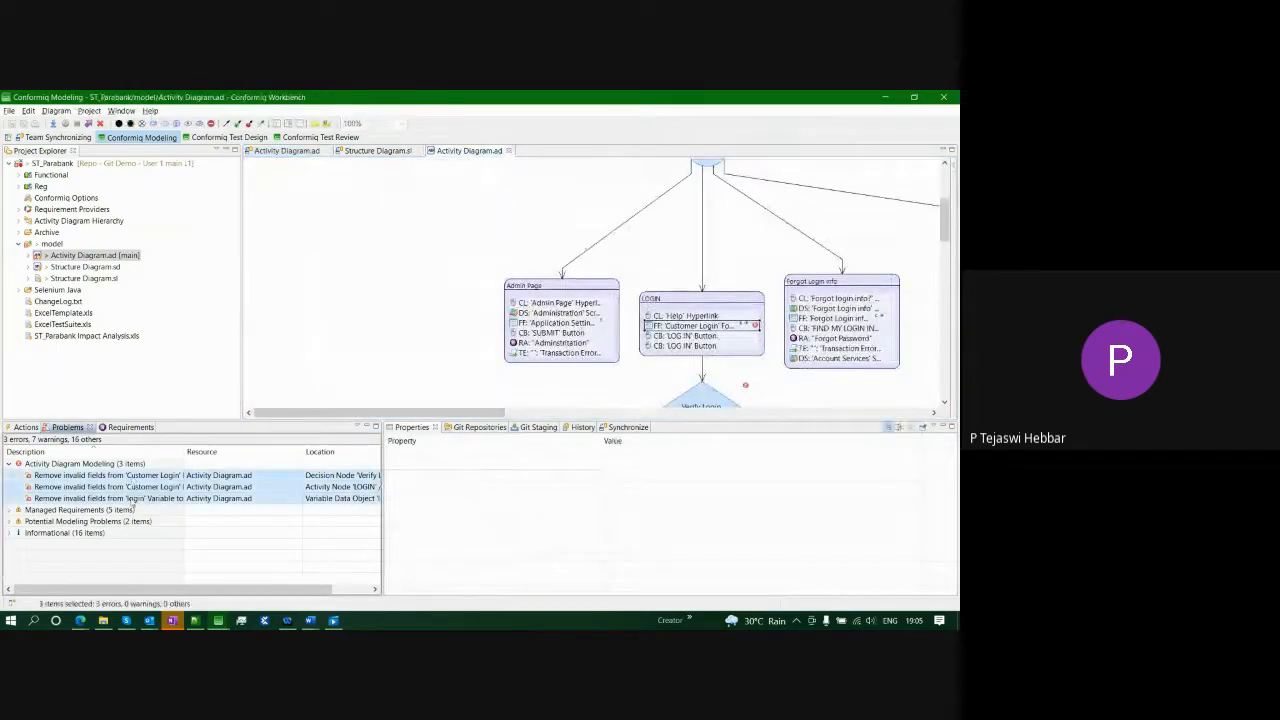
right_click(140, 492)
click(172, 540)
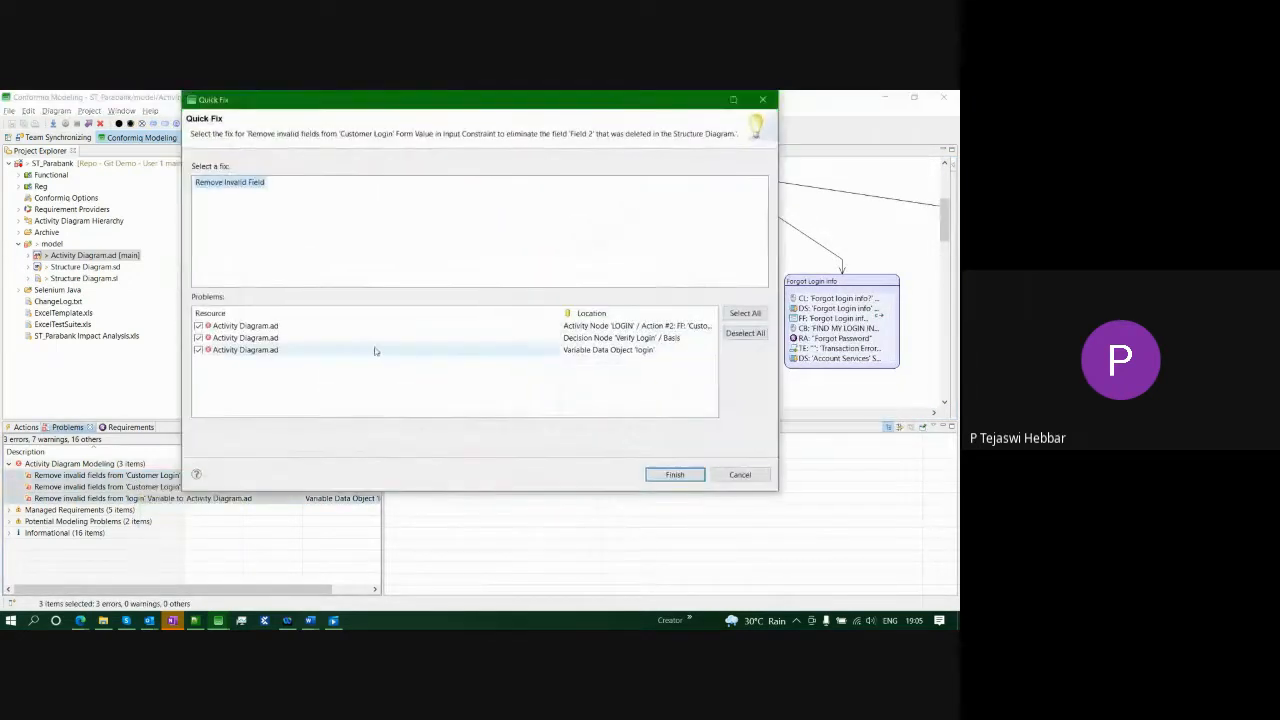
click(665, 476)
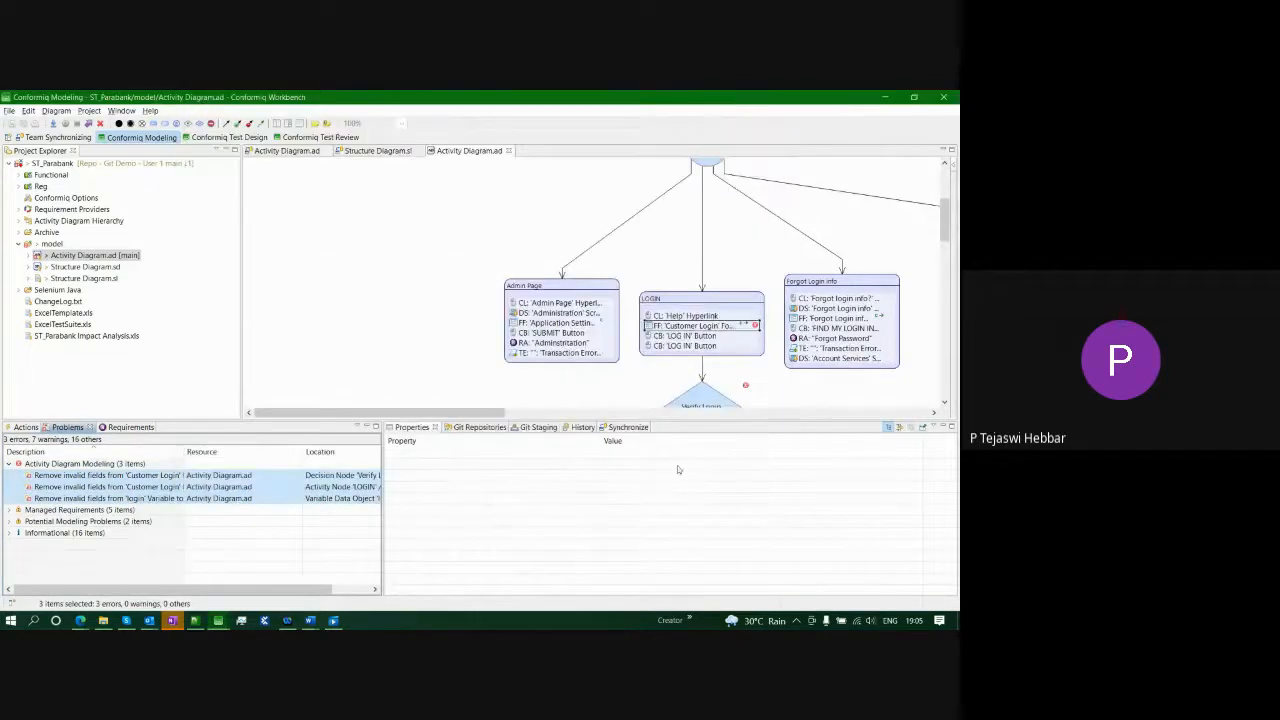
- Remove Field 2 from the LOGIN node's Customer Login form constraint
click(176, 487)
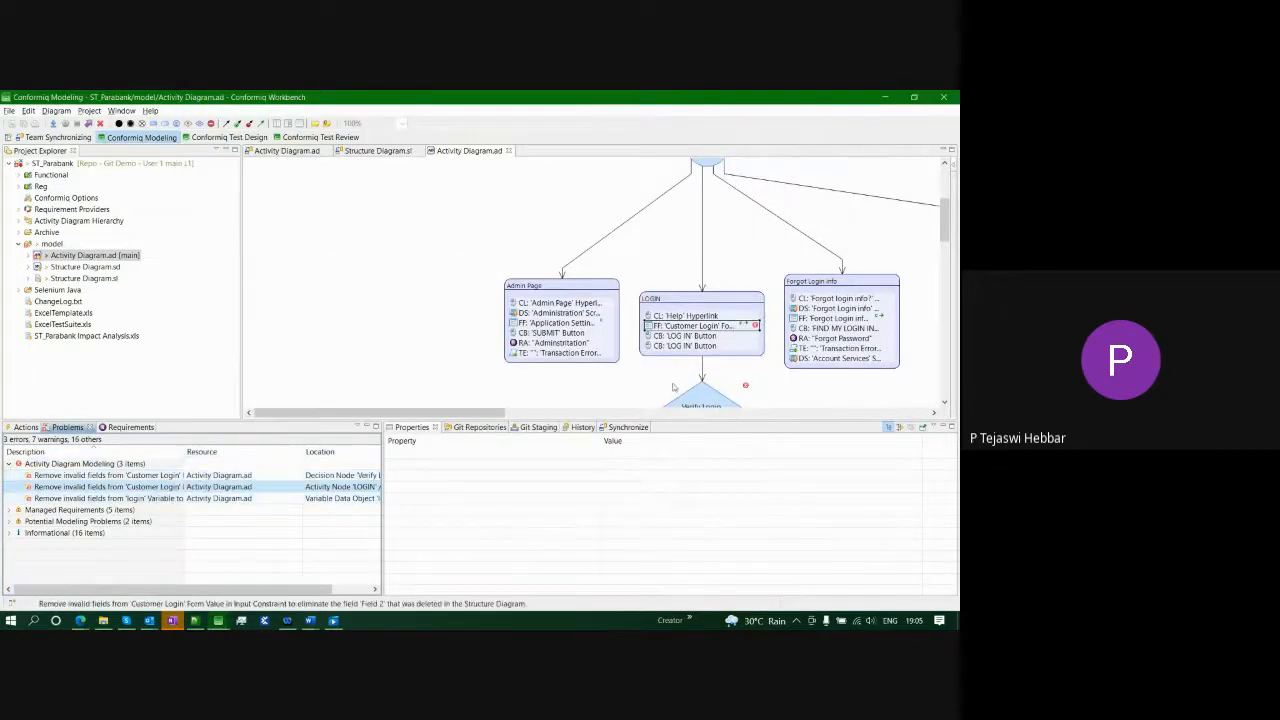
click(722, 330)
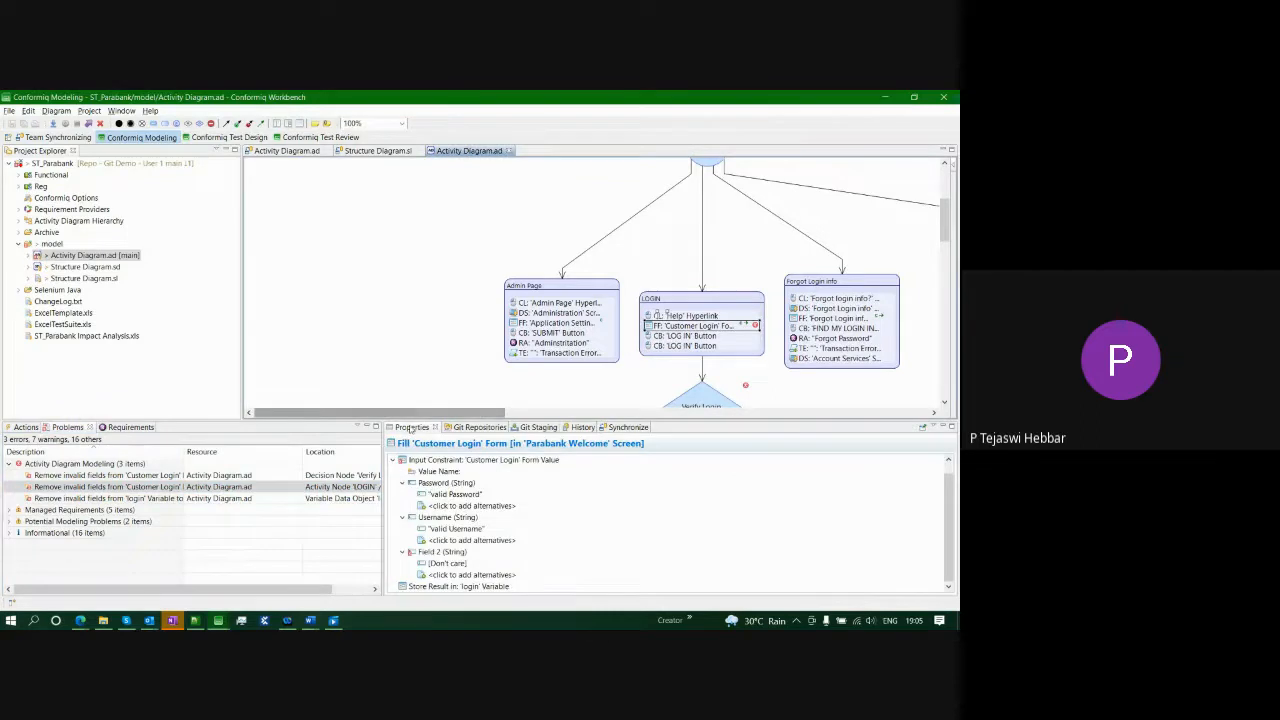
right_click(435, 553)
click(482, 558)
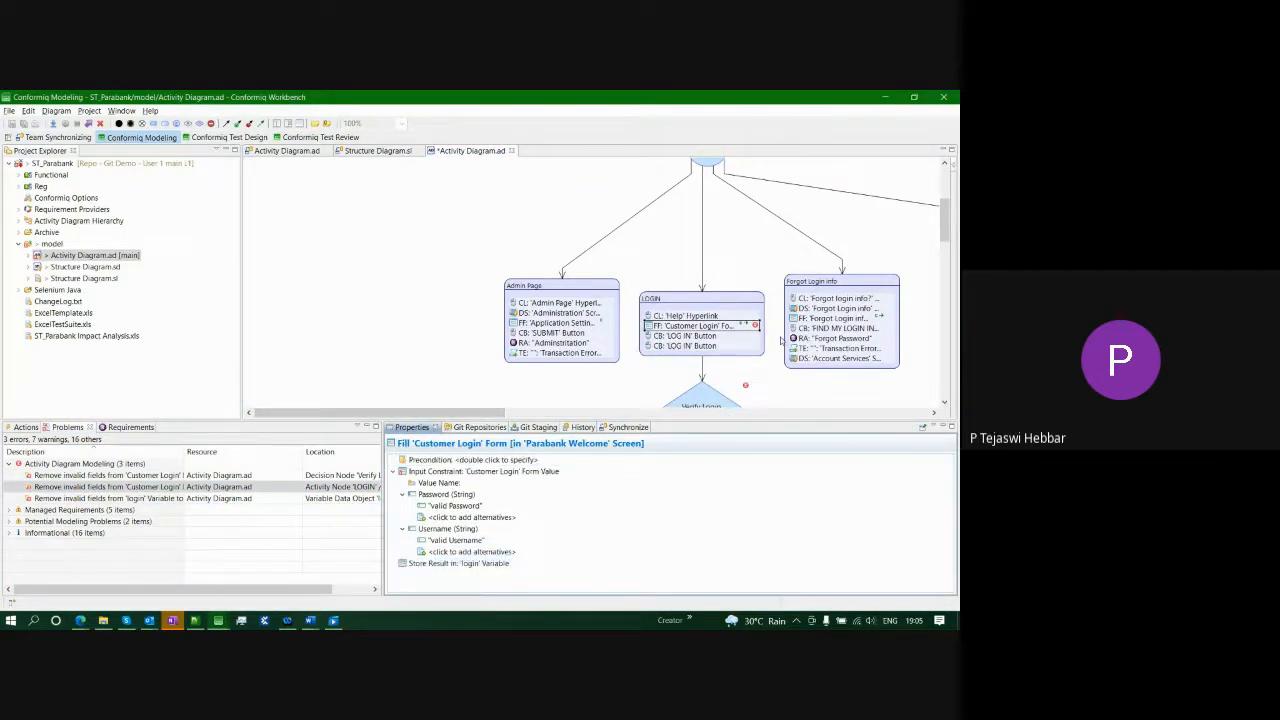
- Remove Field 2 from the Verify Login decision node's condition
click(710, 397)
right_click(746, 346)
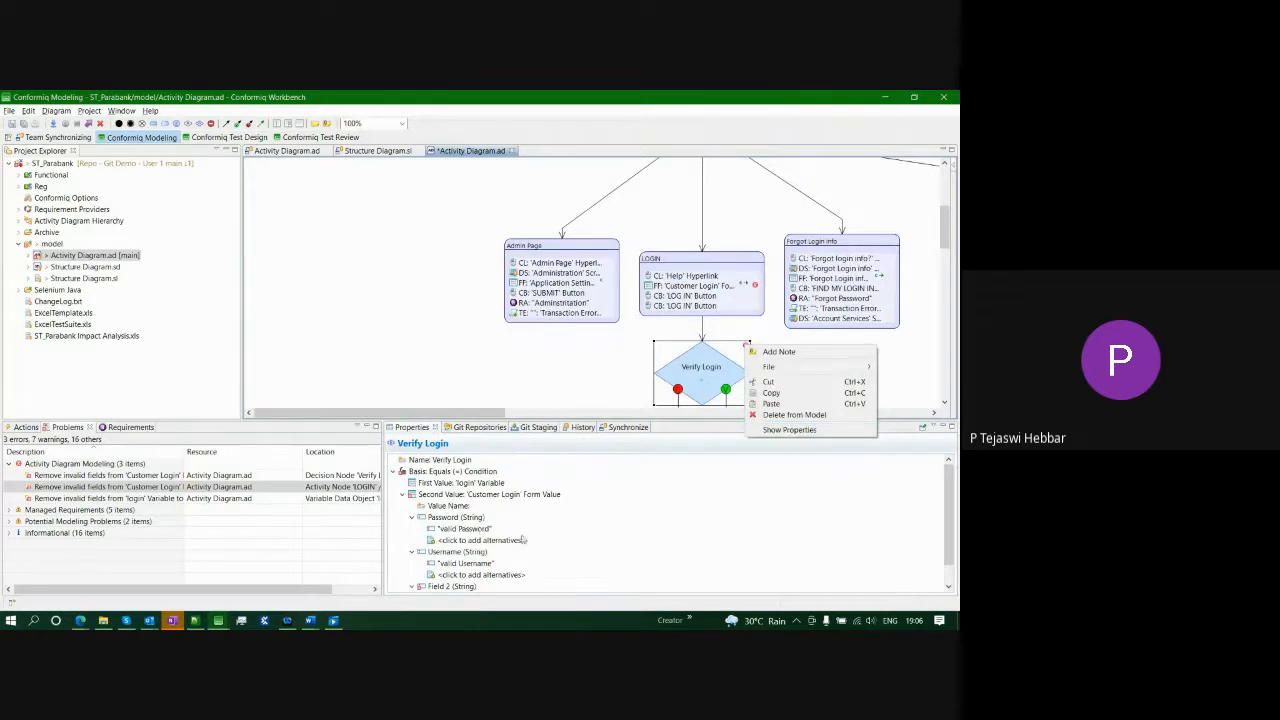
click(456, 587)
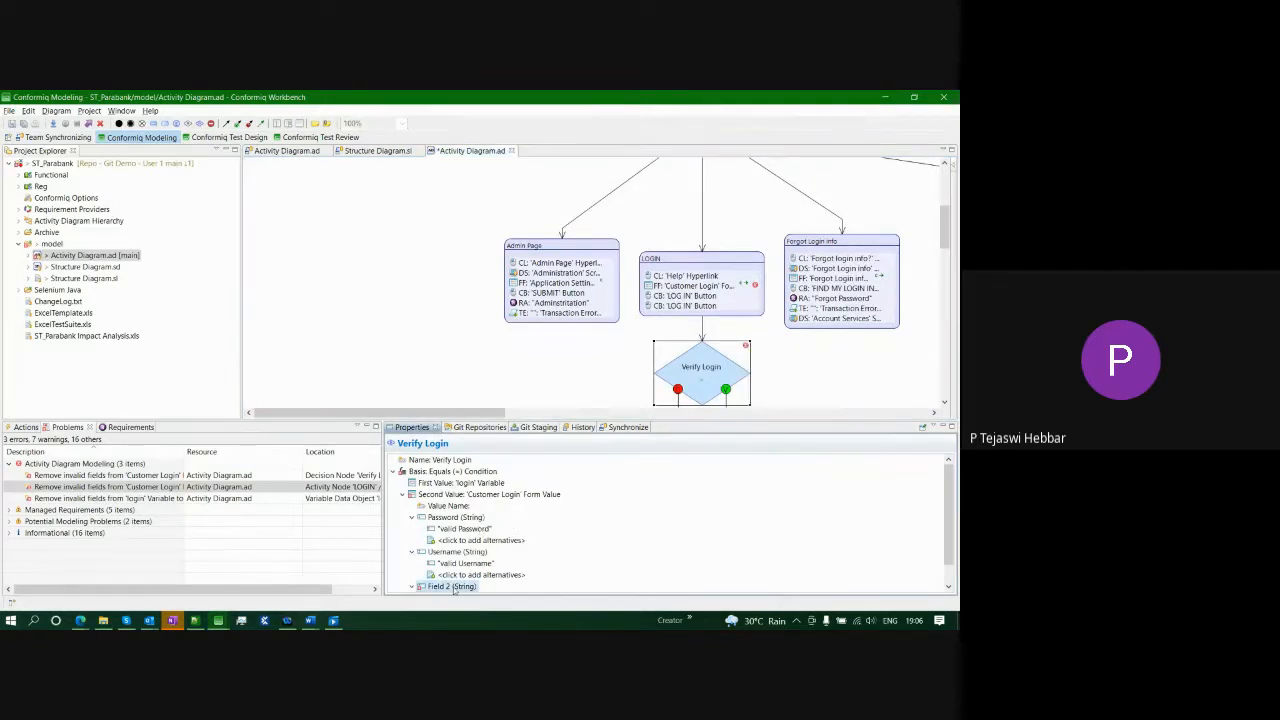
right_click(456, 587)
click(495, 542)
- Remove the invalid fields from the login variable box
scroll(939, 301, up, 5)
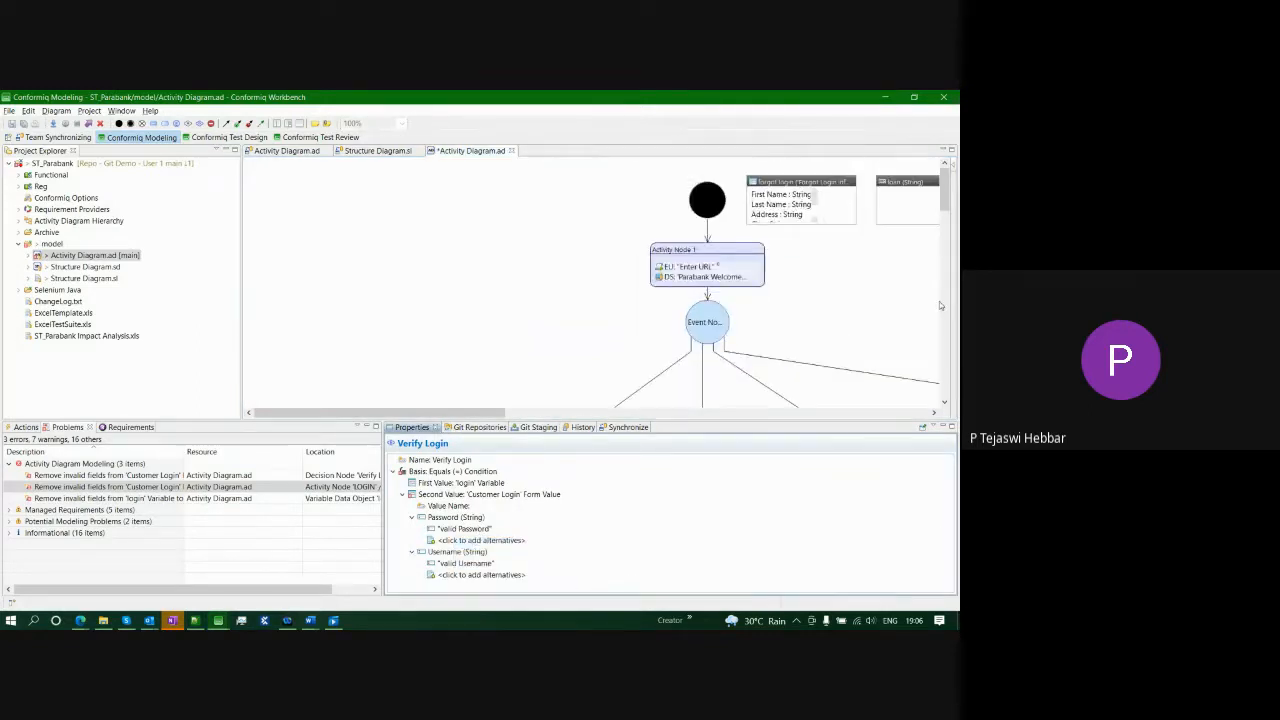
drag(477, 412, 907, 420)
right_click(898, 192)
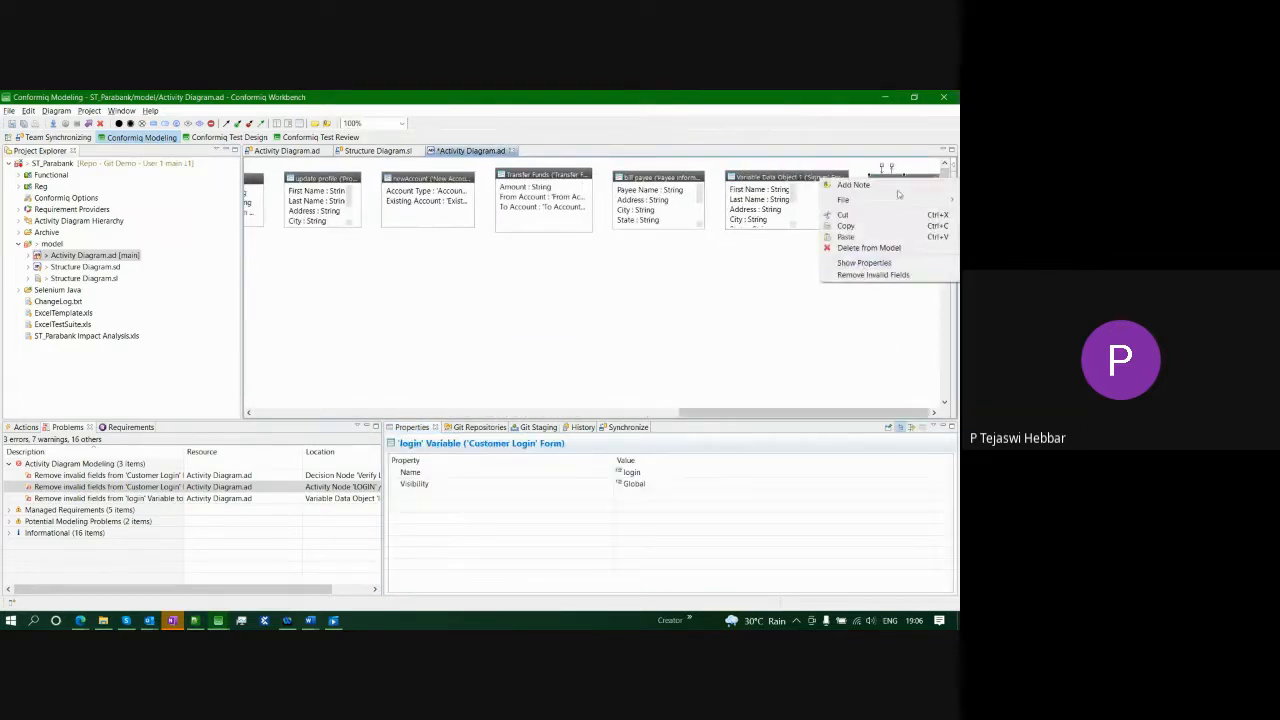
click(866, 275)
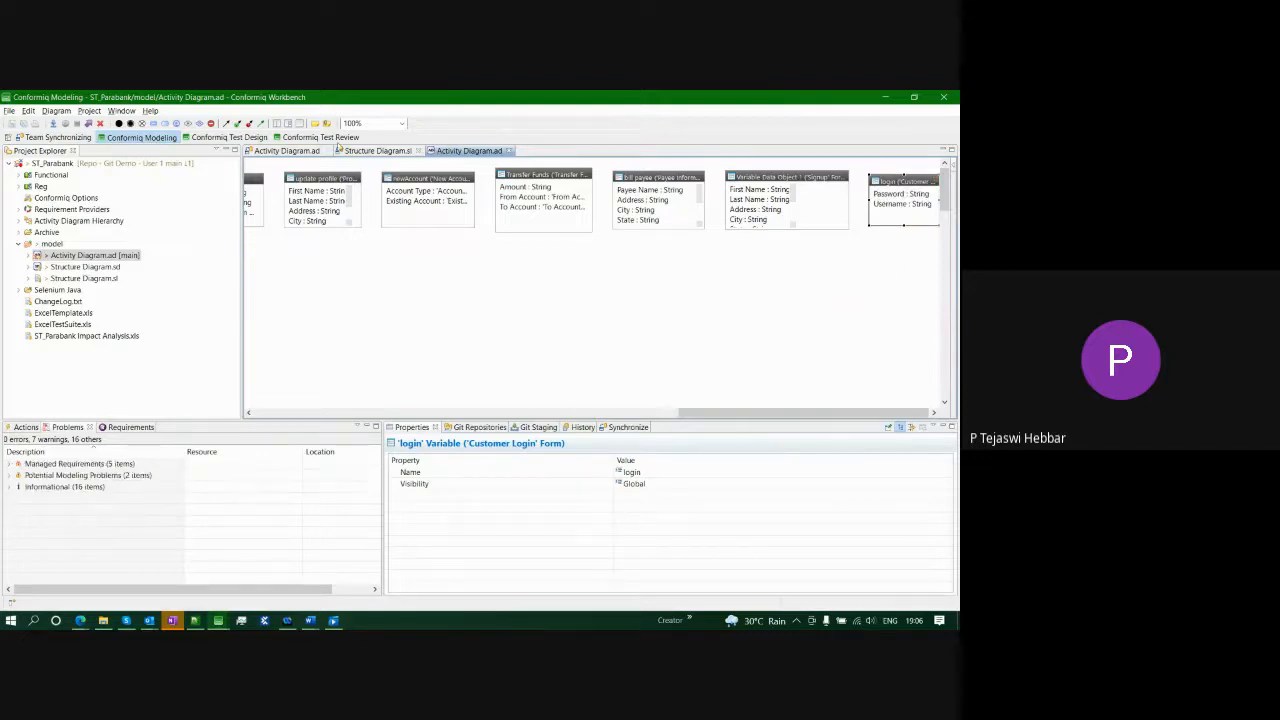
- Back in Team Synchronizing, open Activity Diagram.ad's comparison and expand the locally added node action invocation
click(64, 137)
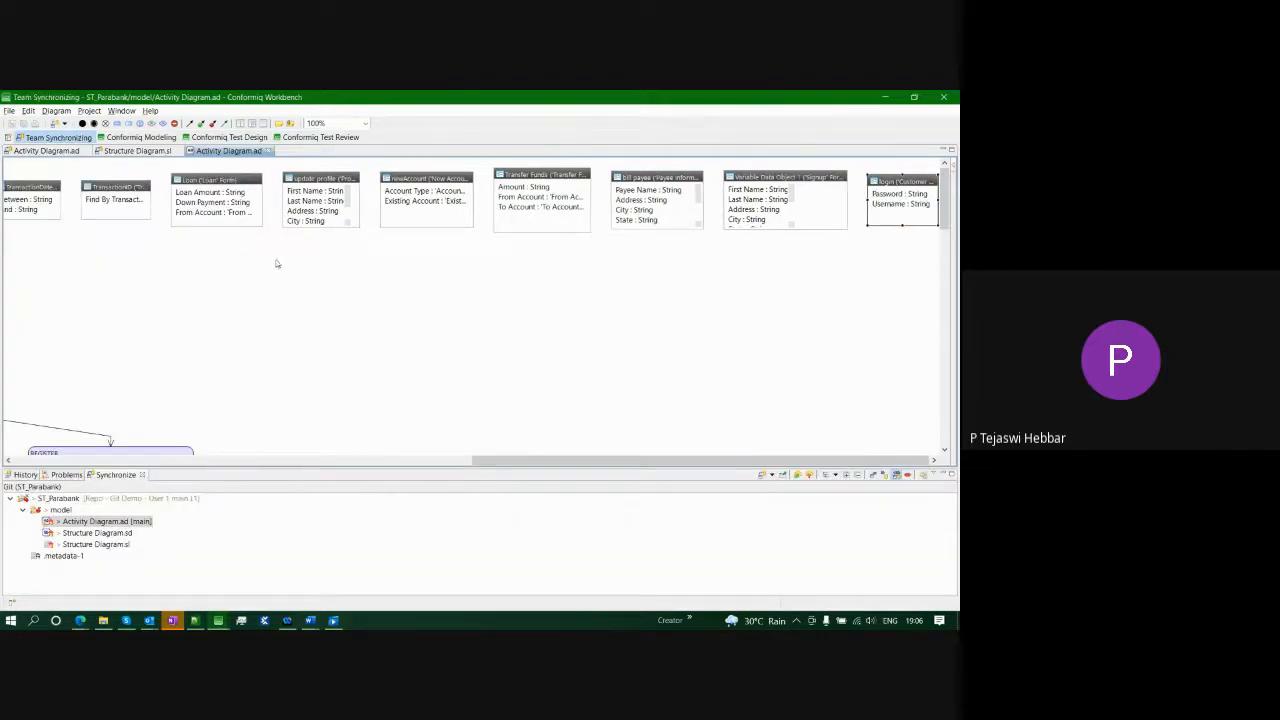
click(100, 521)
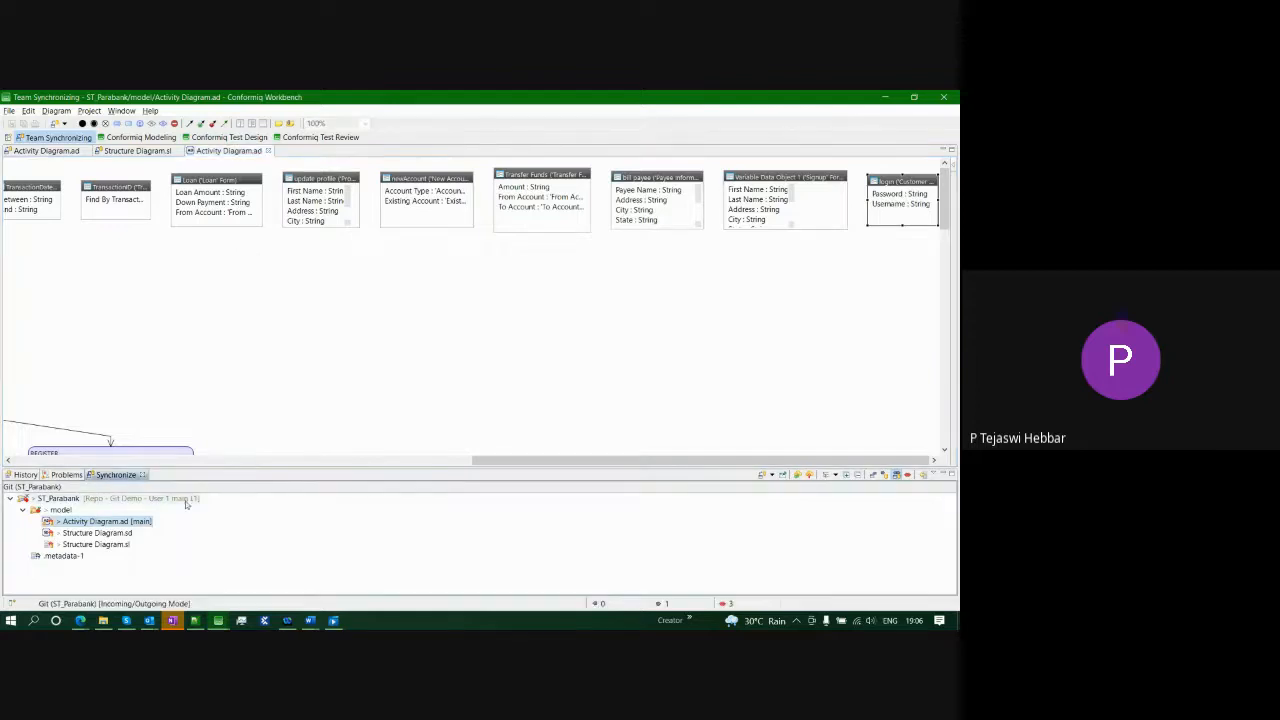
drag(554, 467, 140, 465)
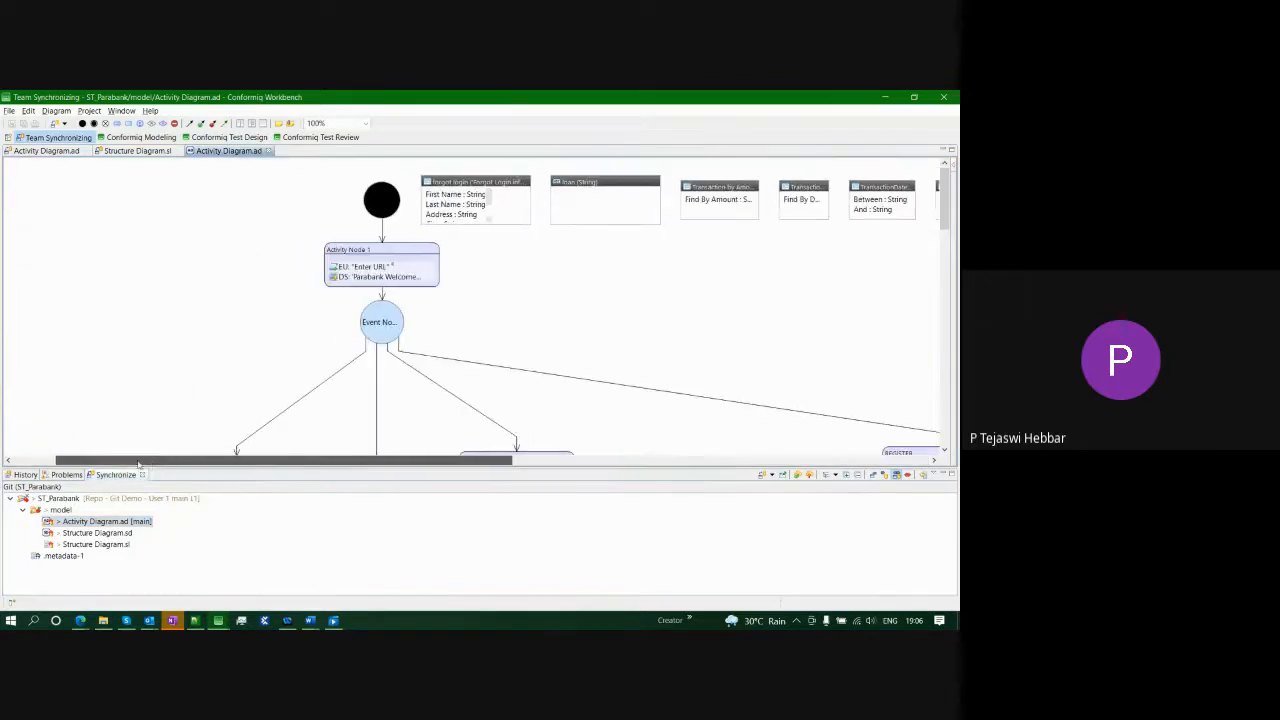
double_click(100, 521)
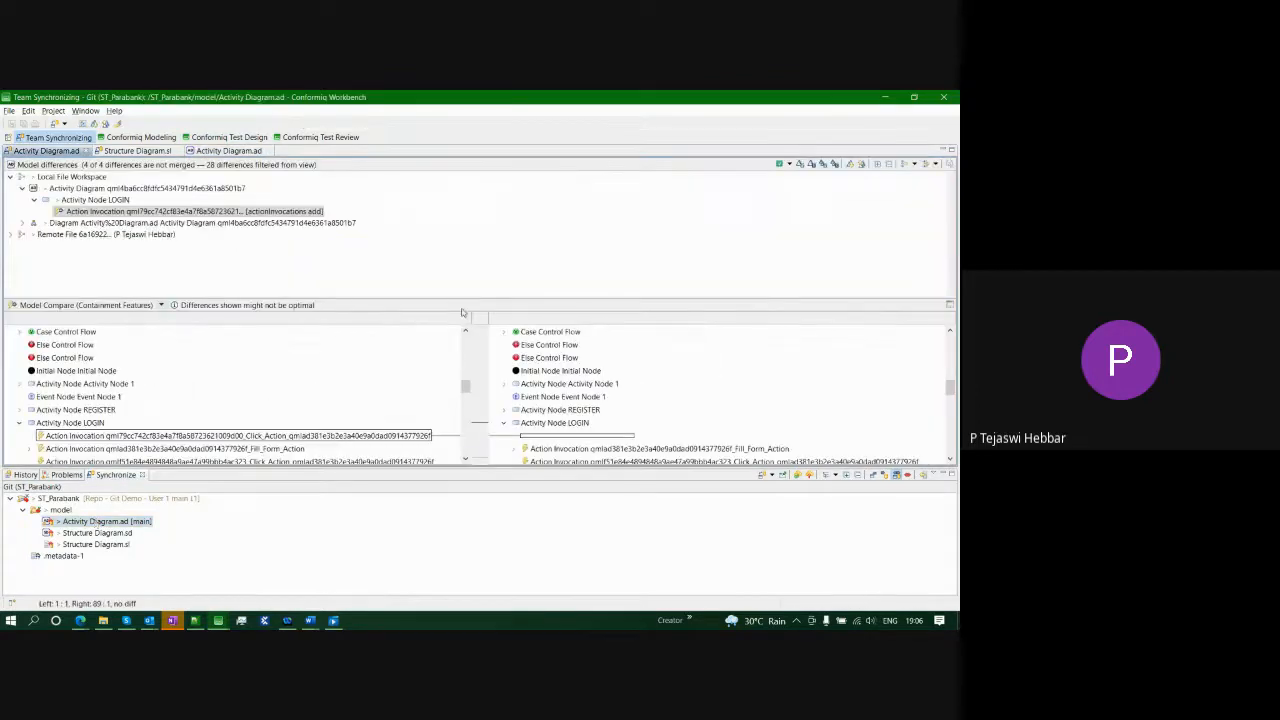
click(22, 223)
click(34, 234)
click(46, 245)
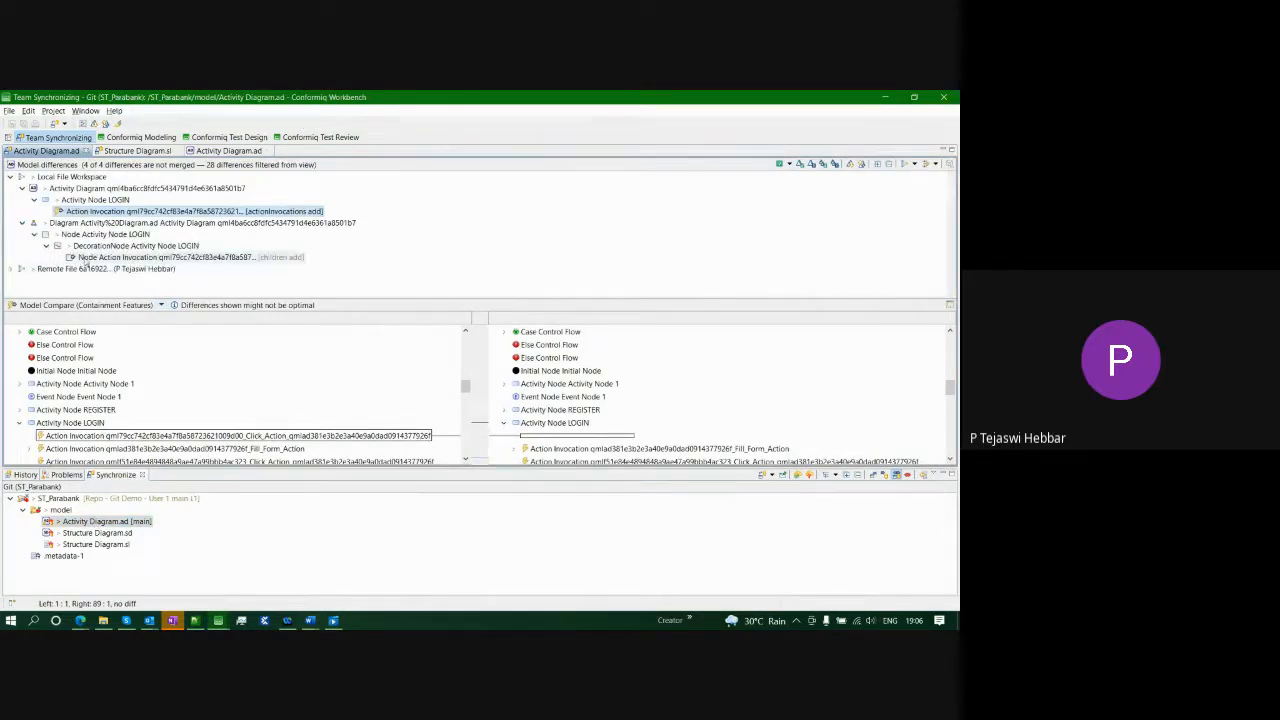
- Expand the remote file's LOGIN tree and inspect the remotely deleted Action Invocation
click(11, 270)
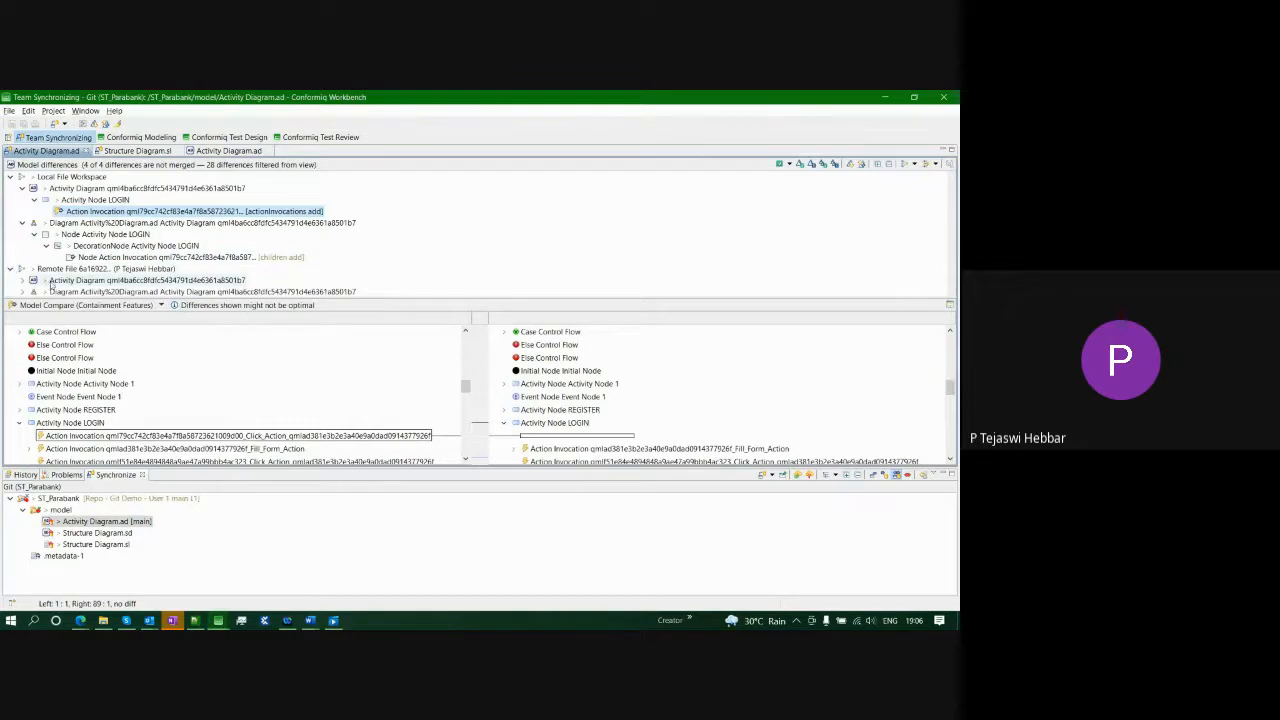
click(22, 281)
scroll(32, 292, down, 1)
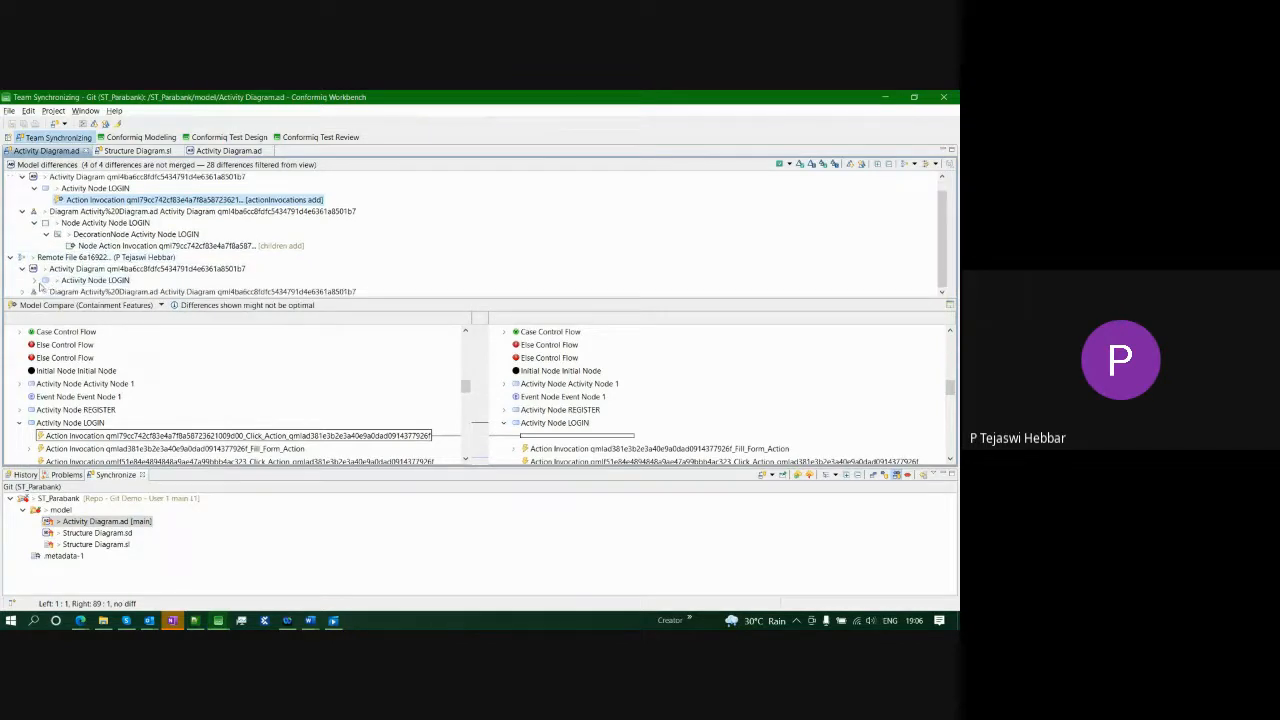
click(35, 281)
scroll(37, 290, down, 1)
click(23, 292)
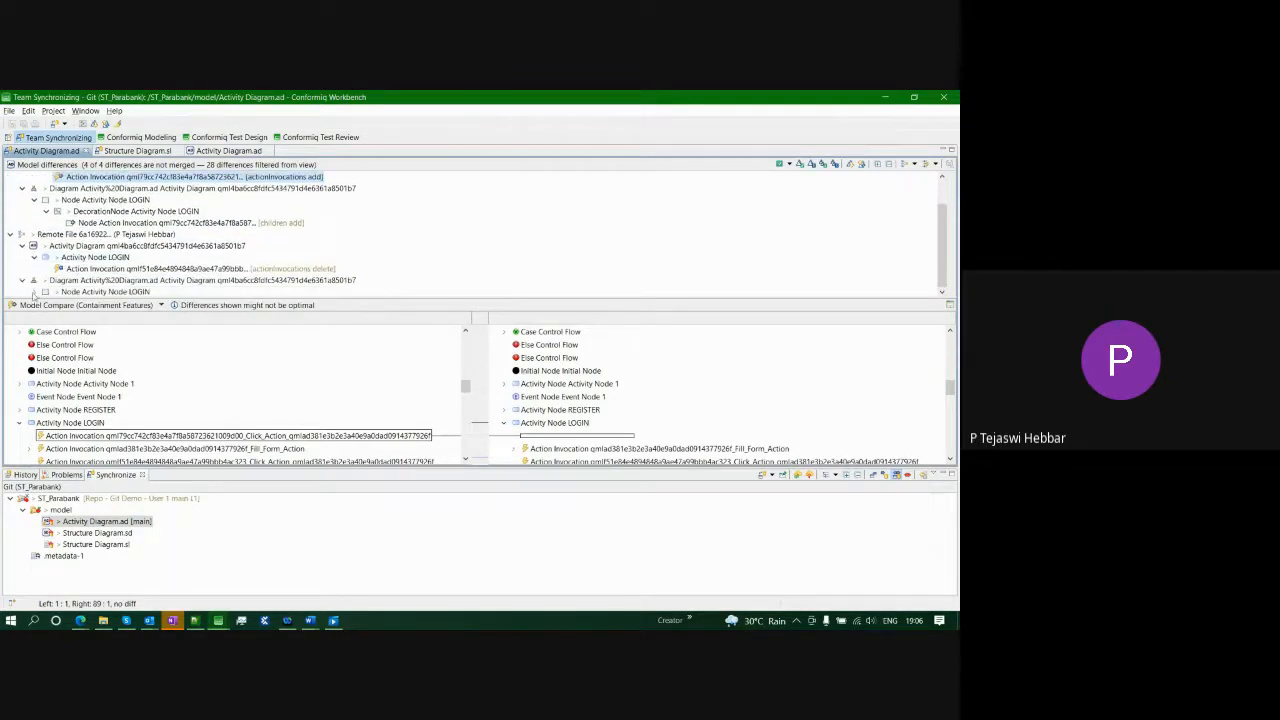
click(35, 292)
scroll(37, 292, down, 1)
click(45, 280)
click(160, 291)
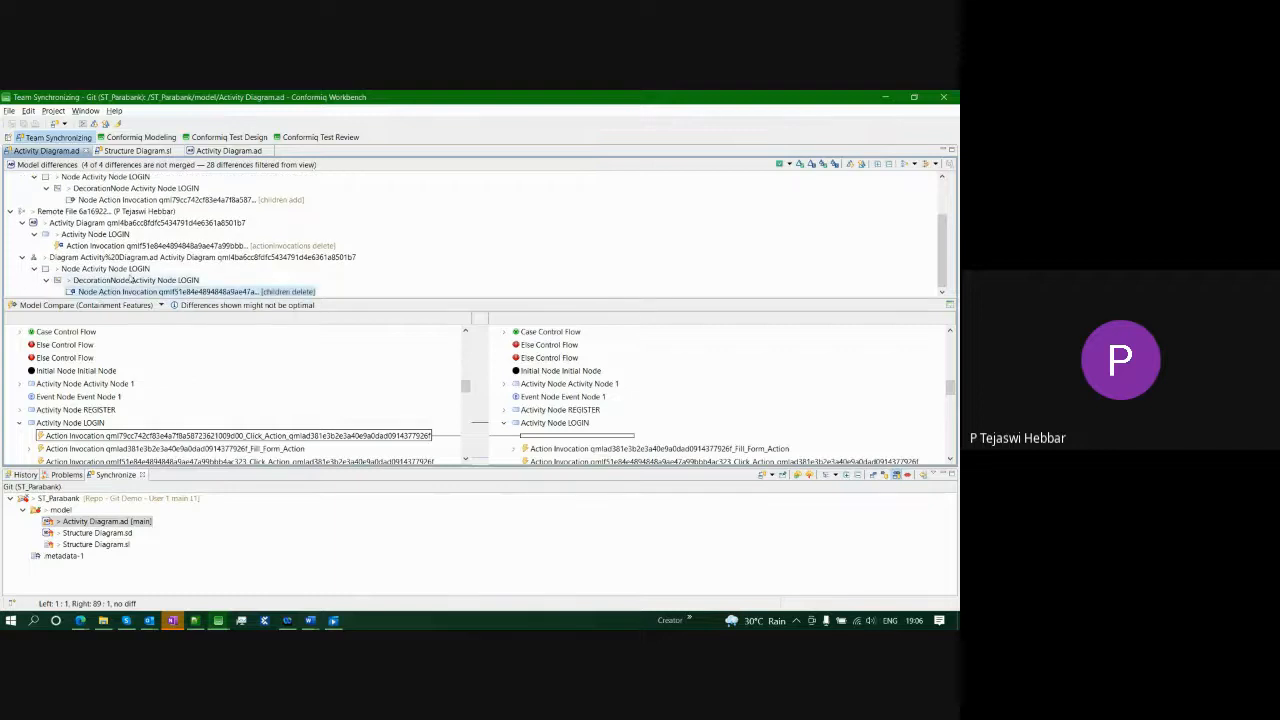
click(60, 246)
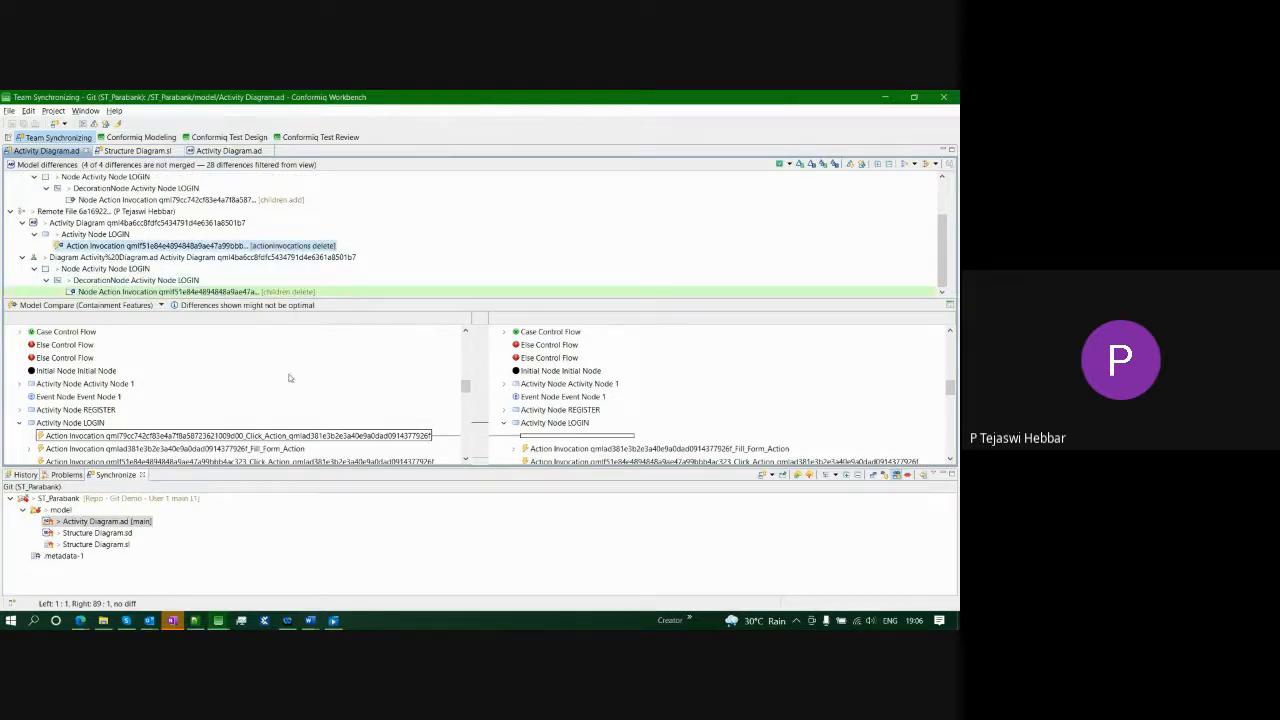
click(160, 305)
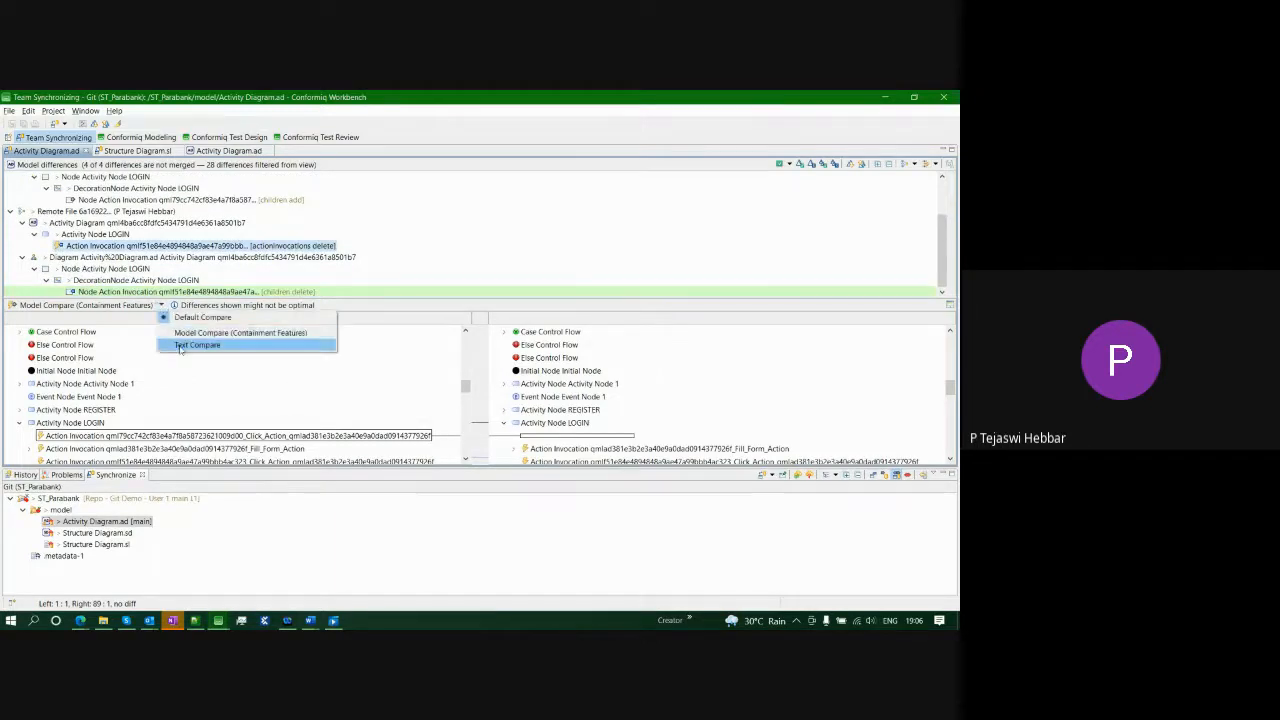
- Switch to Text Compare and step from incoming deletion #2 to the LOGIN block's outgoing addition #3
click(340, 344)
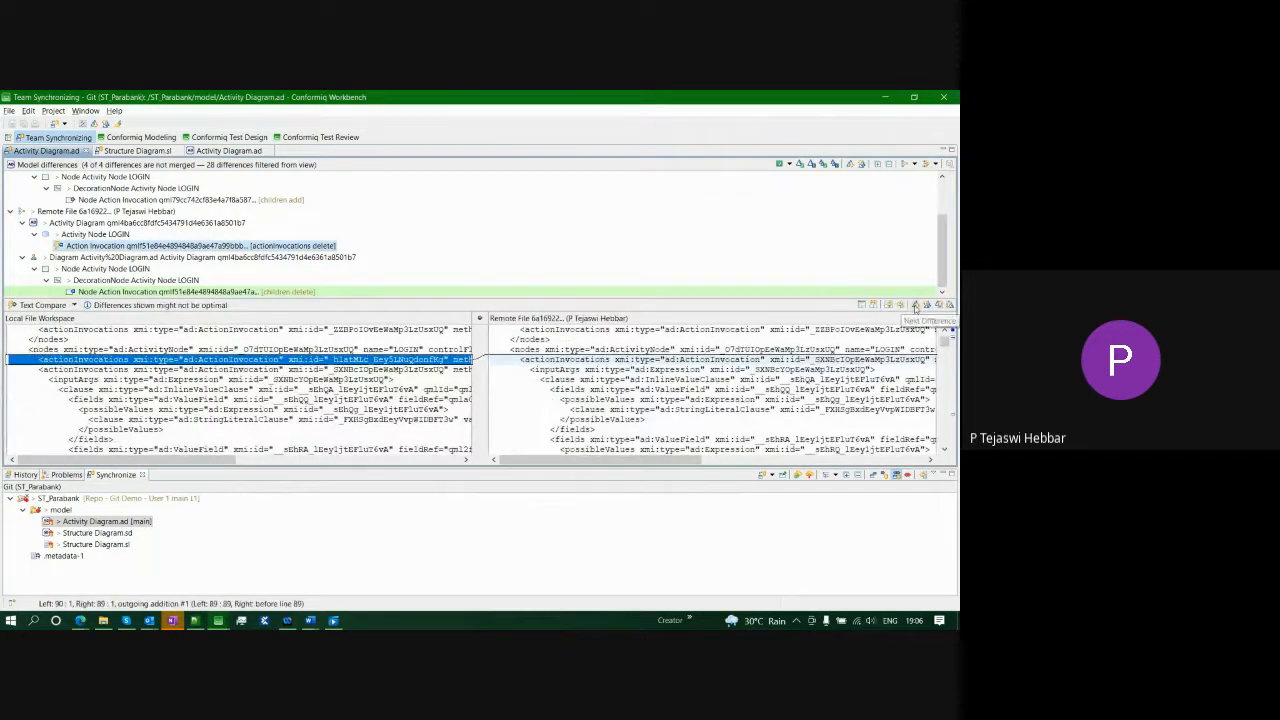
click(914, 305)
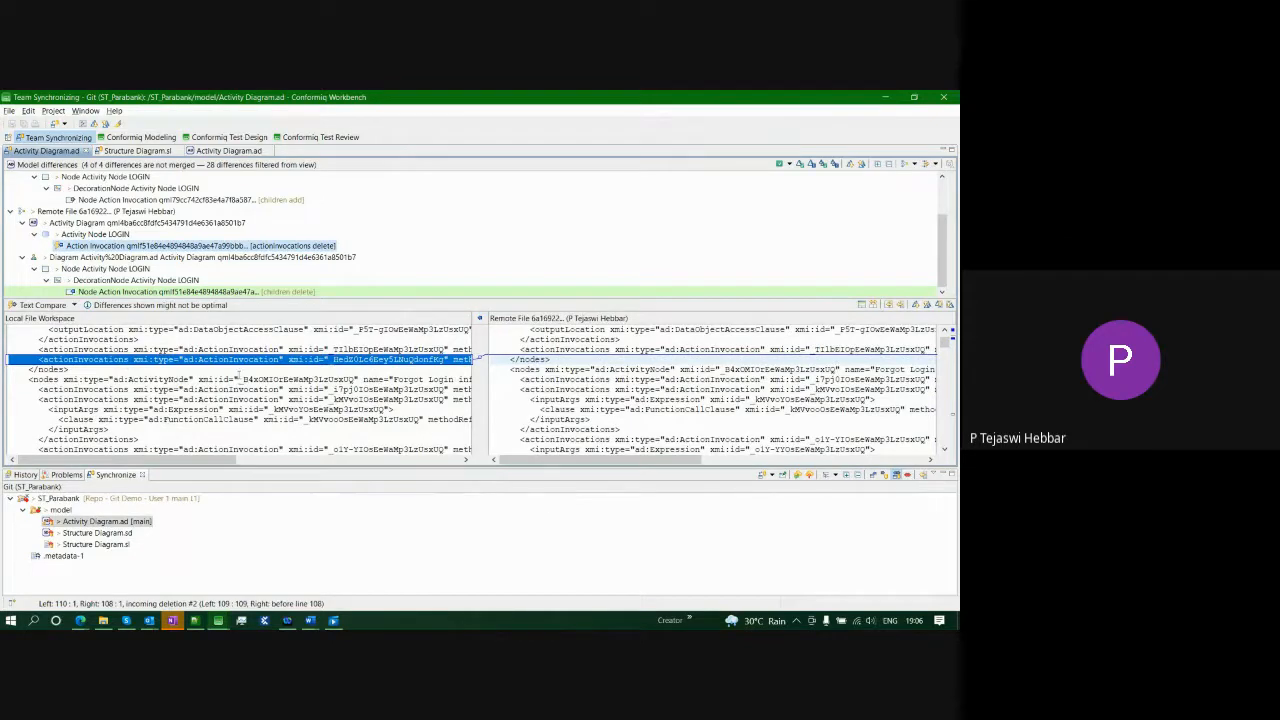
drag(192, 462, 250, 469)
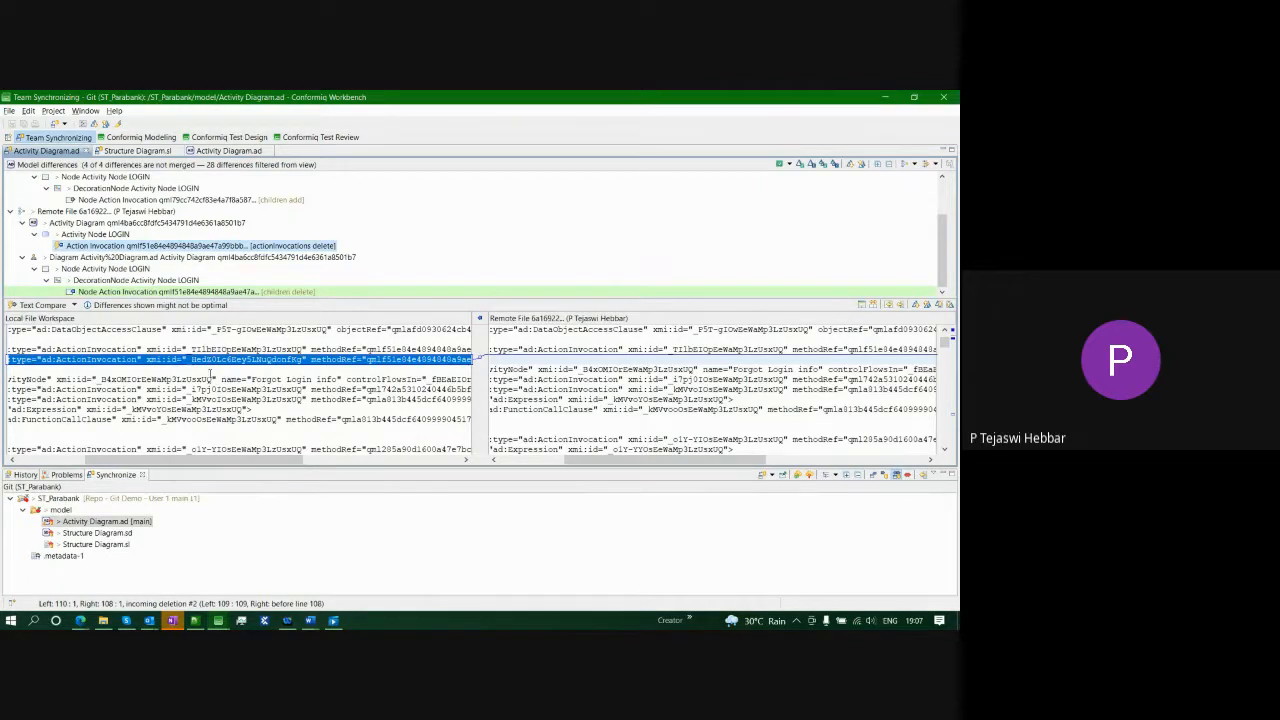
click(901, 305)
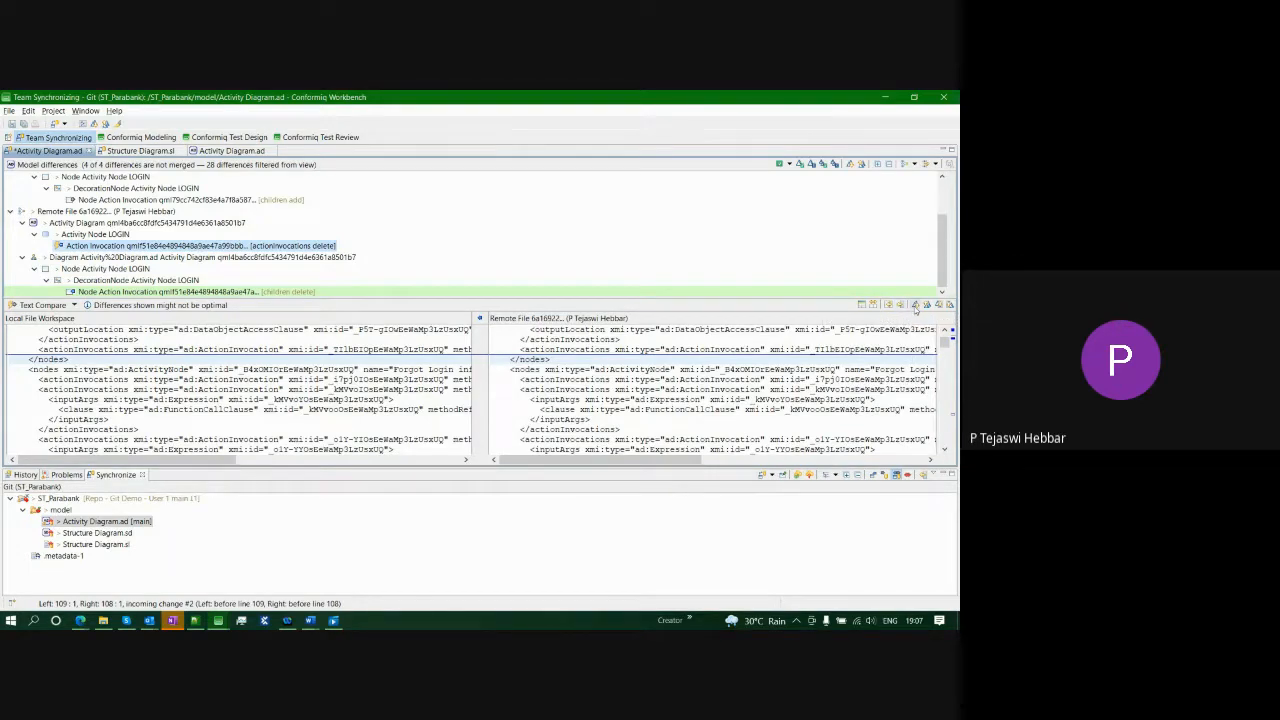
click(914, 305)
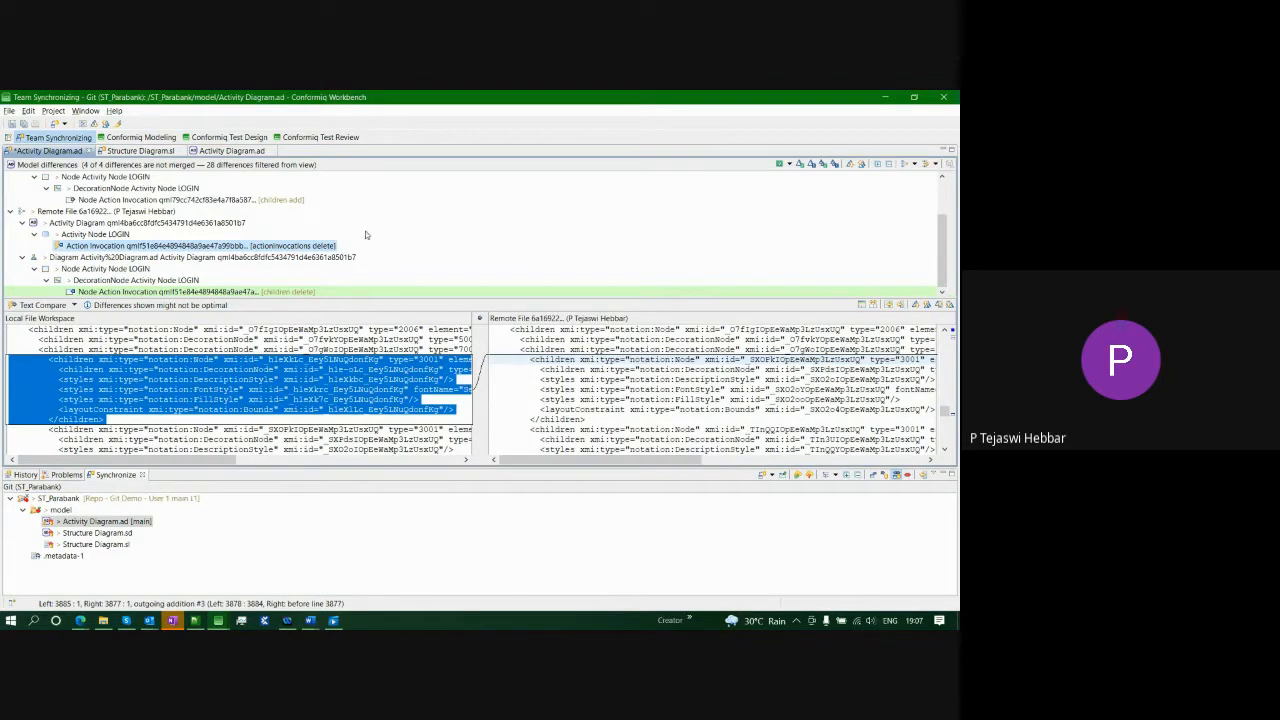
scroll(340, 232, up, 2)
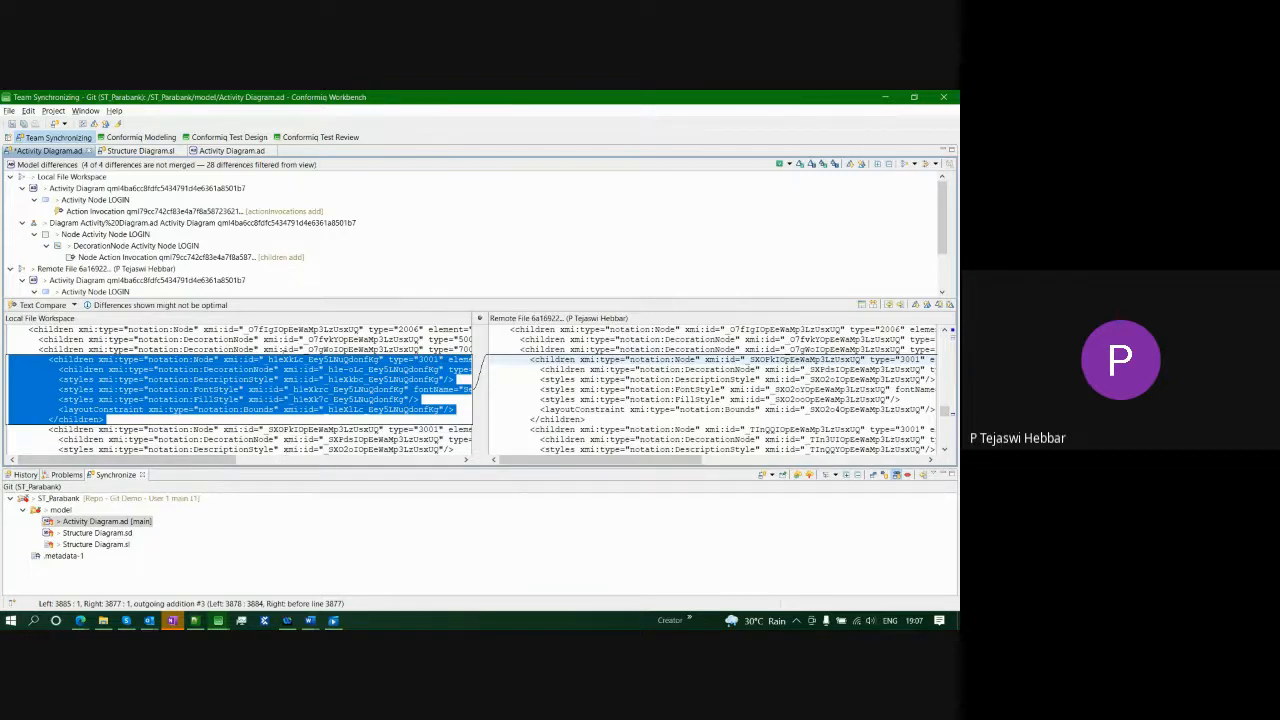
- Step through the remaining incoming deletion and text differences until wrapping back to the first
click(916, 305)
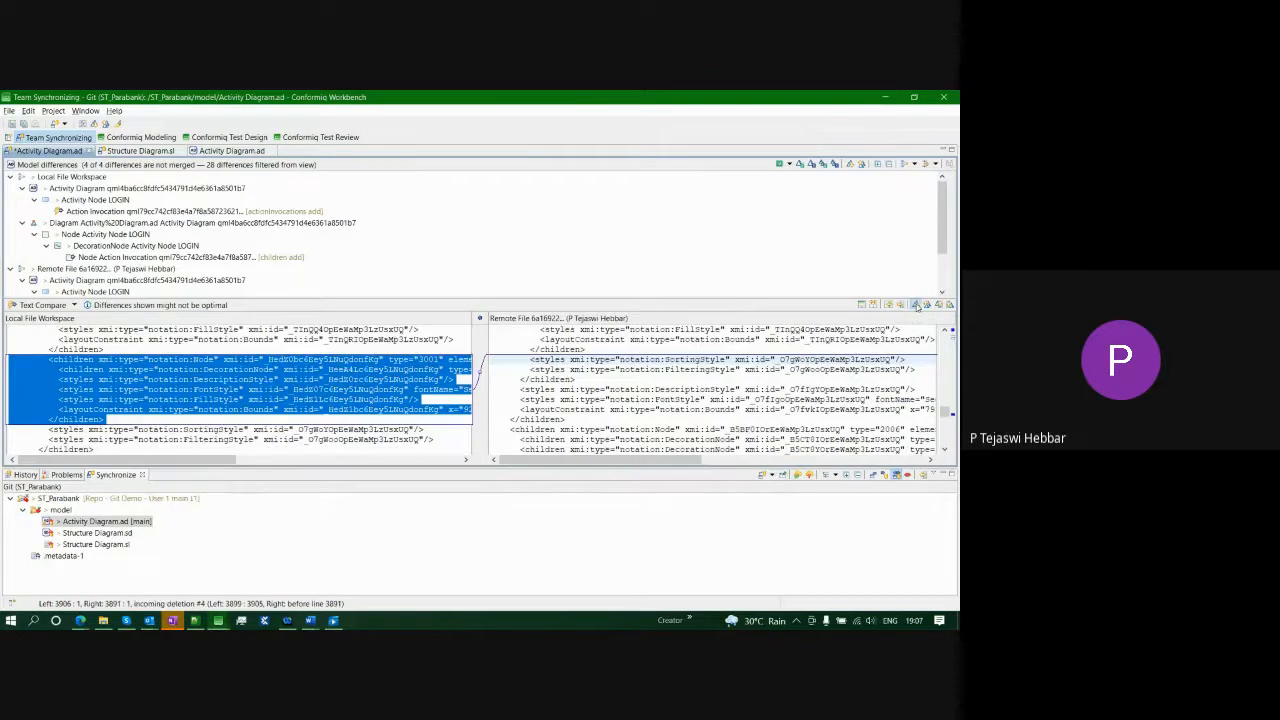
scroll(240, 390, up, 1)
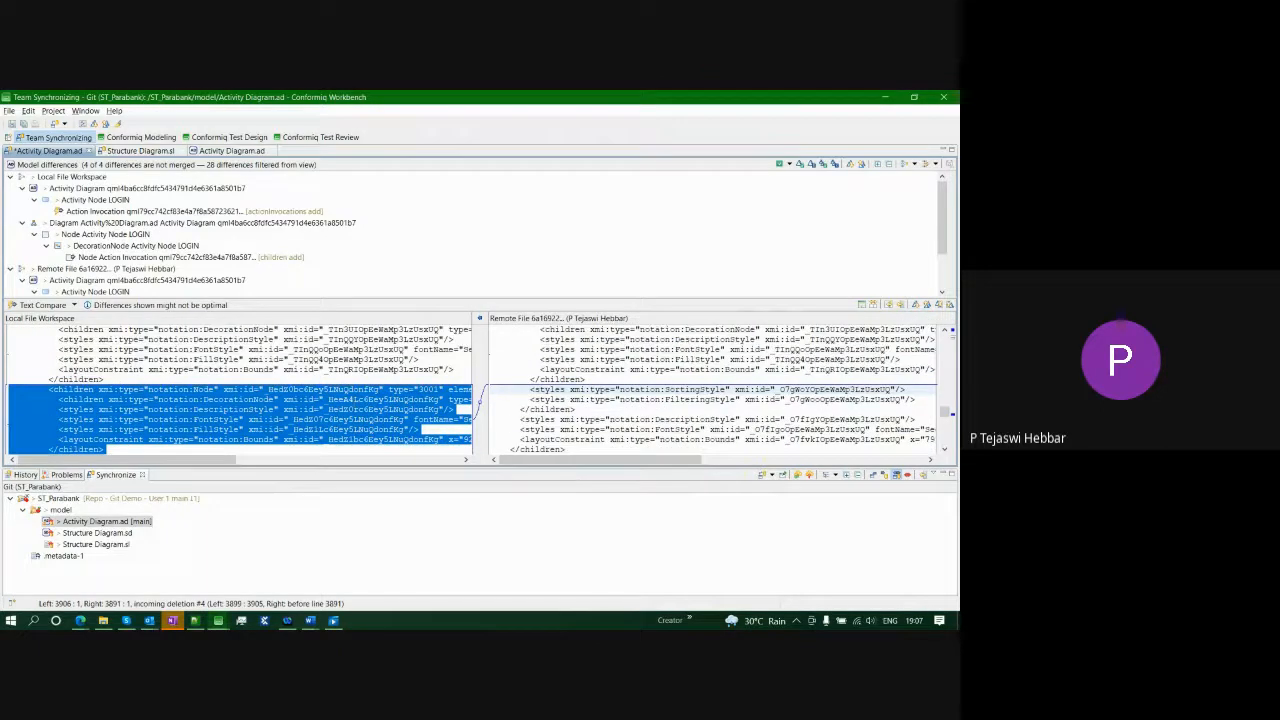
scroll(240, 390, down, 1)
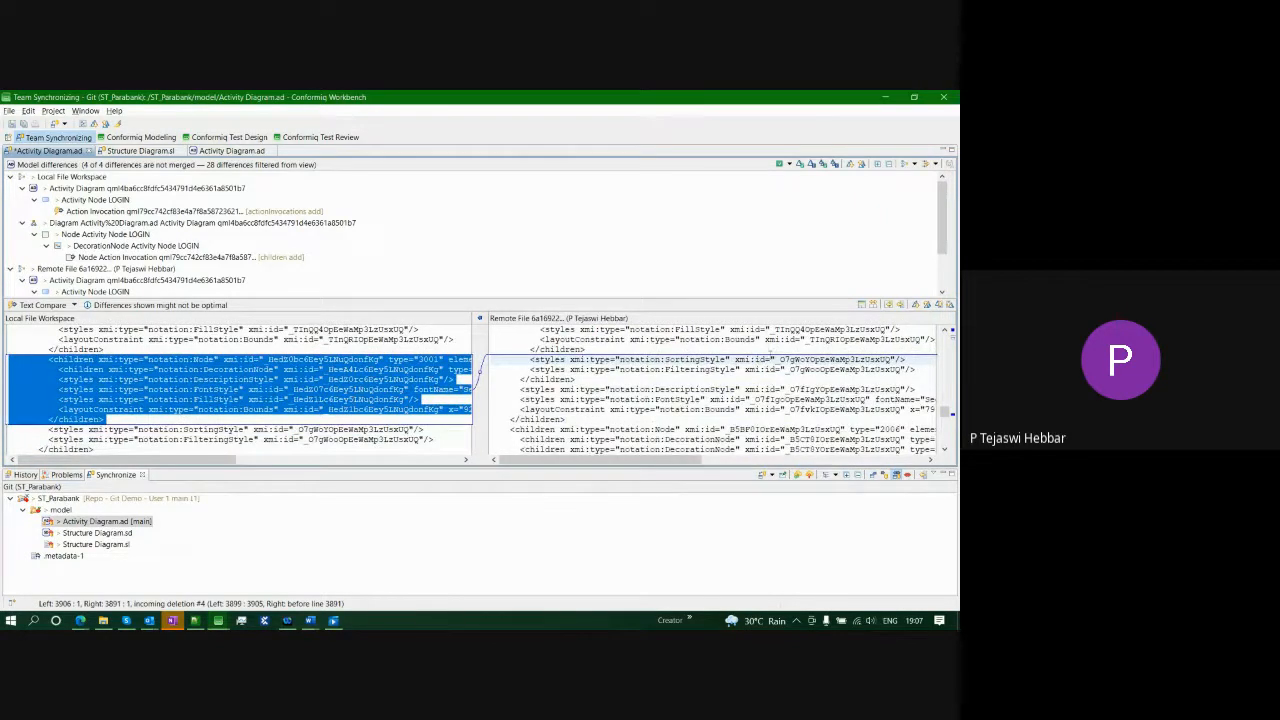
click(901, 305)
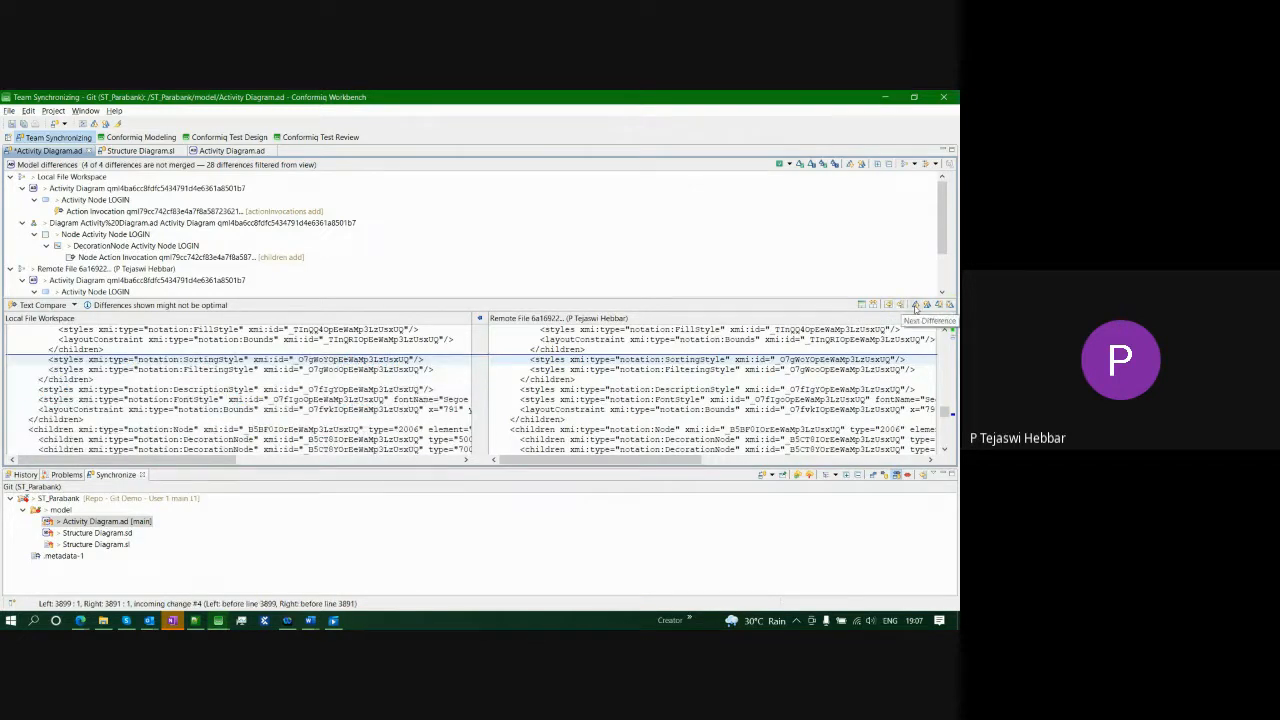
click(914, 305)
drag(200, 460, 240, 460)
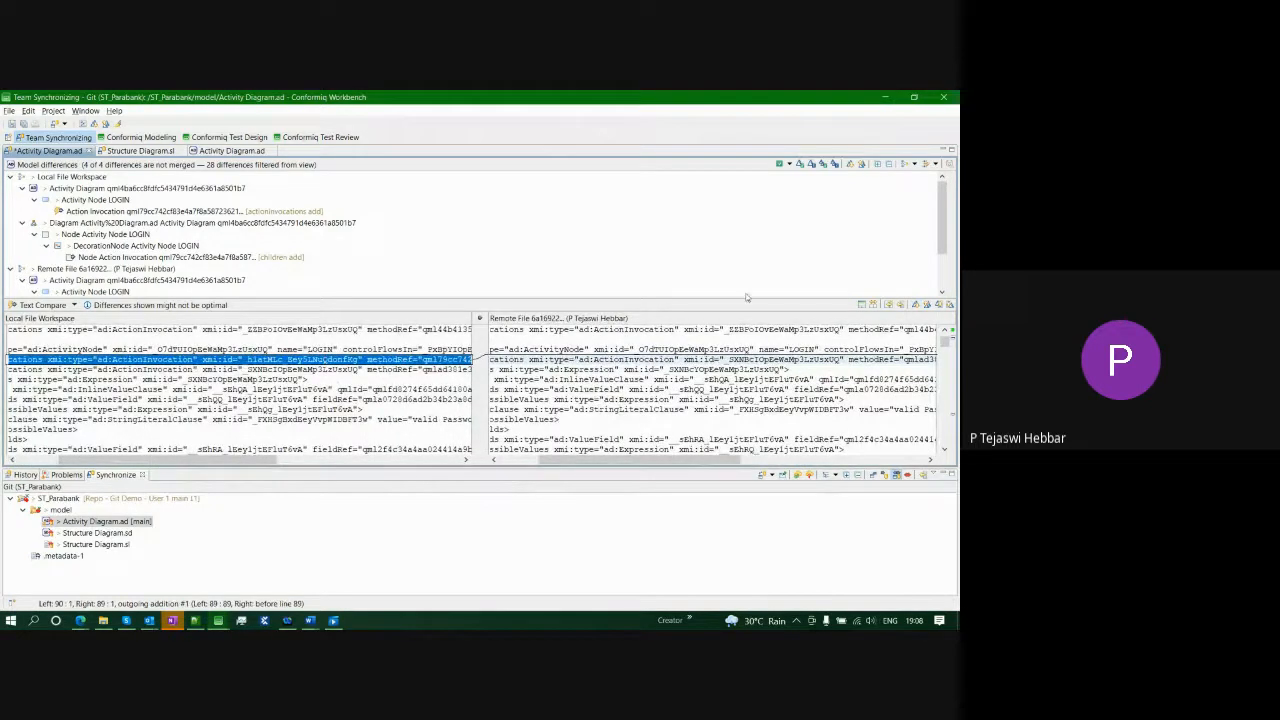
click(916, 305)
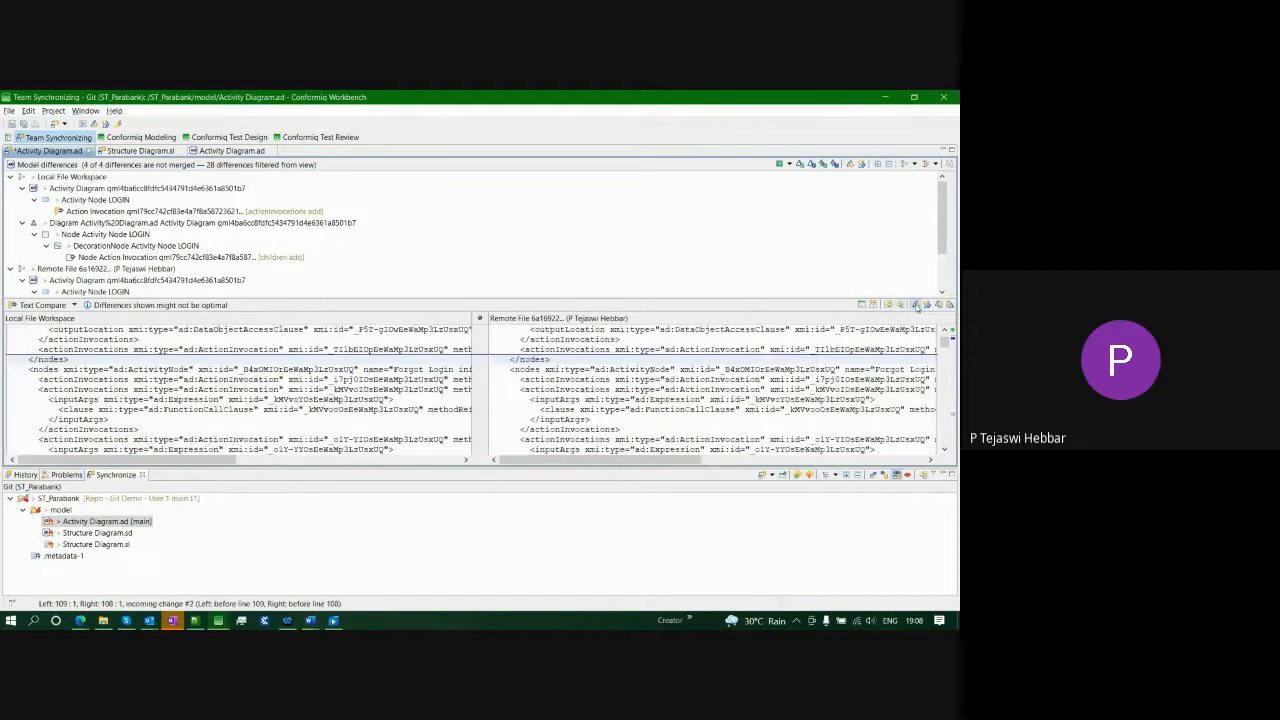
click(916, 305)
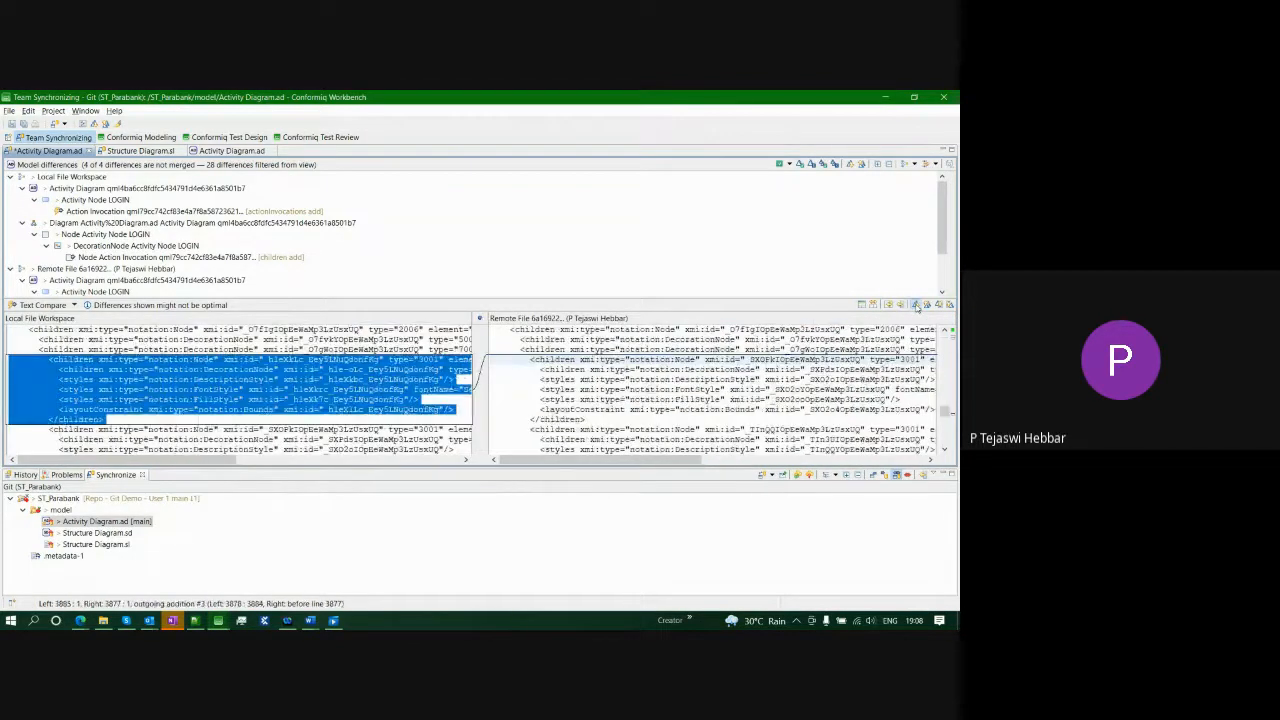
click(916, 305)
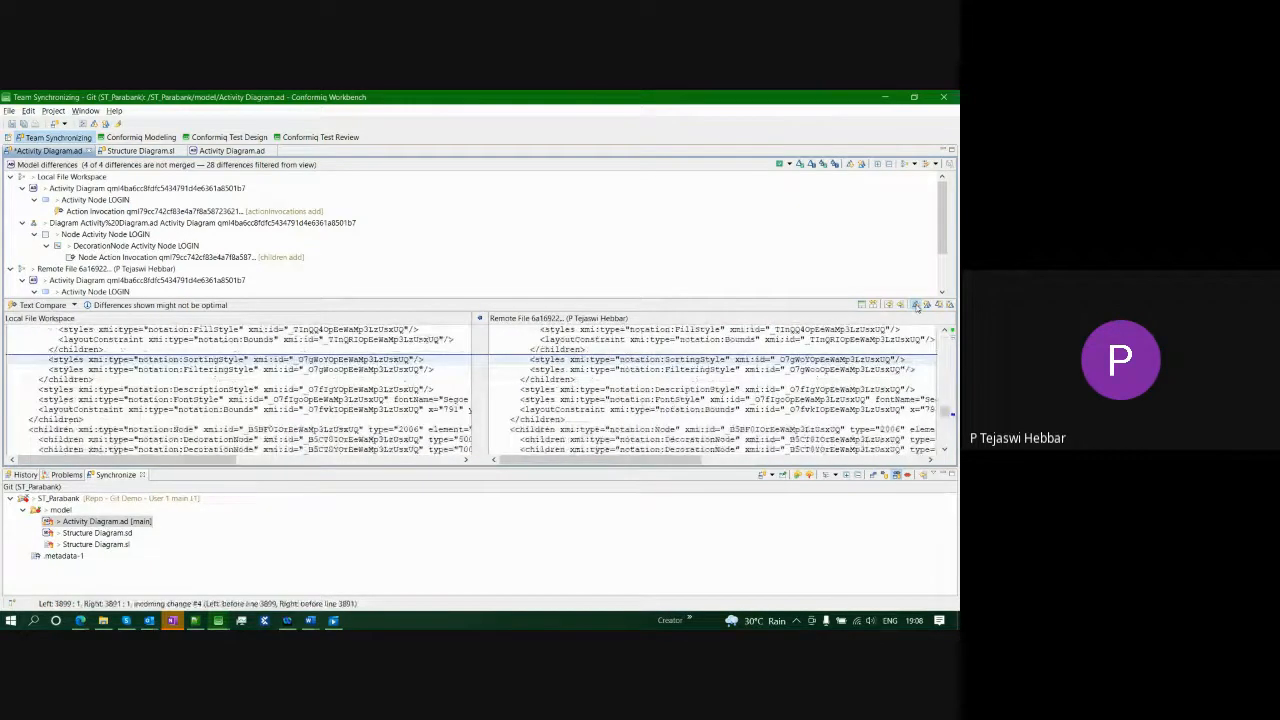
click(916, 305)
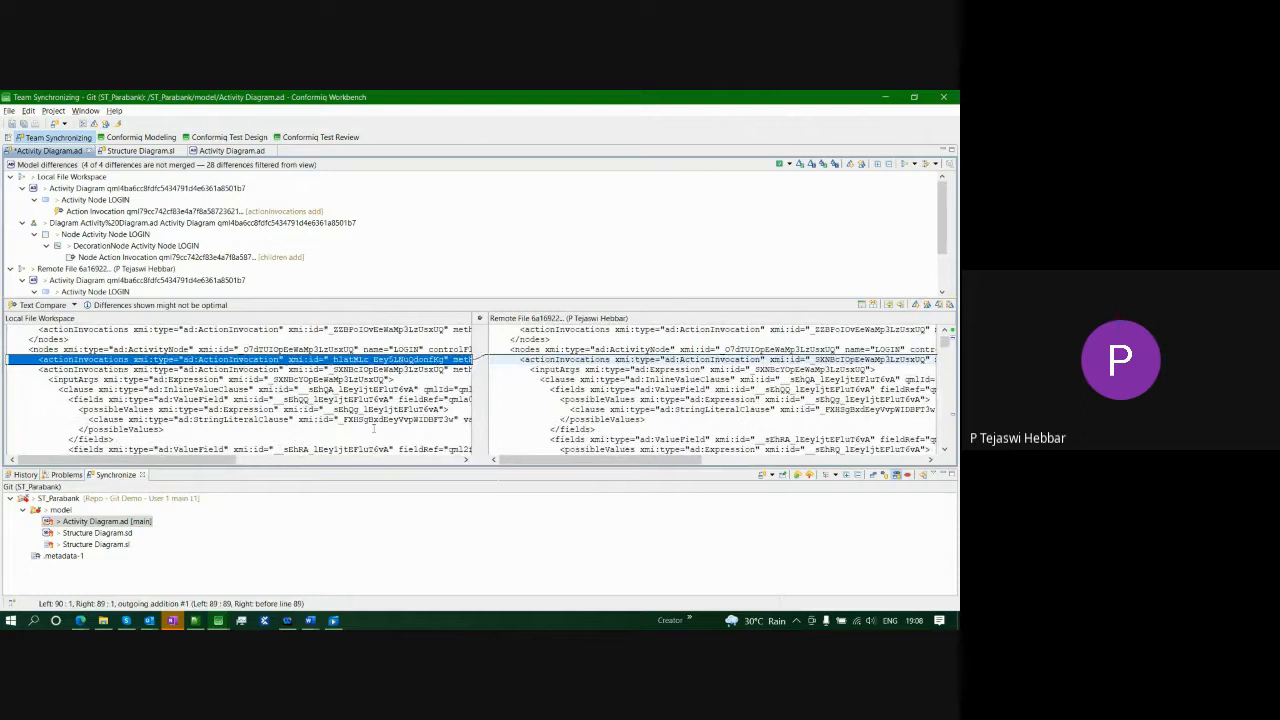
- Save the merged Activity Diagram and move to the Conformiq Modeling perspective, closing the compare editor
key(ctrl+s)
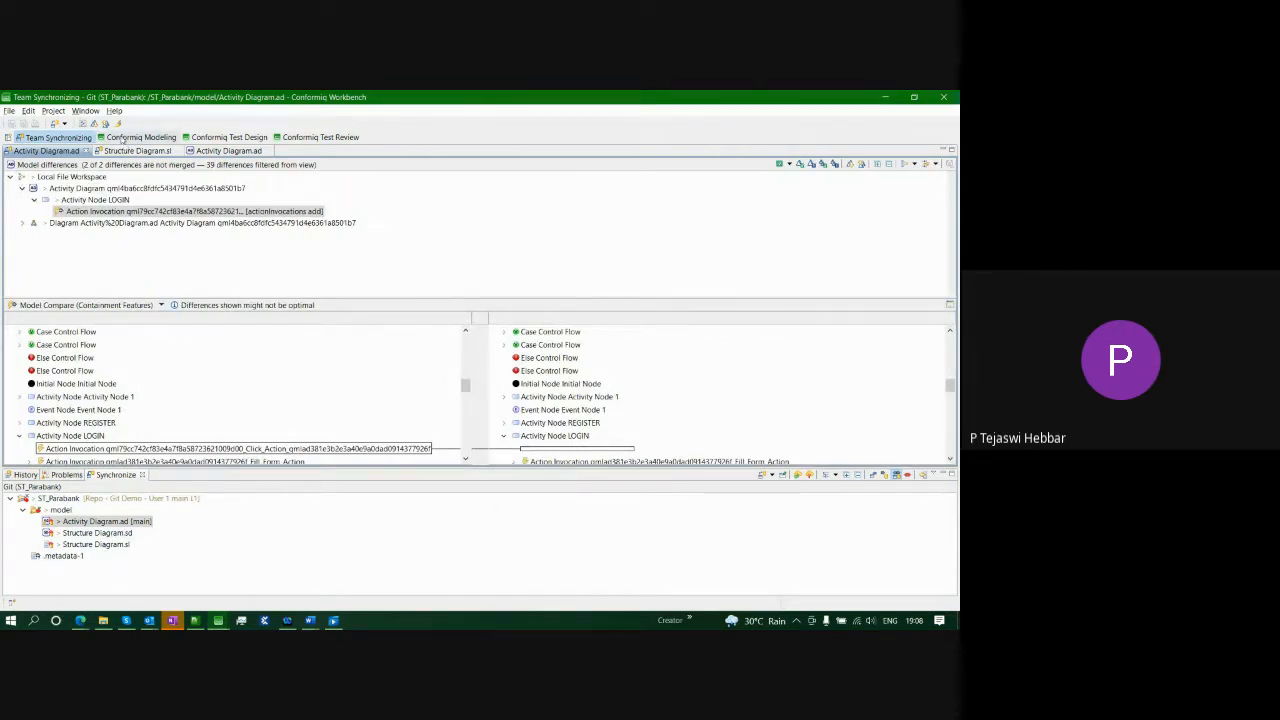
click(140, 137)
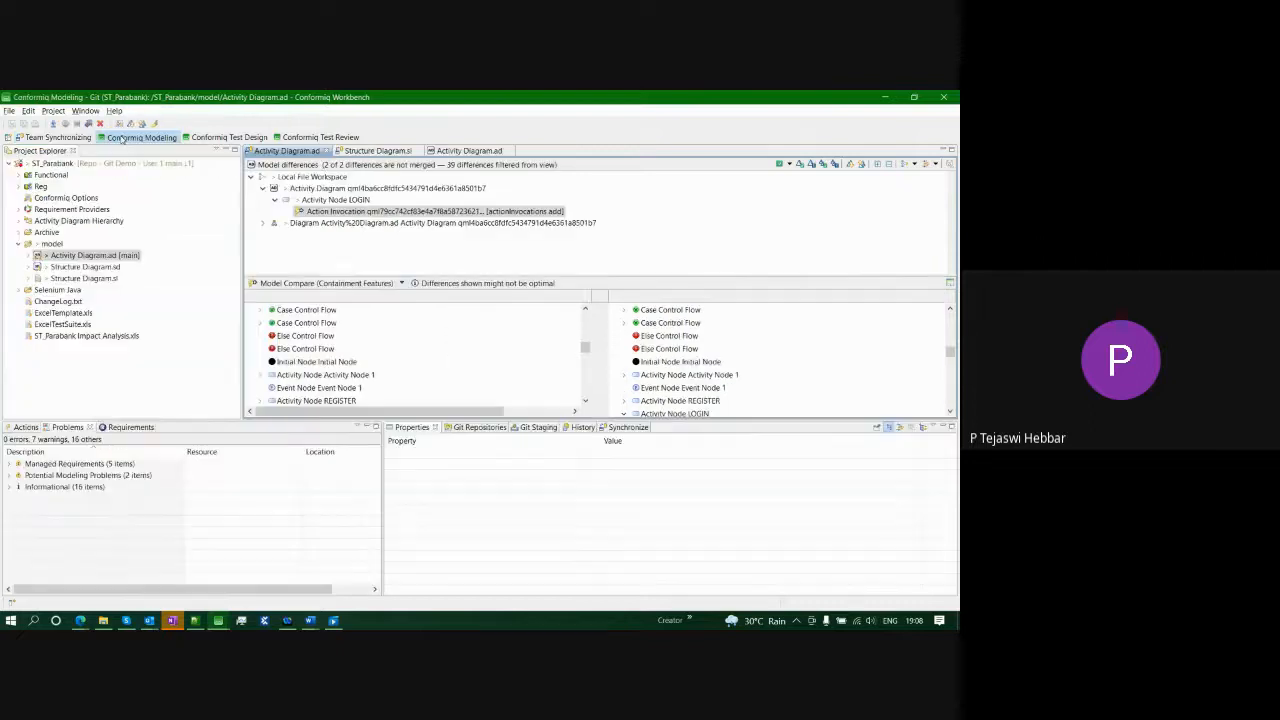
click(326, 152)
- Close the remaining editors and open Activity Diagram.ad and Structure Diagram.sd
click(326, 152)
click(330, 152)
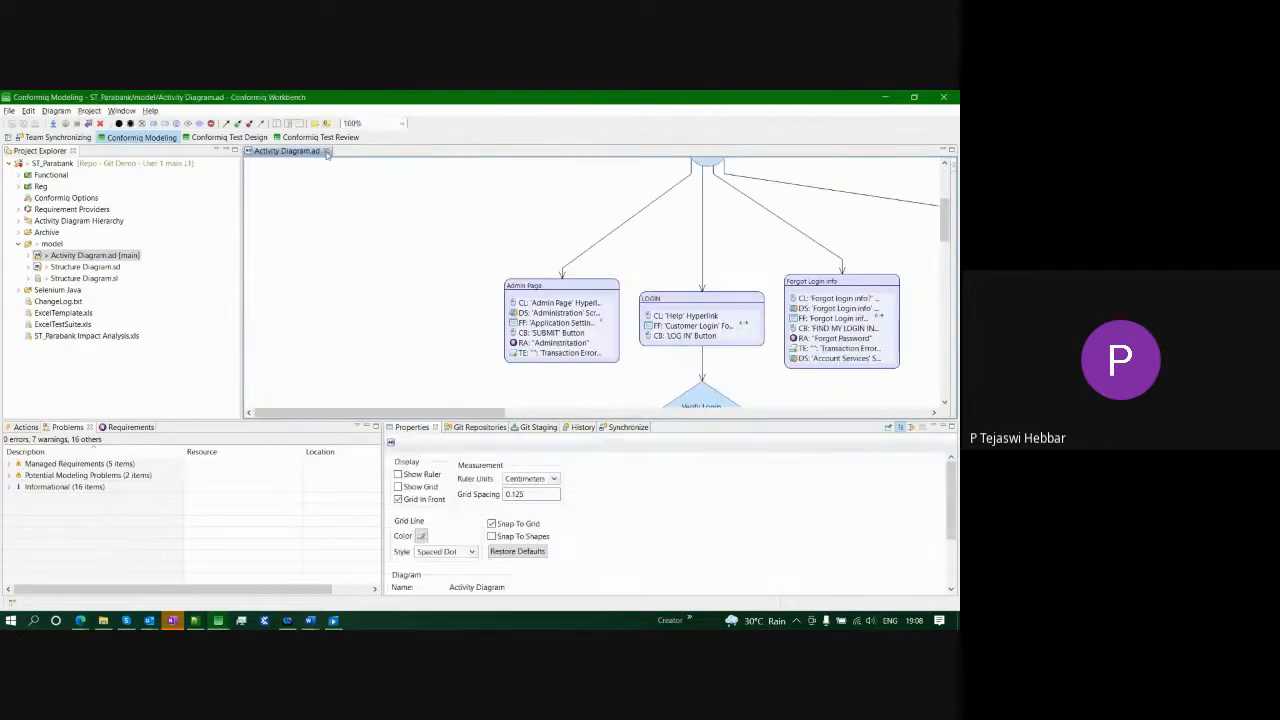
click(326, 152)
double_click(70, 255)
scroll(686, 324, down, 3)
scroll(686, 324, up, 2)
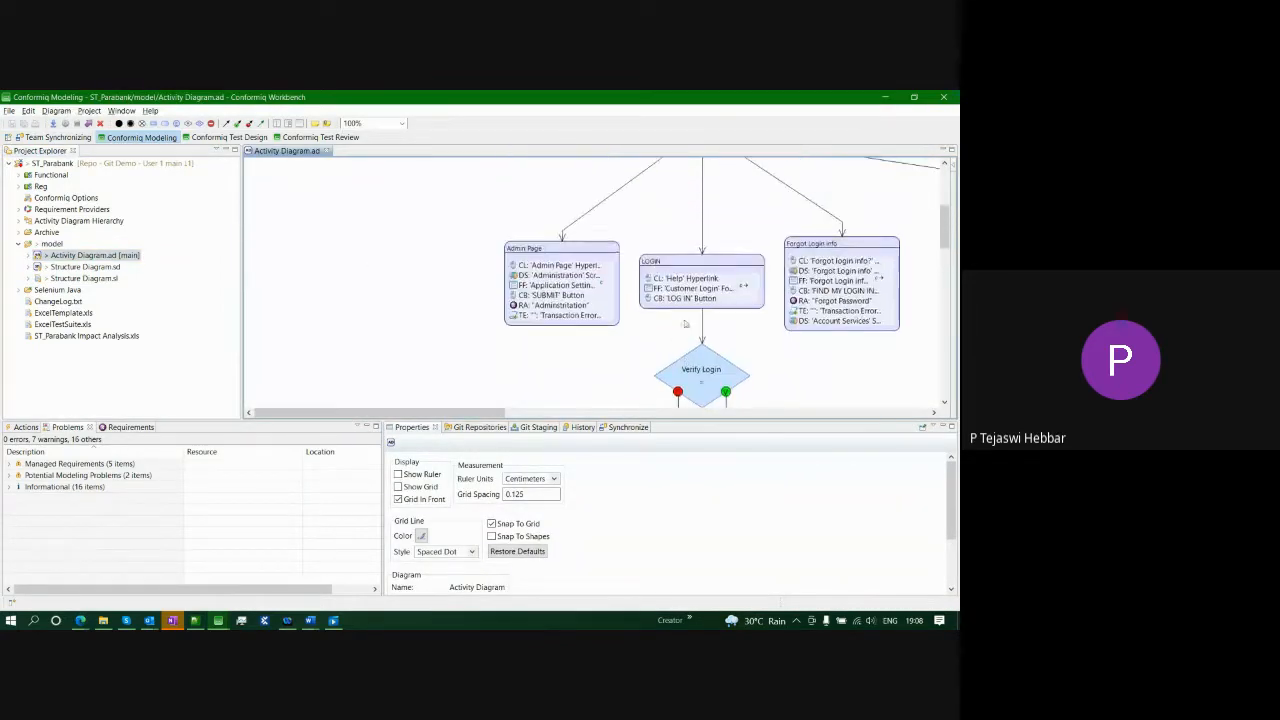
double_click(86, 267)
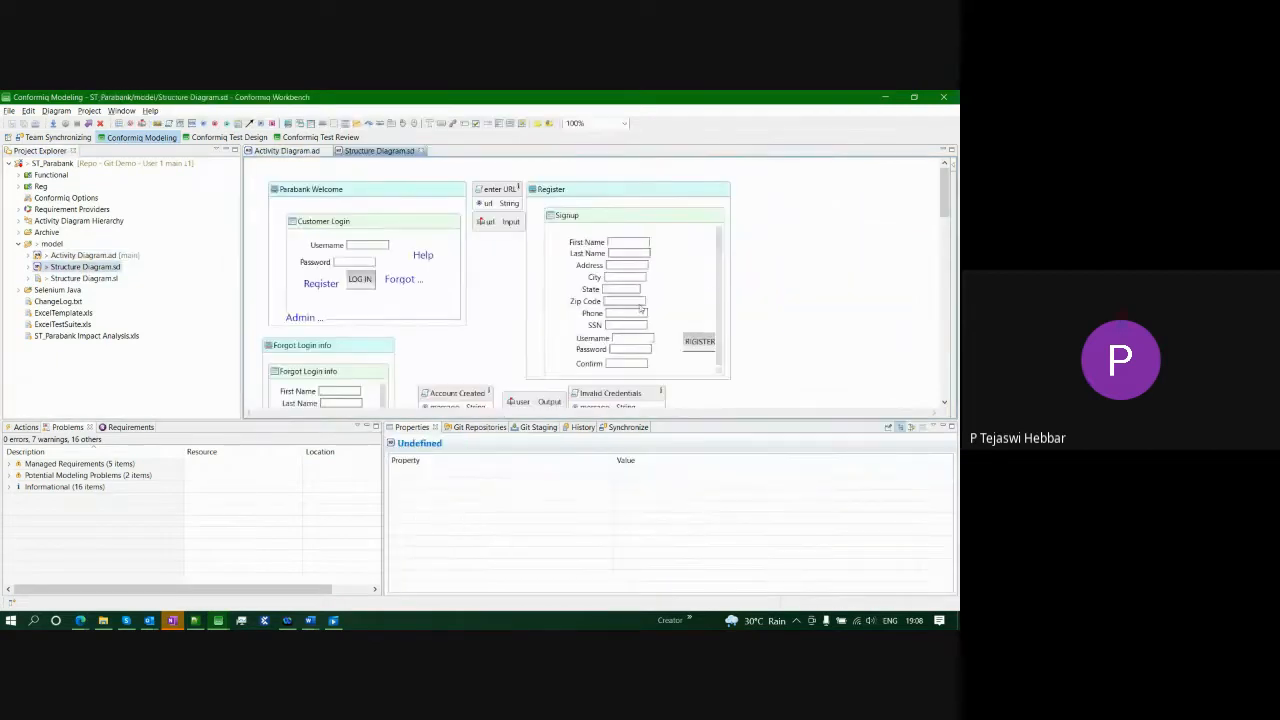
- Inspect the Help hyperlink, Customer Login form and LOGIN's LOG IN action, then return to Team Synchronizing
click(421, 256)
click(415, 306)
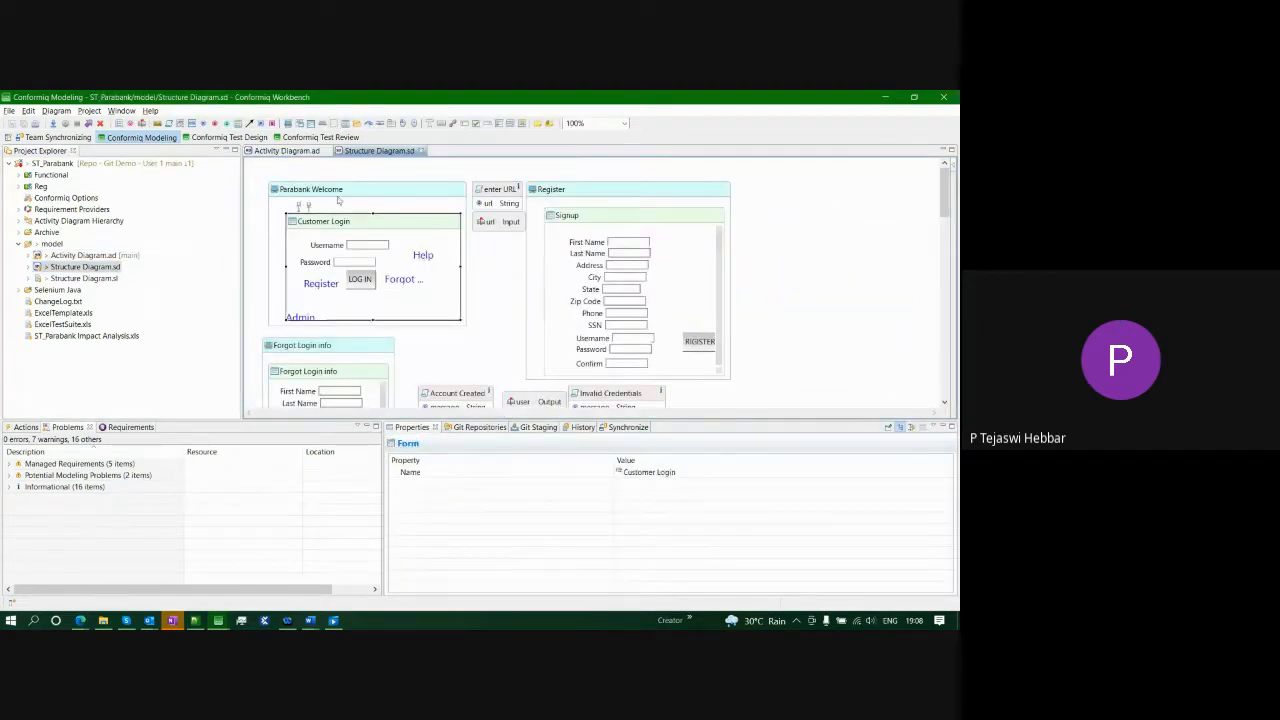
click(287, 151)
click(686, 279)
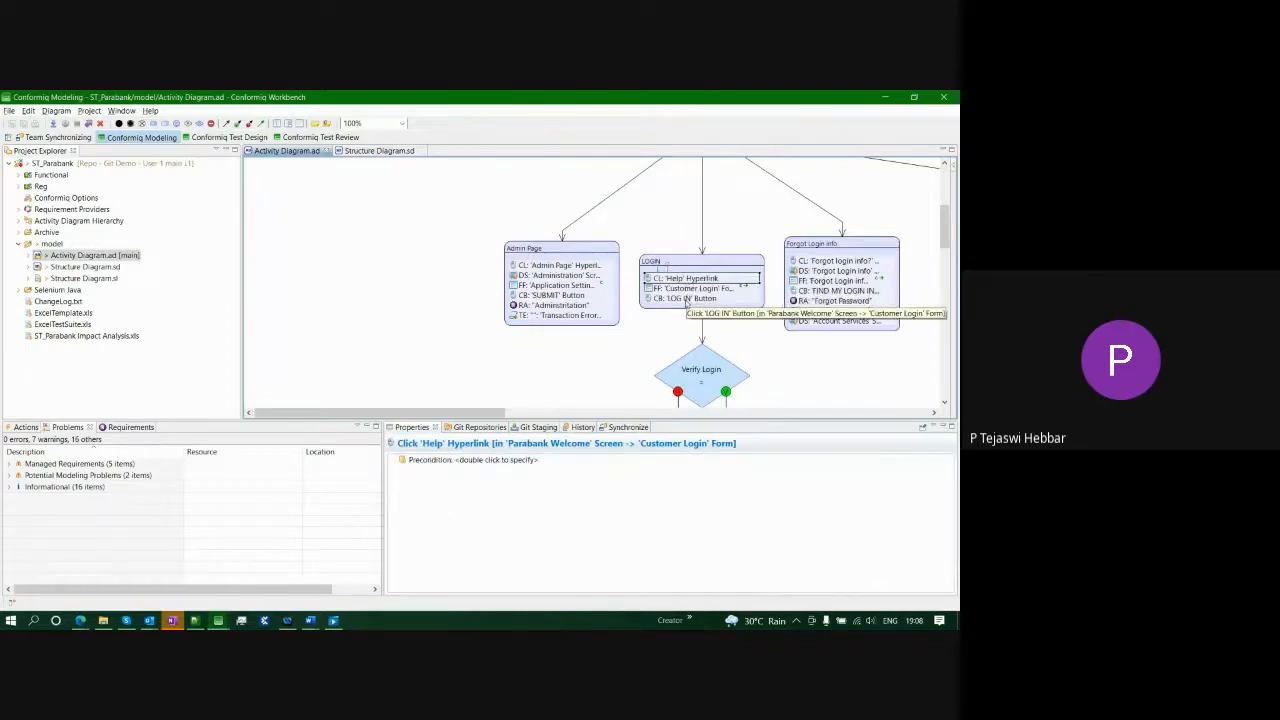
click(685, 299)
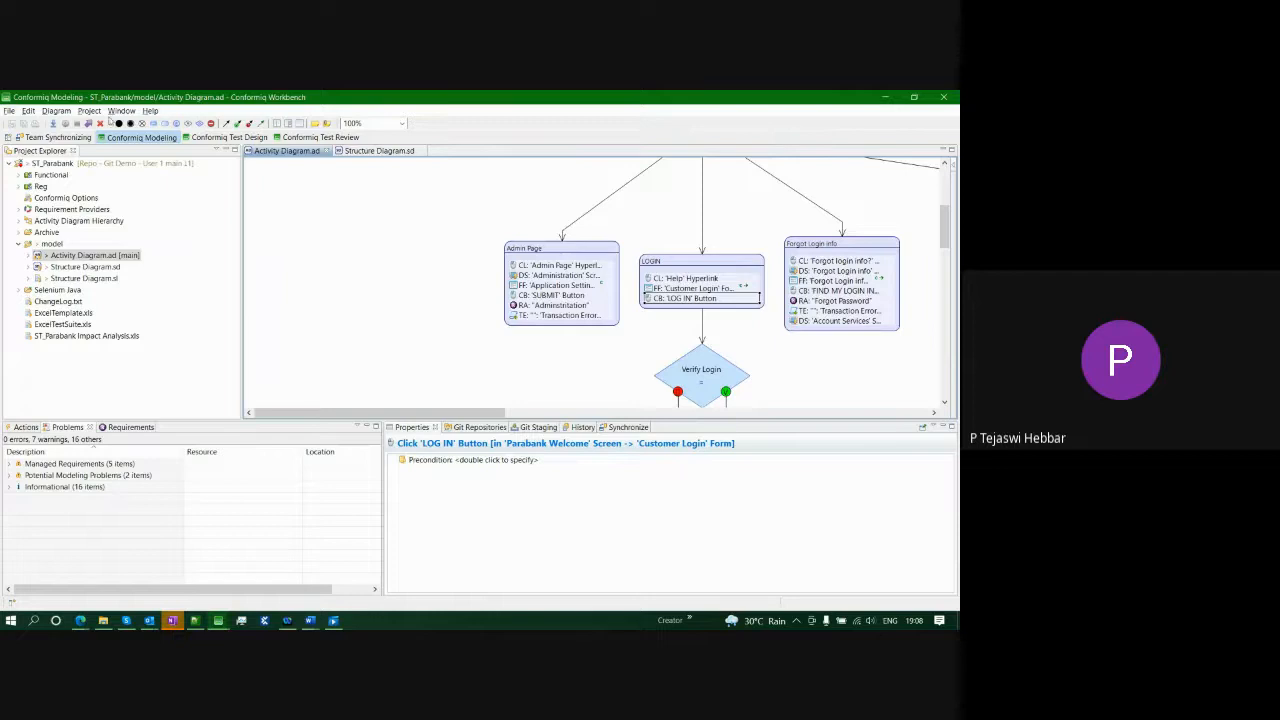
click(84, 138)
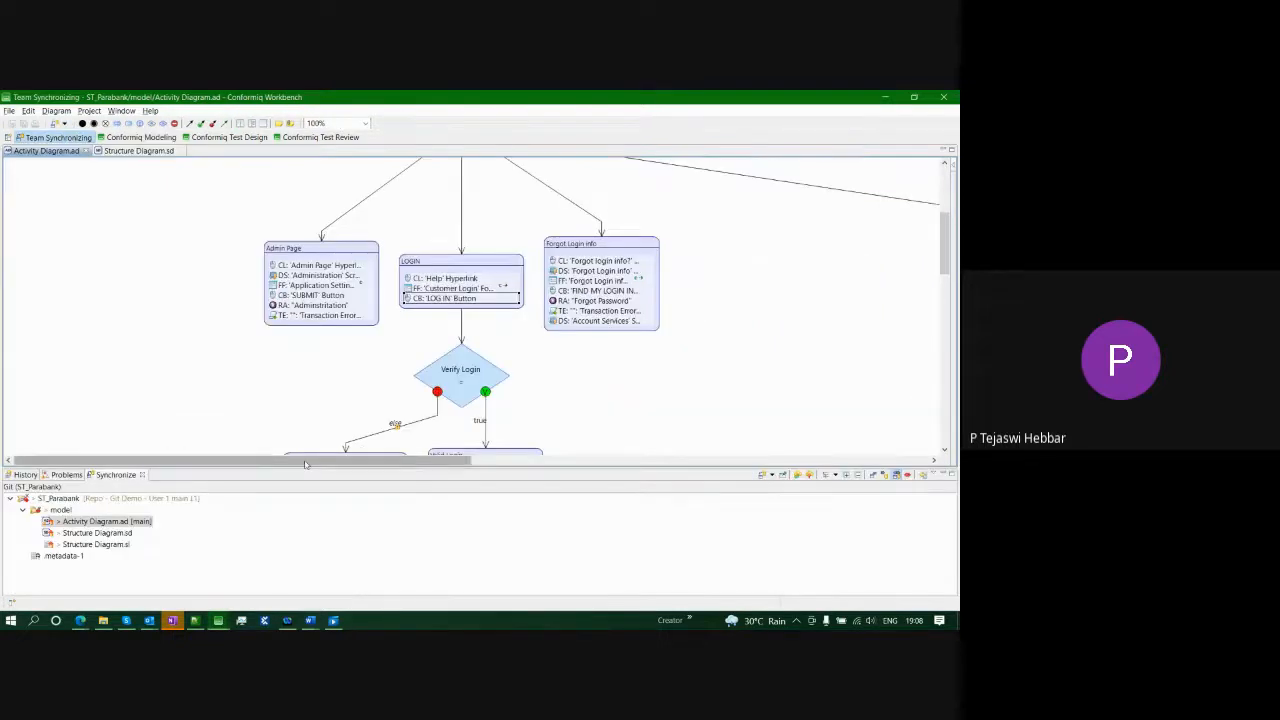
- Open Activity Diagram.ad's comparison, select LOGIN's added Action Invocation, and view it as Containment Features
double_click(95, 521)
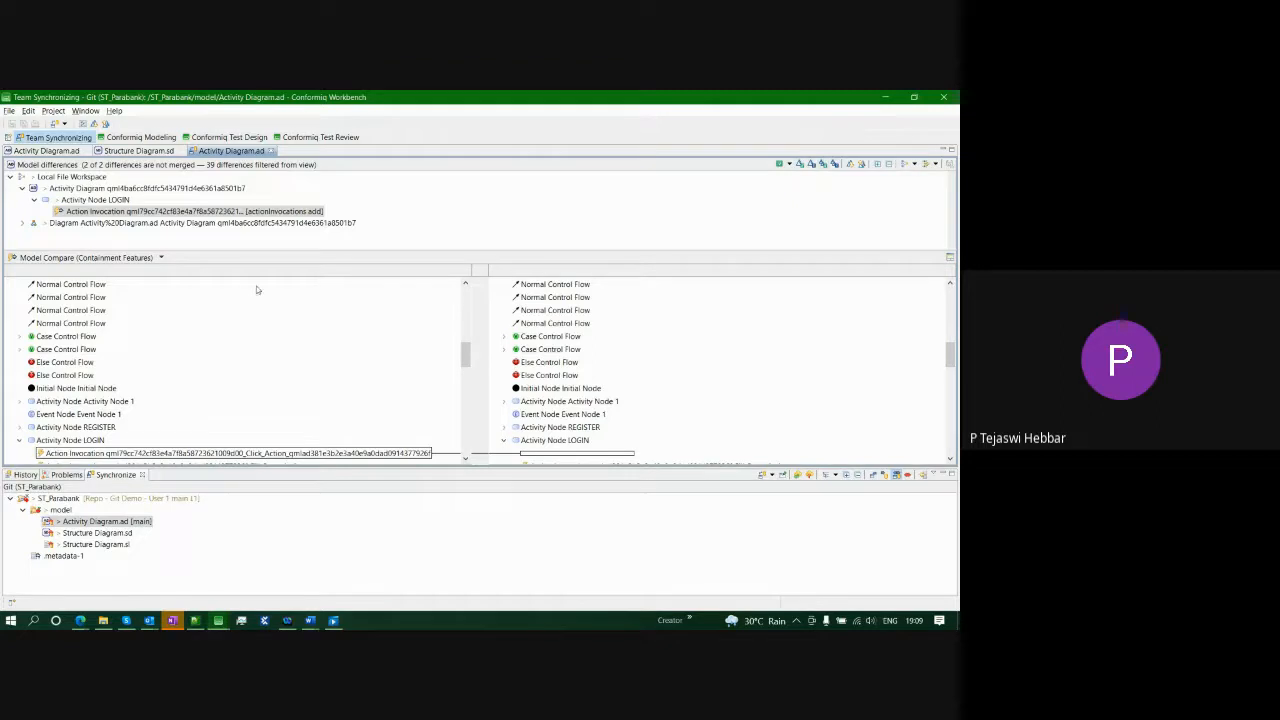
click(162, 258)
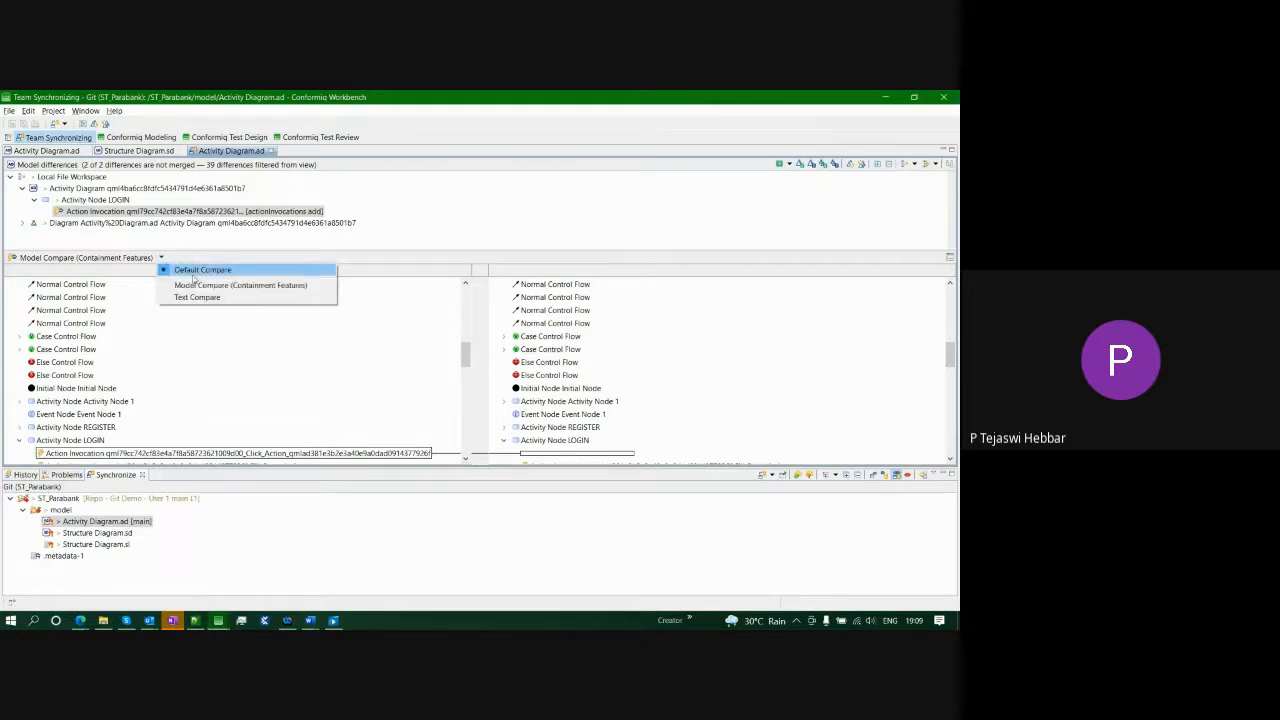
click(307, 237)
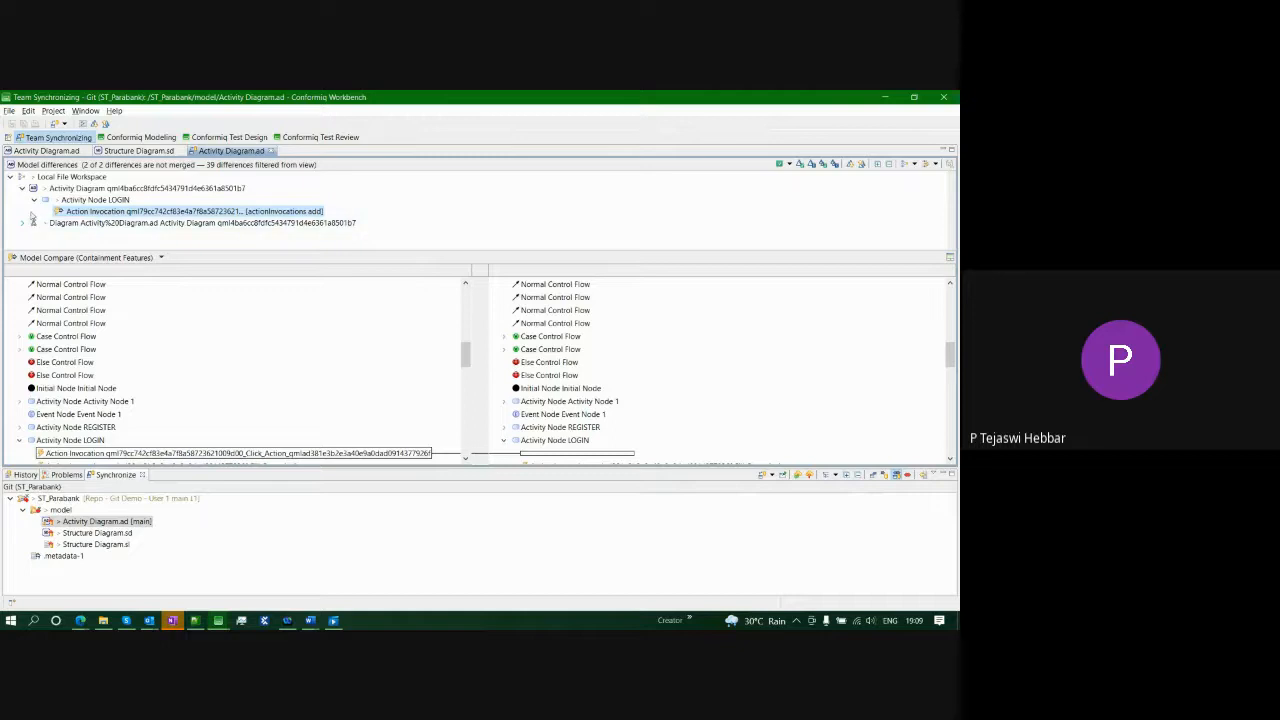
click(22, 223)
click(34, 235)
click(46, 235)
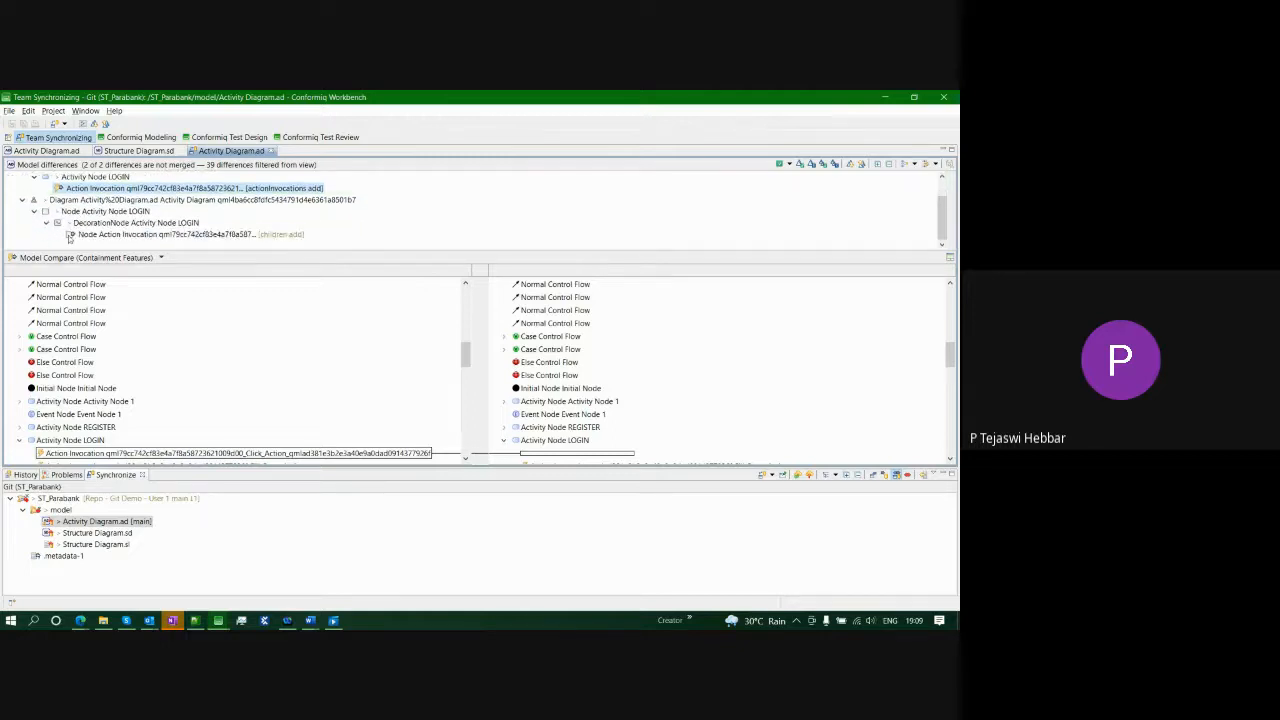
click(157, 233)
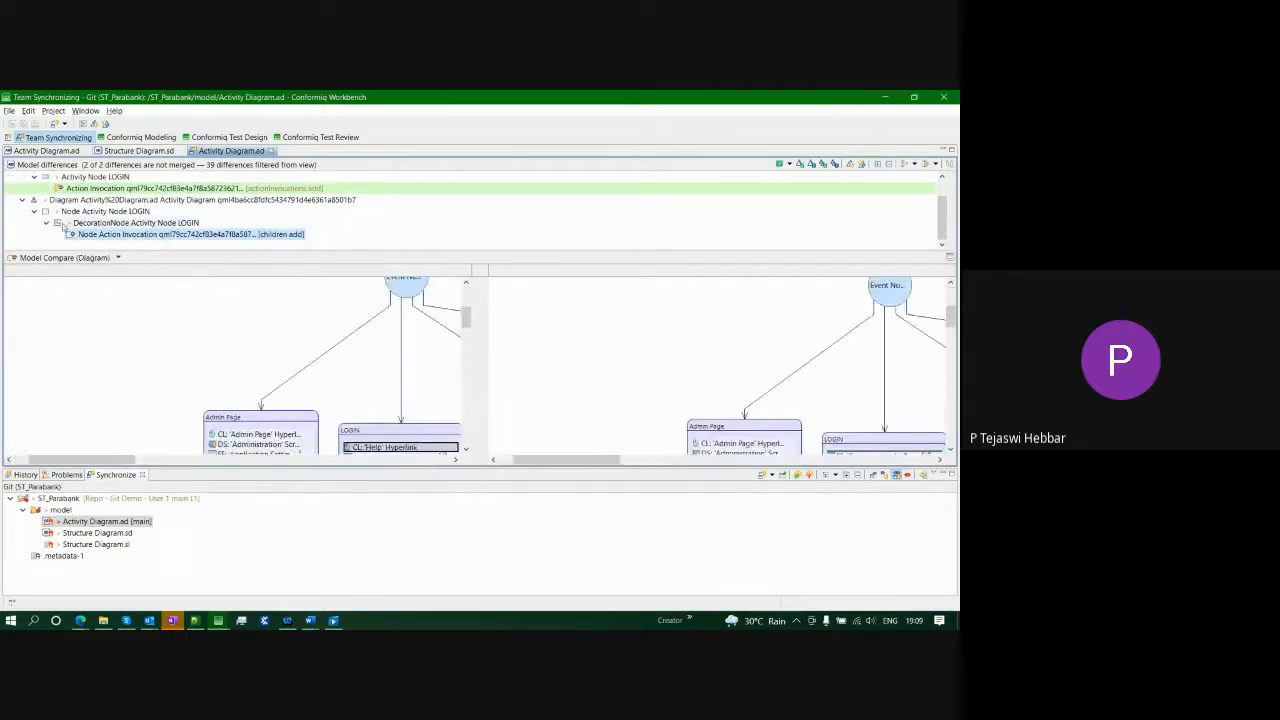
scroll(34, 204, up, 1)
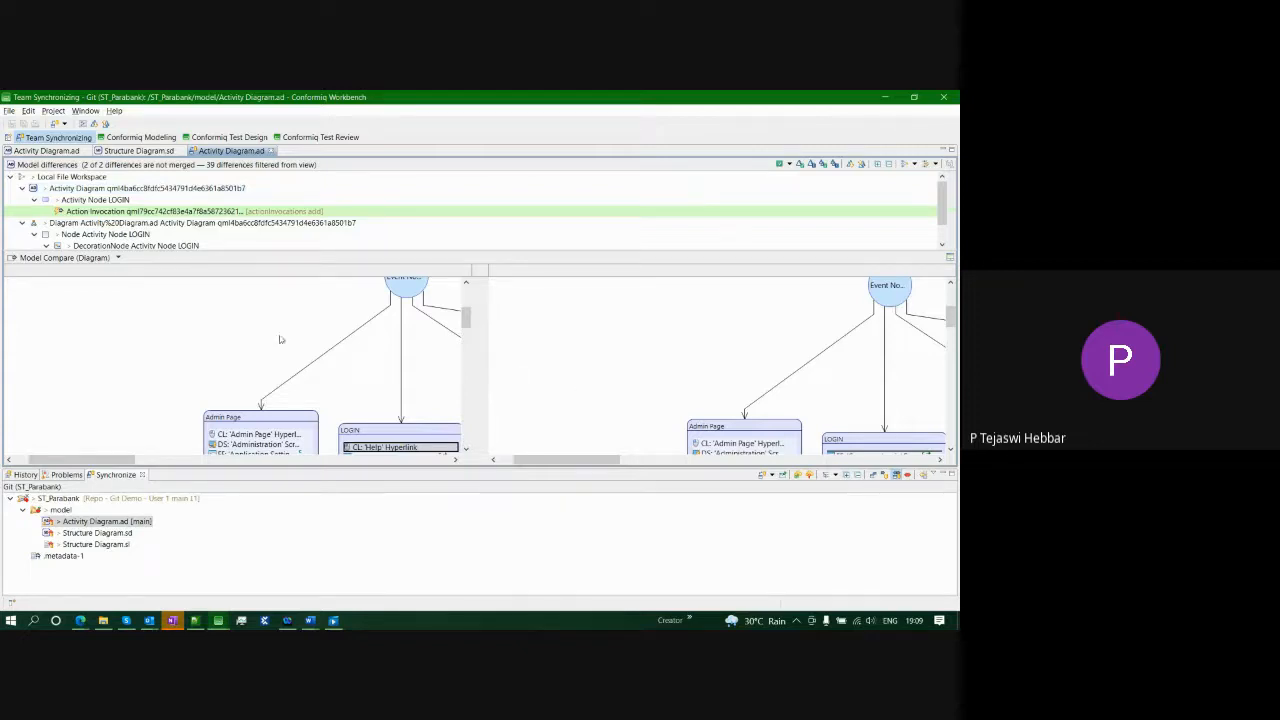
scroll(139, 235, down, 1)
click(160, 234)
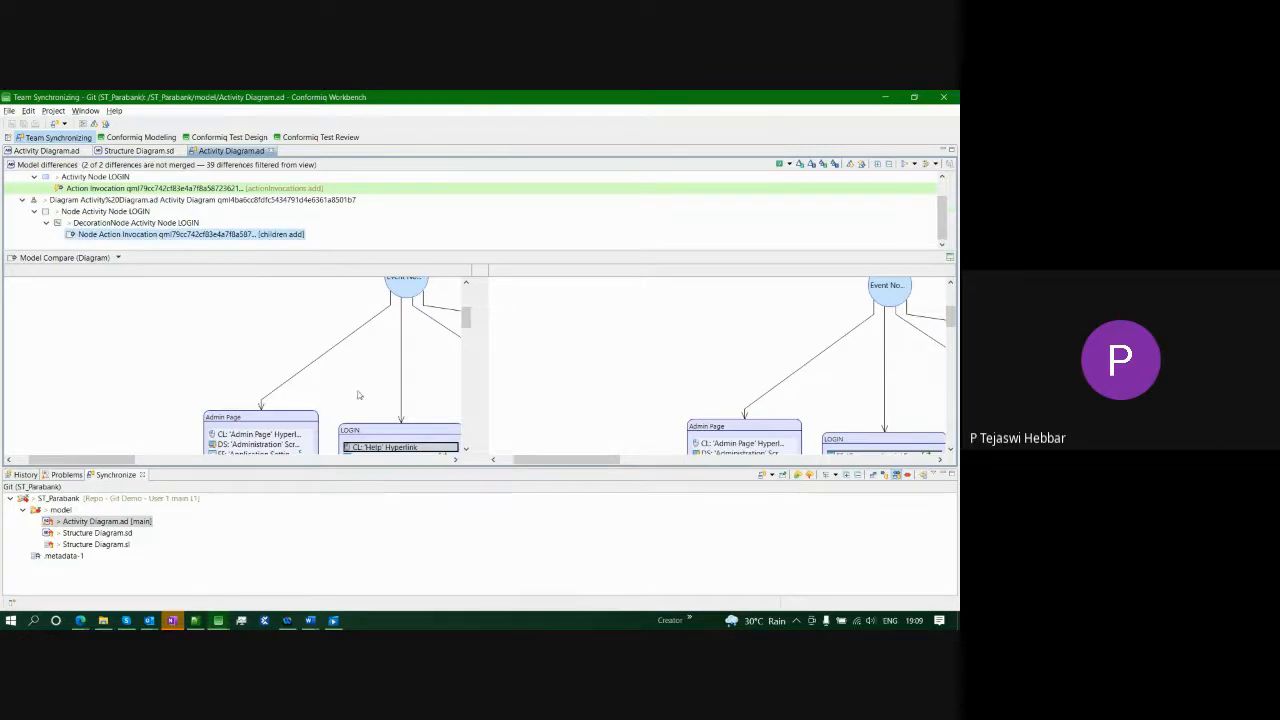
drag(571, 460, 629, 465)
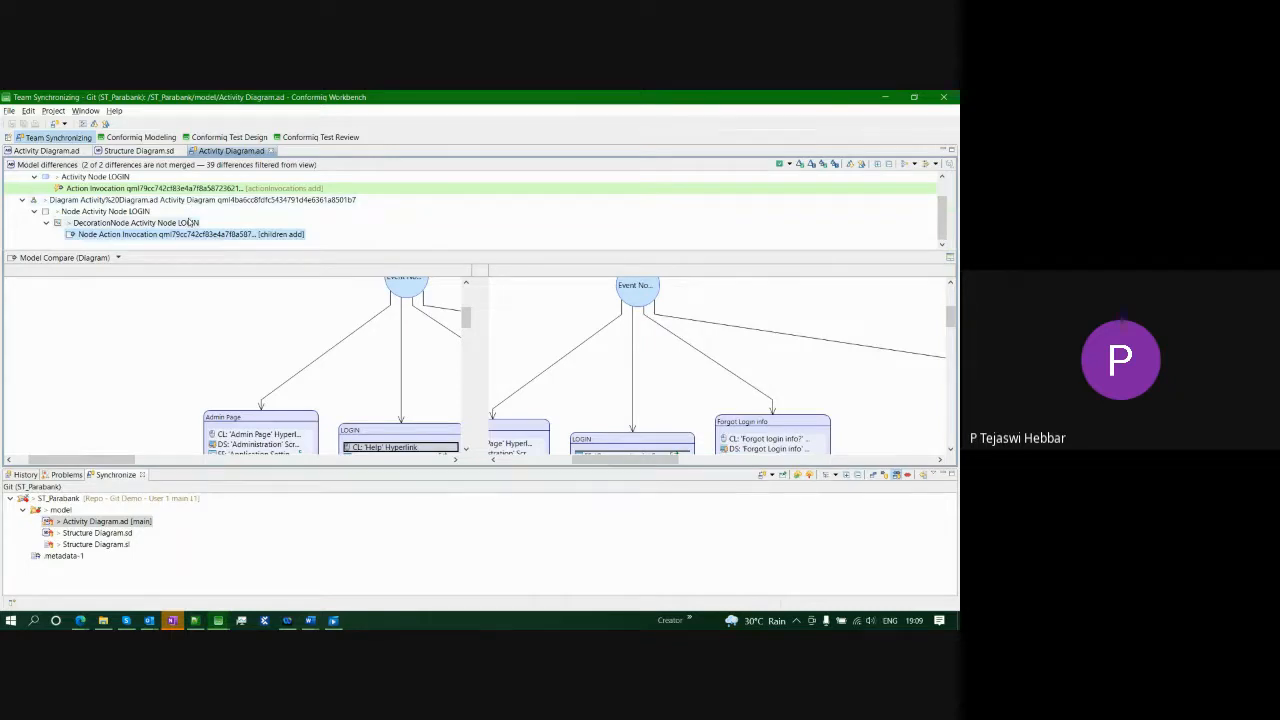
click(198, 189)
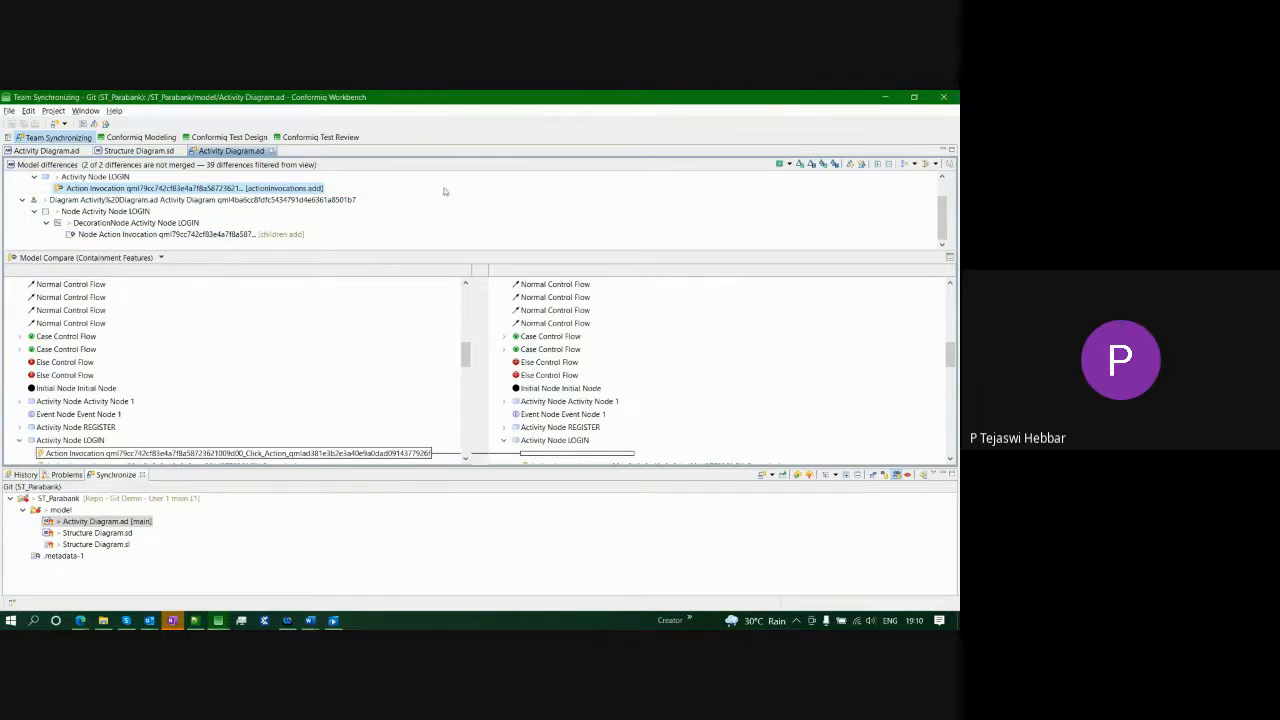
- Show Activity Diagram.ad as a Text Compare of local versus remote XML, then go to Conformiq Modeling
click(161, 257)
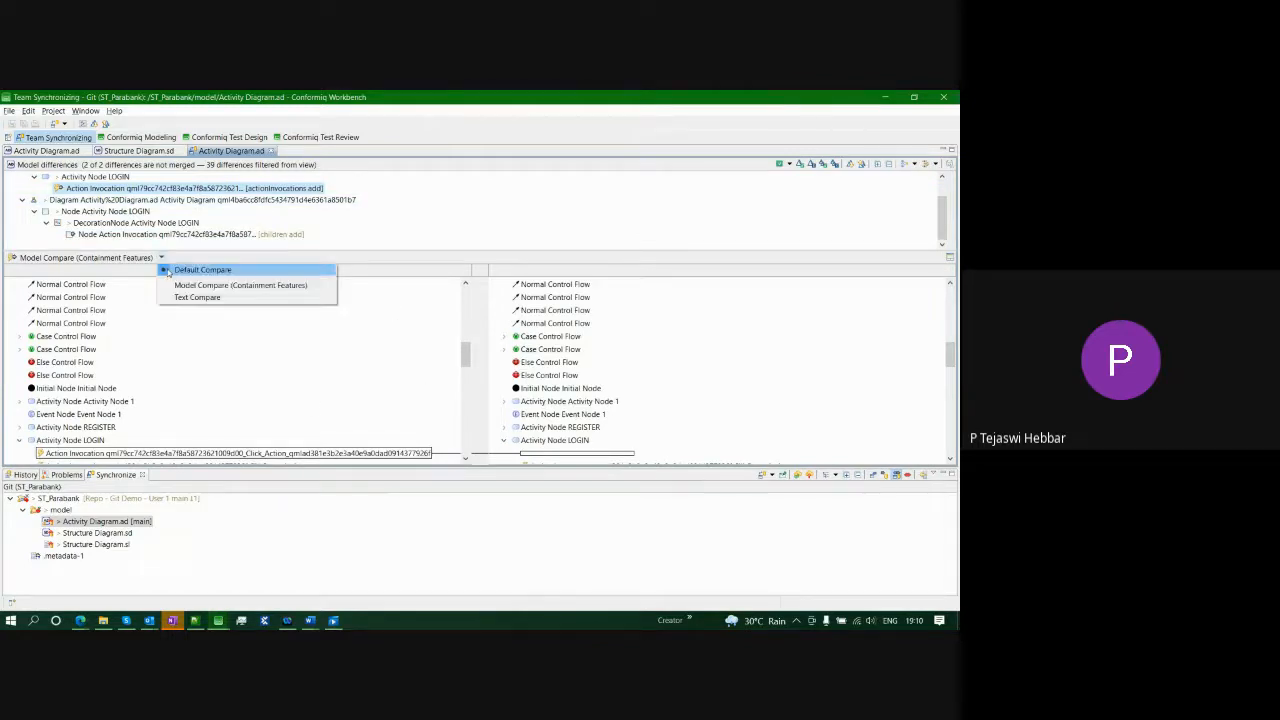
click(255, 299)
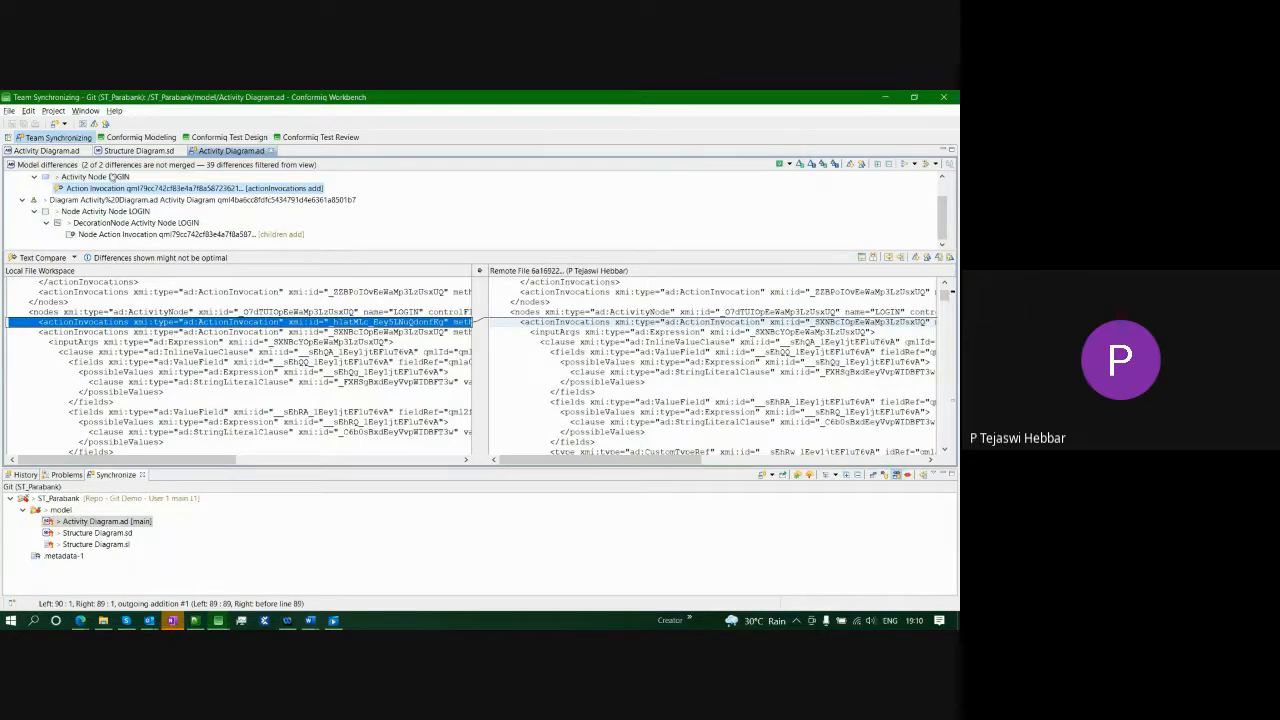
click(135, 137)
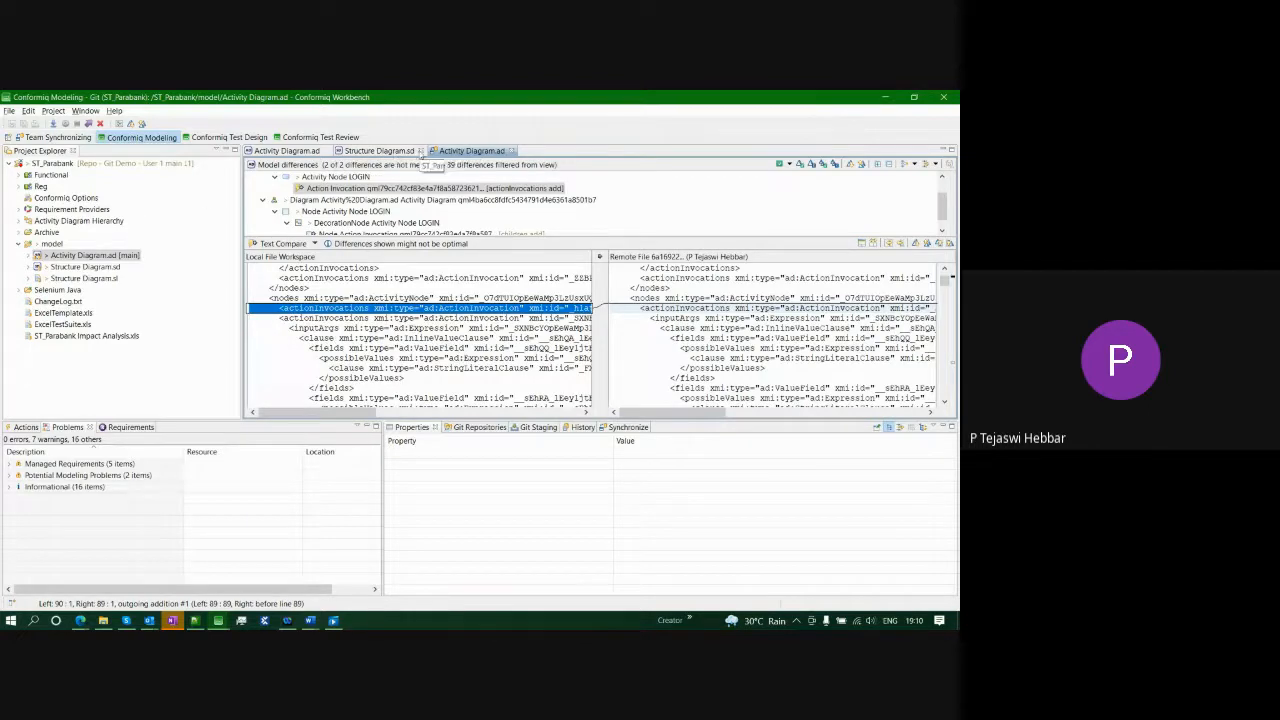
- Place Activity Node 2 in the activity diagram and connect it to Event Node 1 with a control flow
click(287, 150)
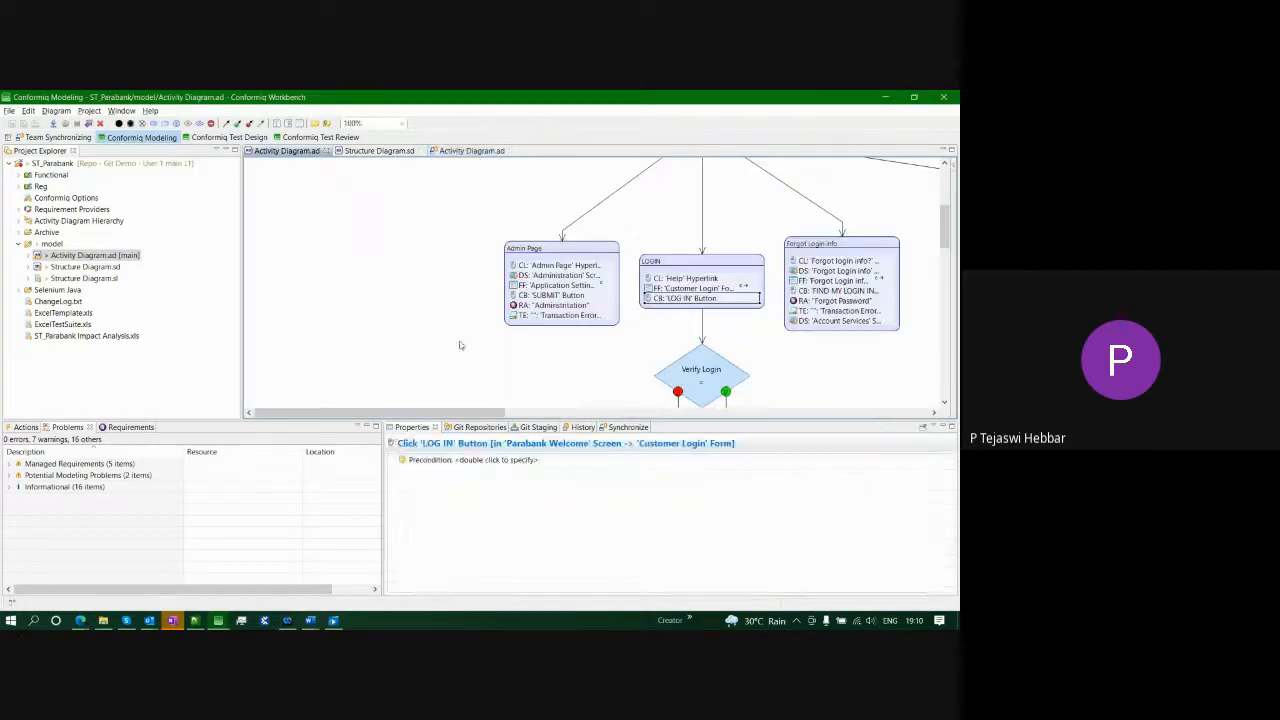
scroll(429, 301, up, 5)
scroll(429, 301, down, 2)
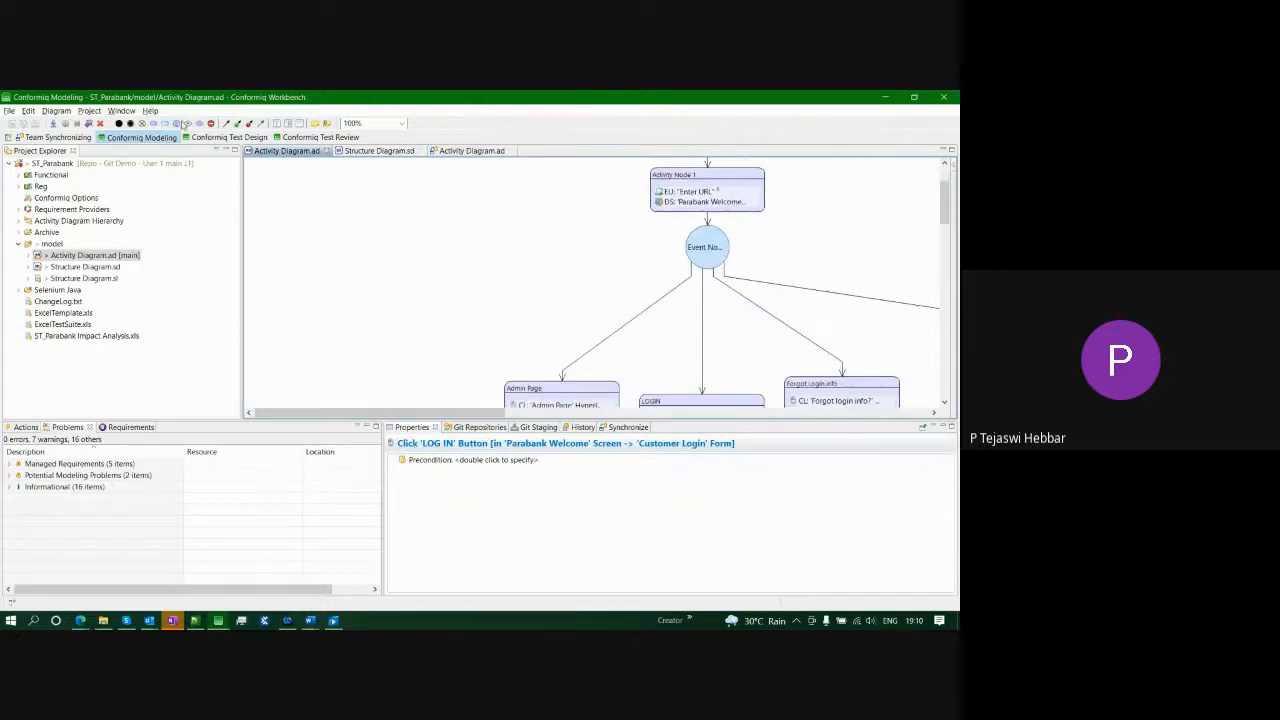
click(165, 124)
click(376, 222)
click(728, 268)
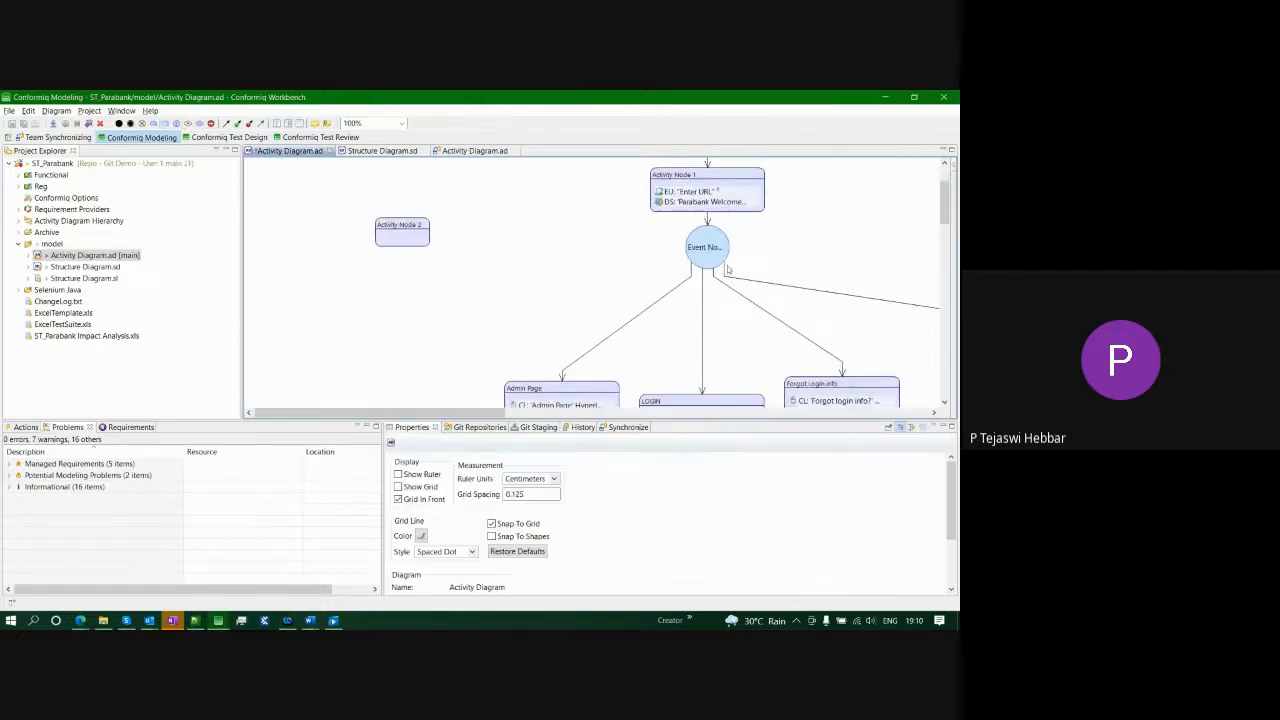
click(718, 256)
drag(678, 250, 409, 235)
- Add the Parabank Welcome screen's Fill 'Customer Login' Form action to Activity Node 2
click(410, 228)
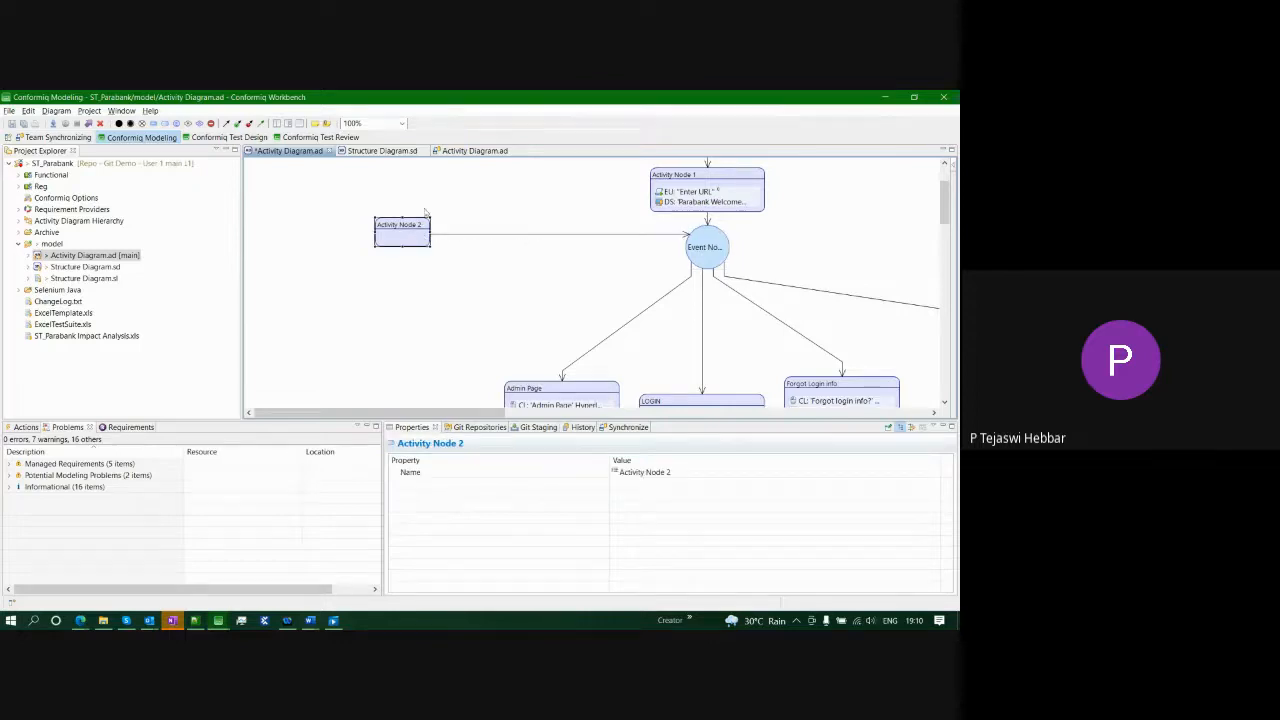
click(420, 205)
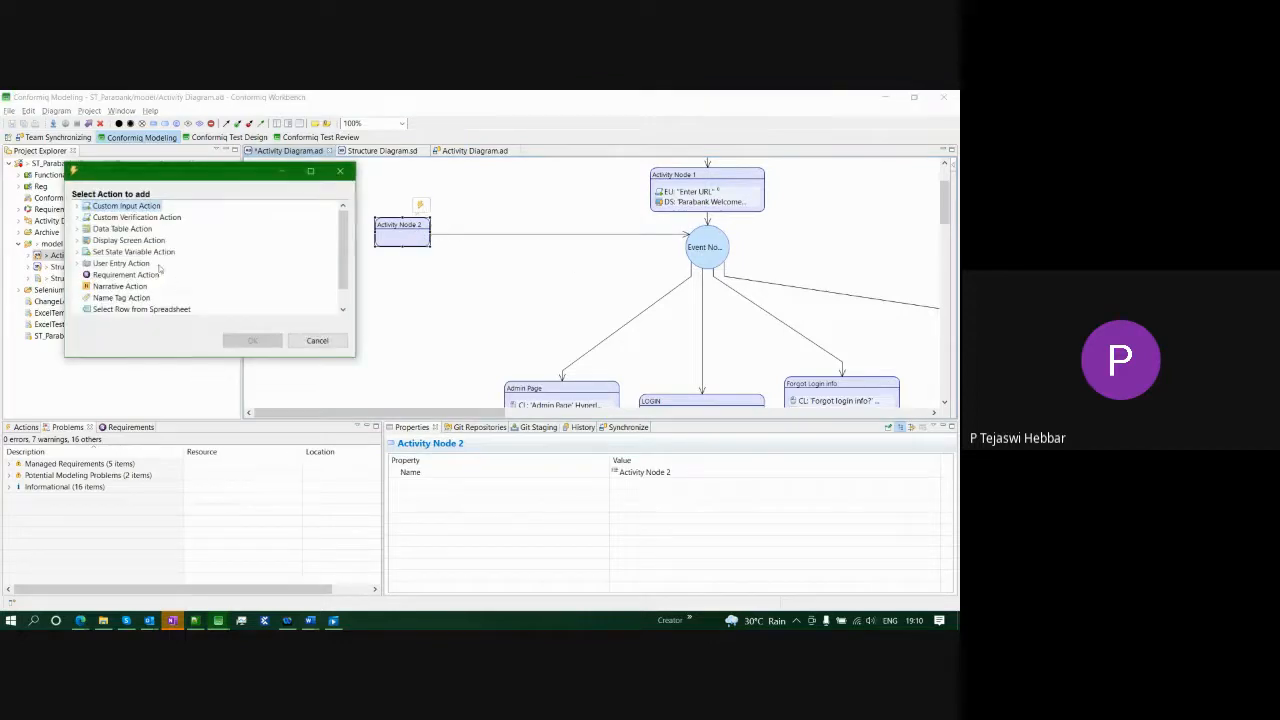
scroll(160, 268, down, 1)
click(78, 240)
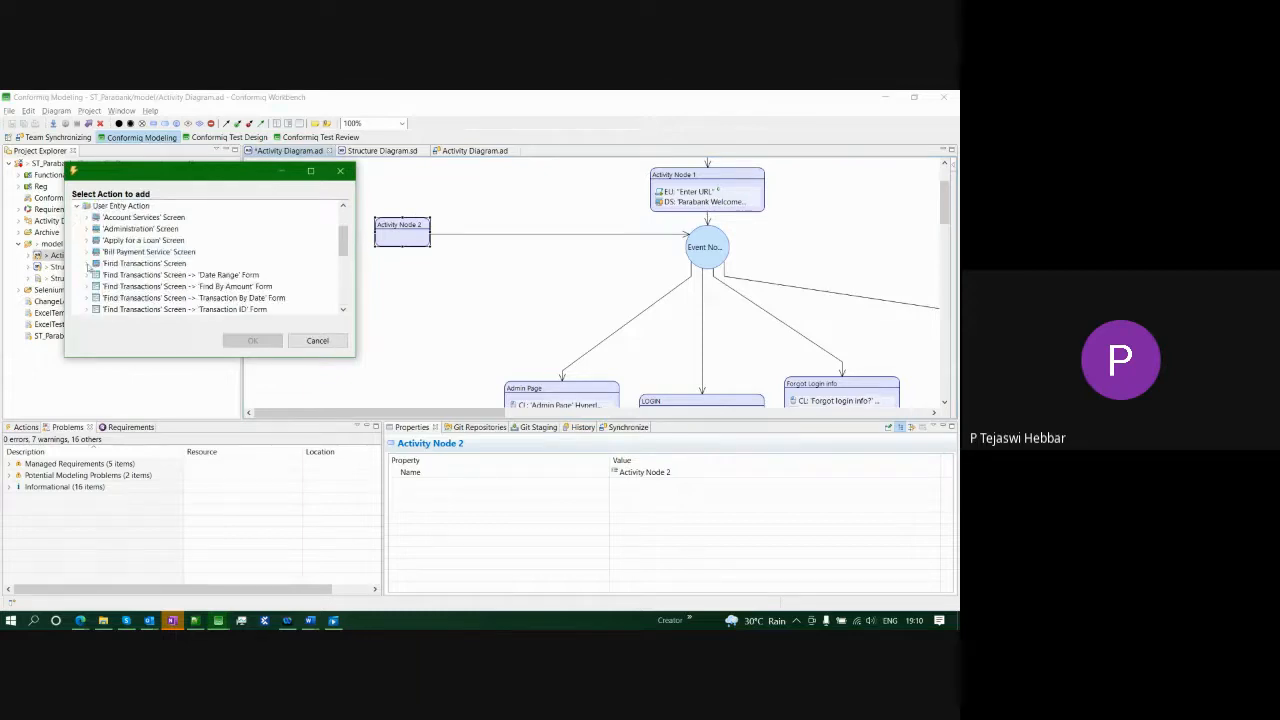
click(89, 287)
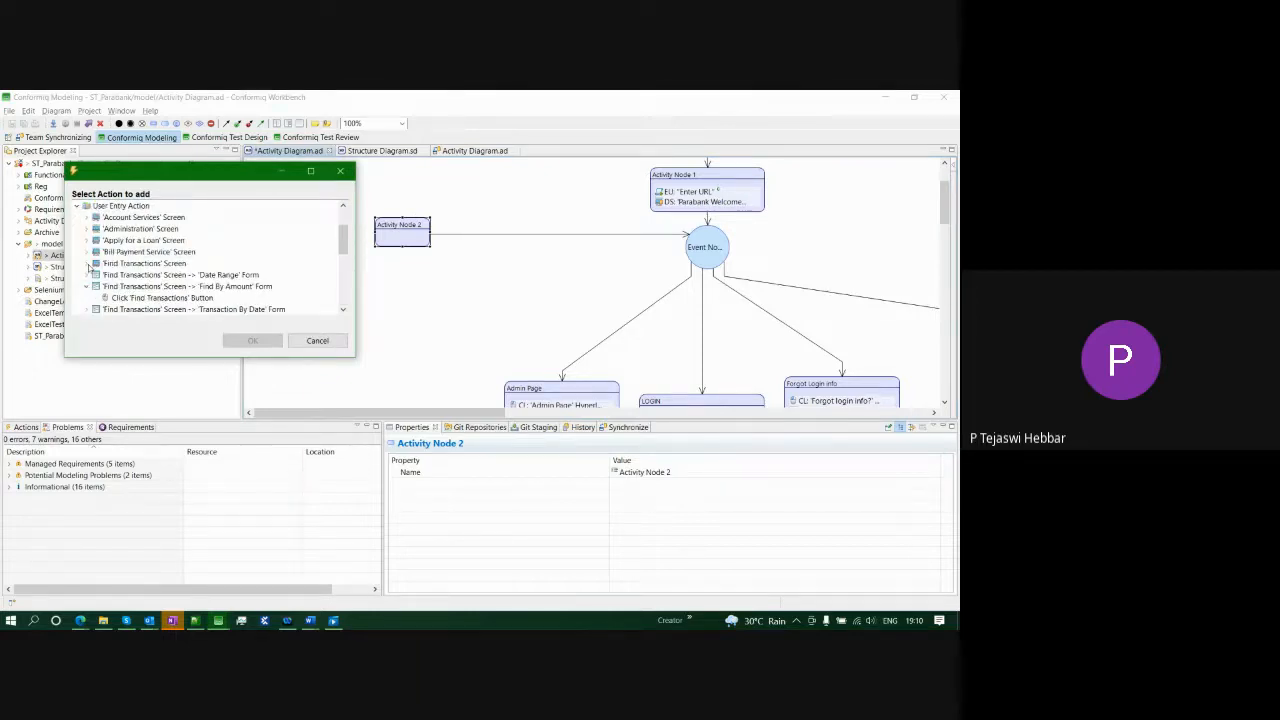
scroll(89, 266, down, 5)
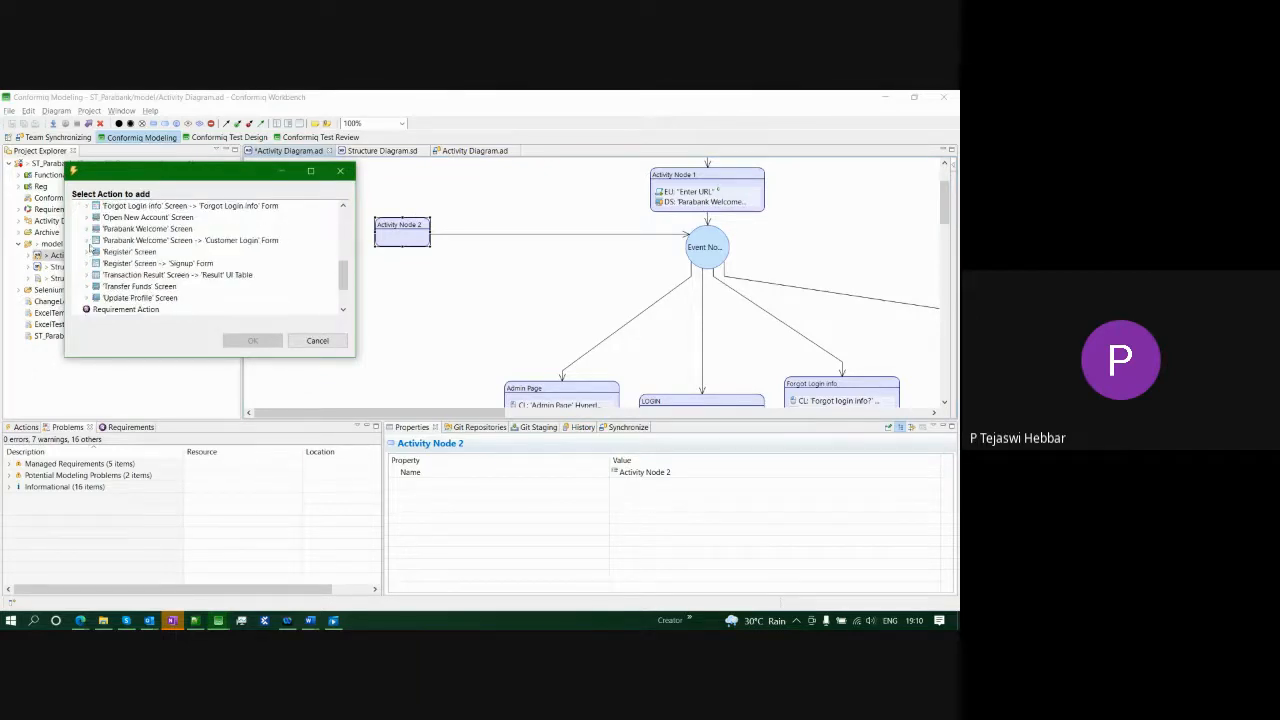
click(87, 229)
click(154, 252)
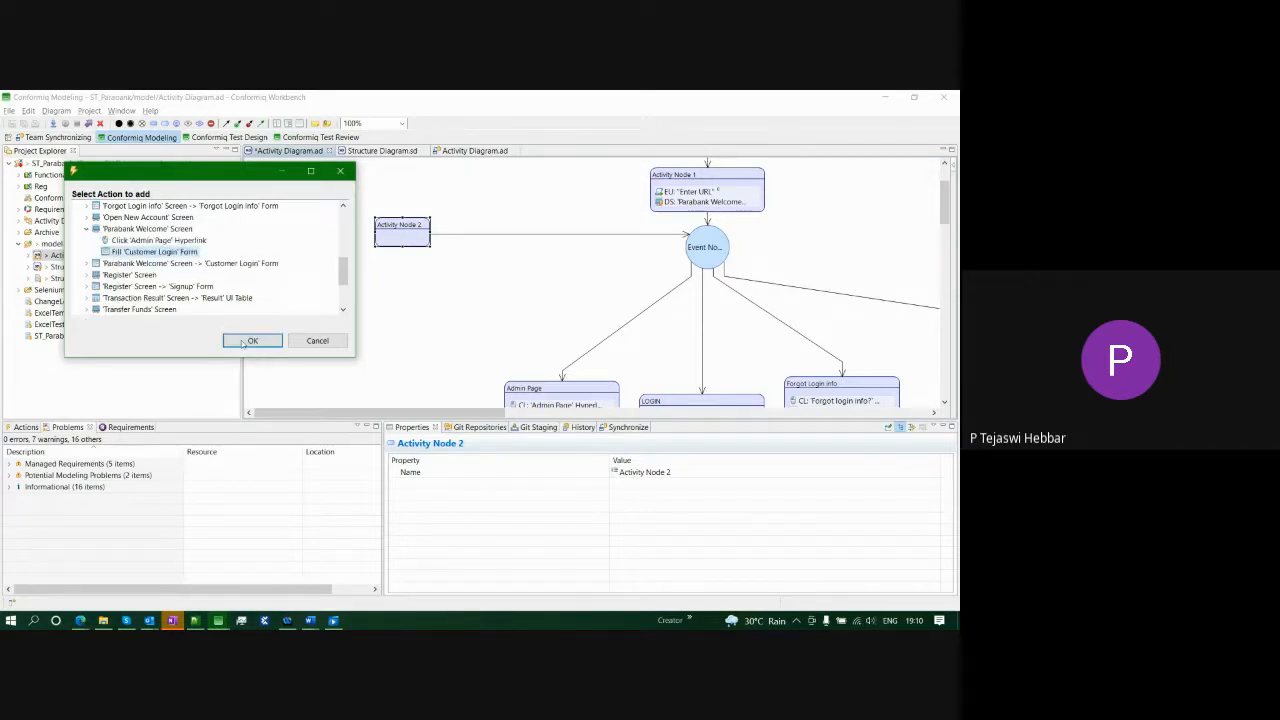
click(253, 340)
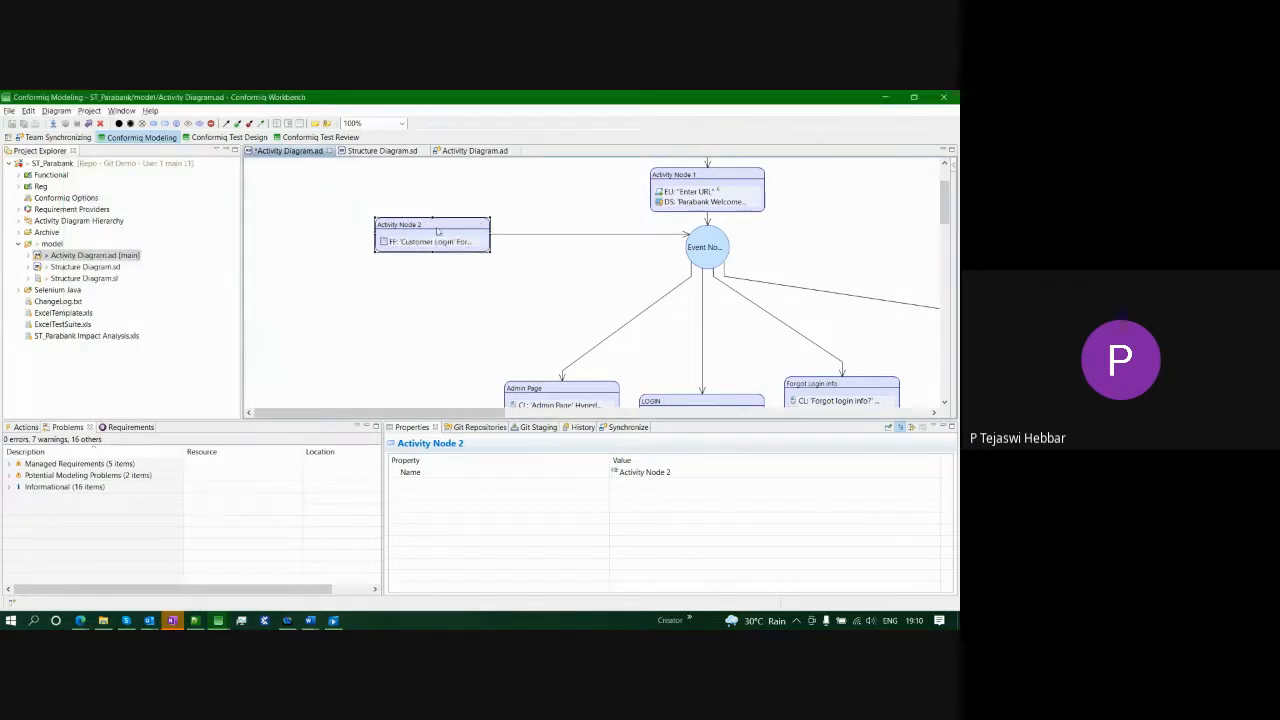
- Set the Customer Login fill action's input constraint to New Form Value, then review the Password value and control flow
mouse_move(455, 225)
click(436, 243)
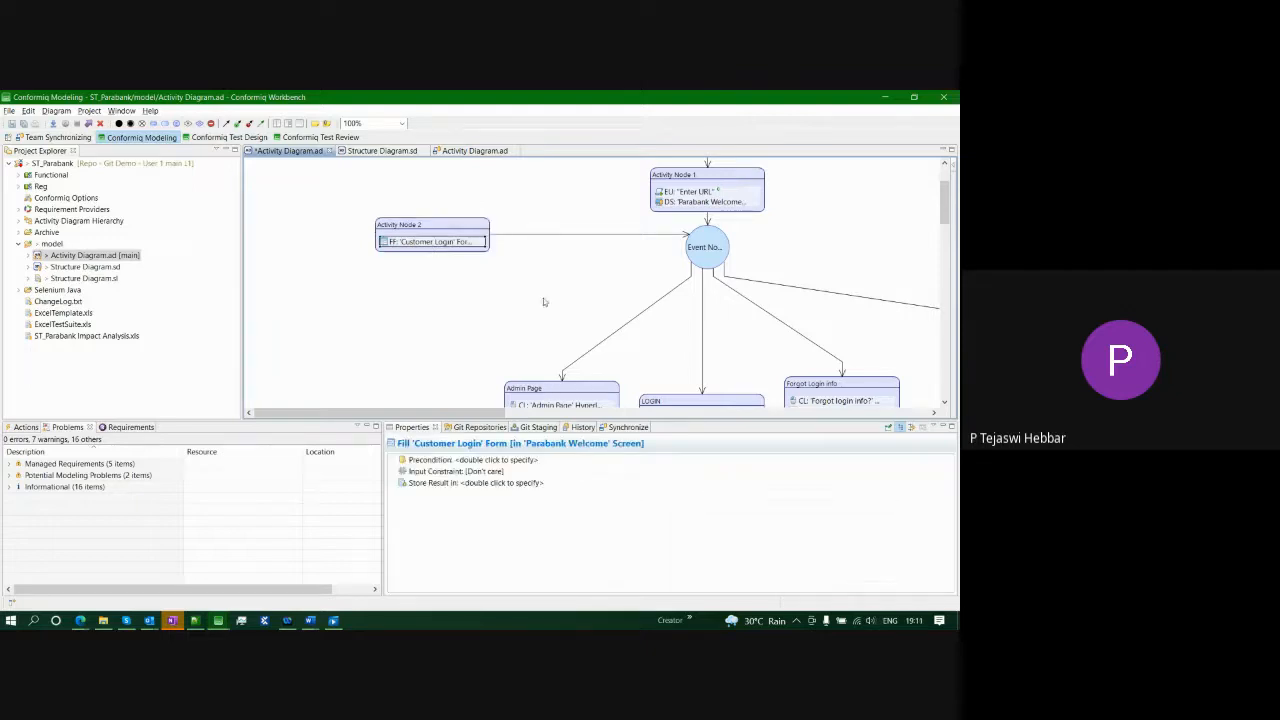
double_click(455, 471)
click(120, 251)
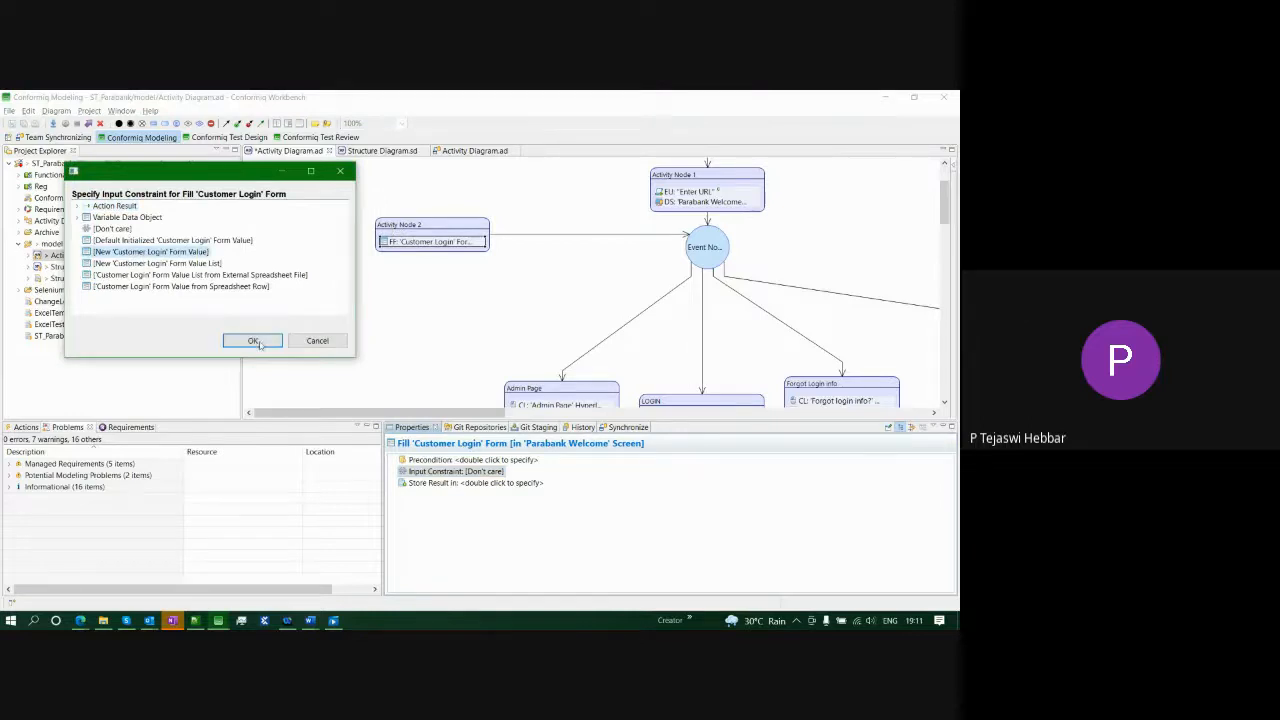
click(253, 340)
click(451, 507)
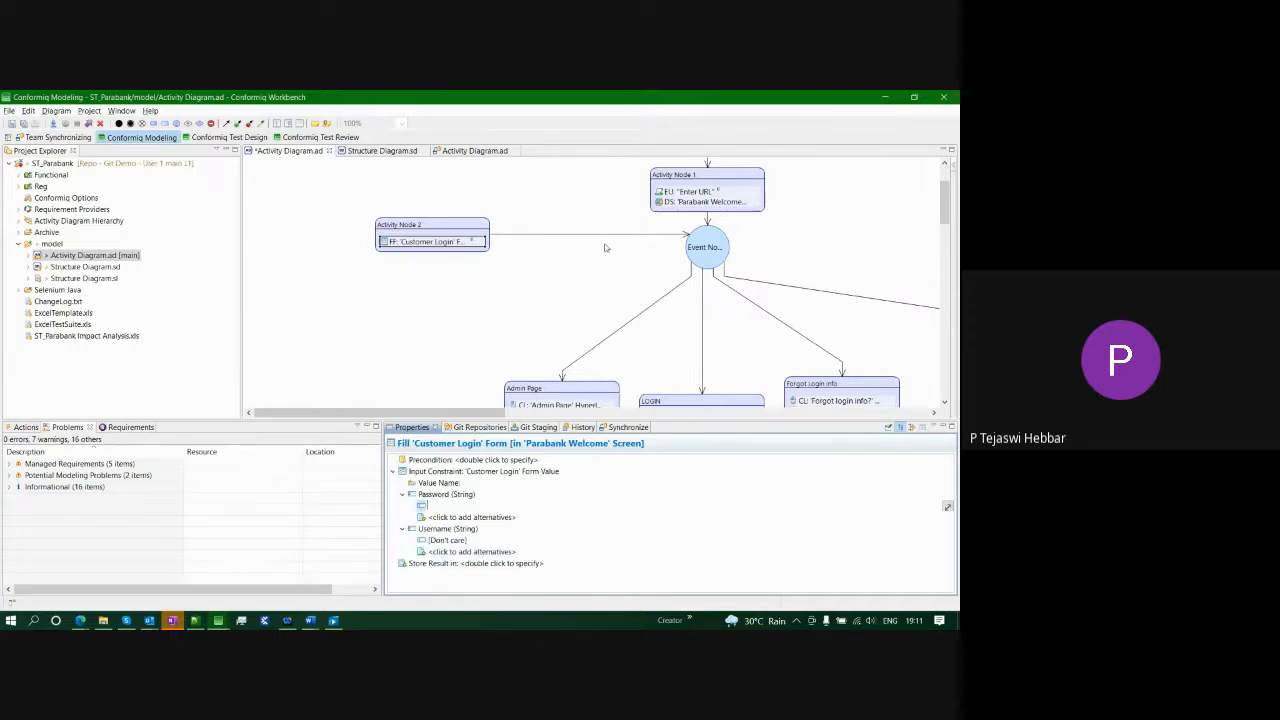
click(650, 242)
click(632, 237)
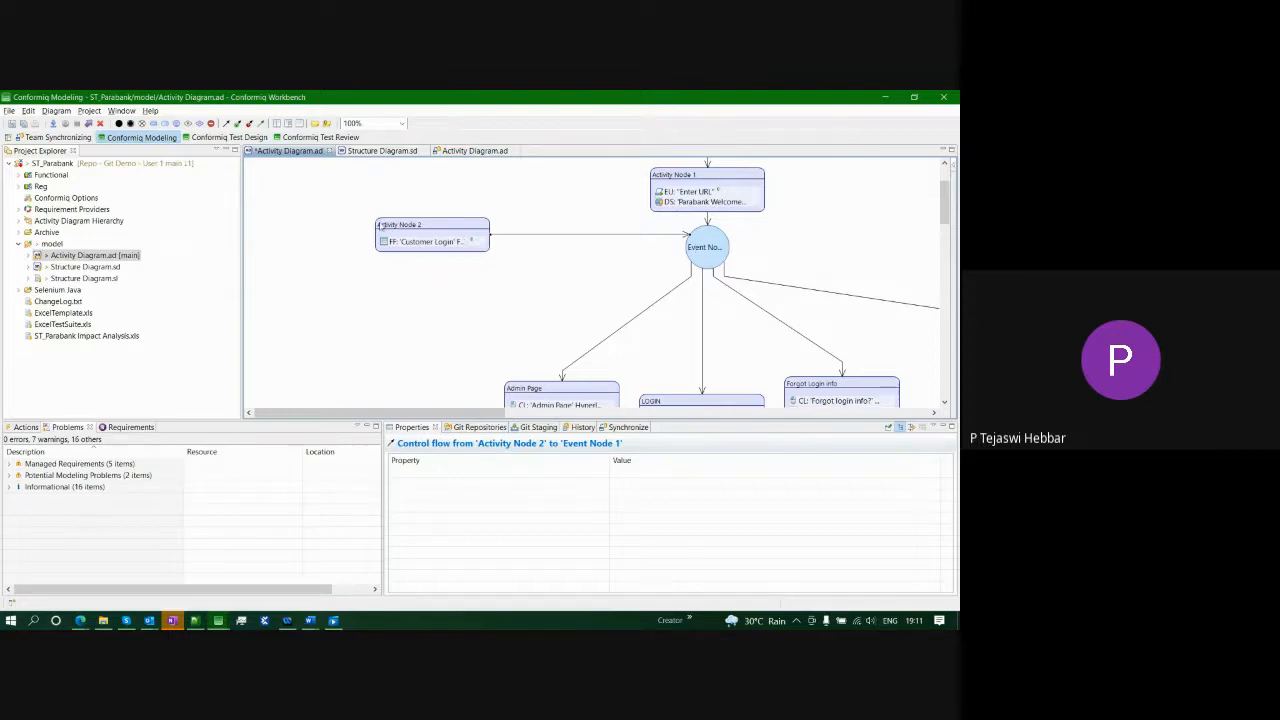
mouse_move(320, 337)
mouse_move(590, 320)
mouse_move(632, 303)
click(80, 620)
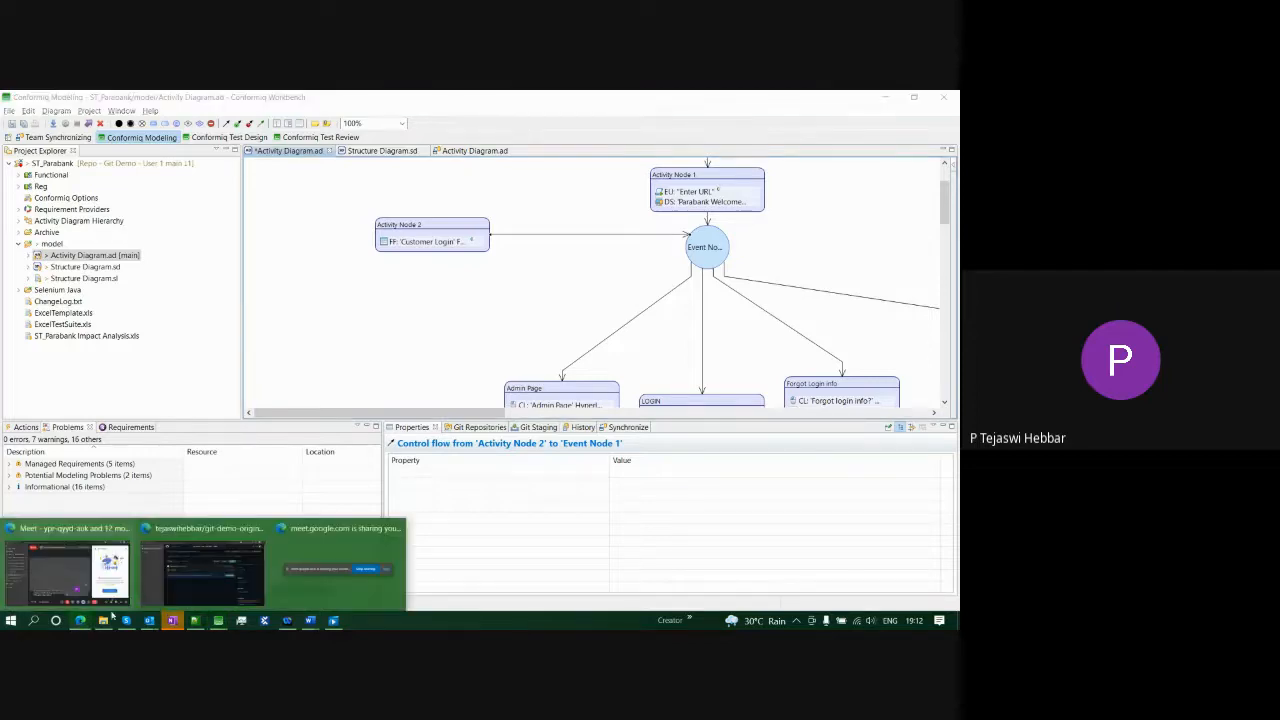
- Check the empty Pull requests tab of git-demo-origin-repo on GitHub, then return to Conformiq Workbench
click(204, 560)
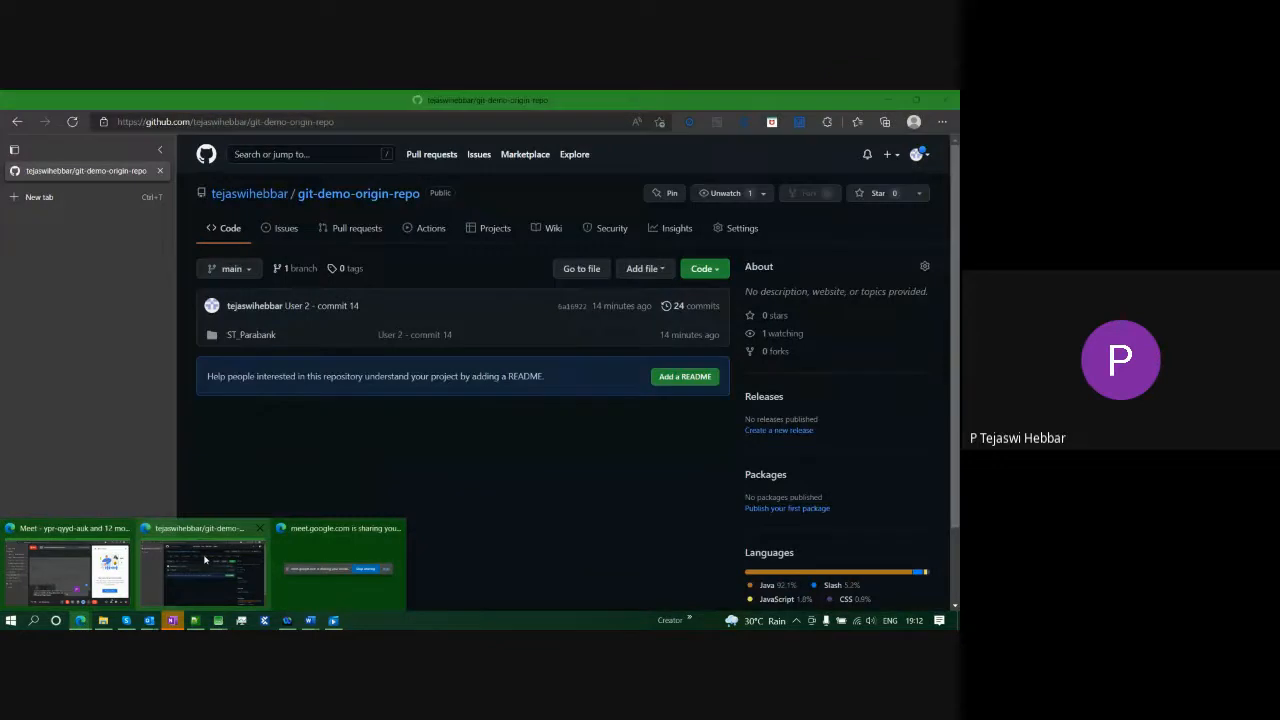
click(340, 230)
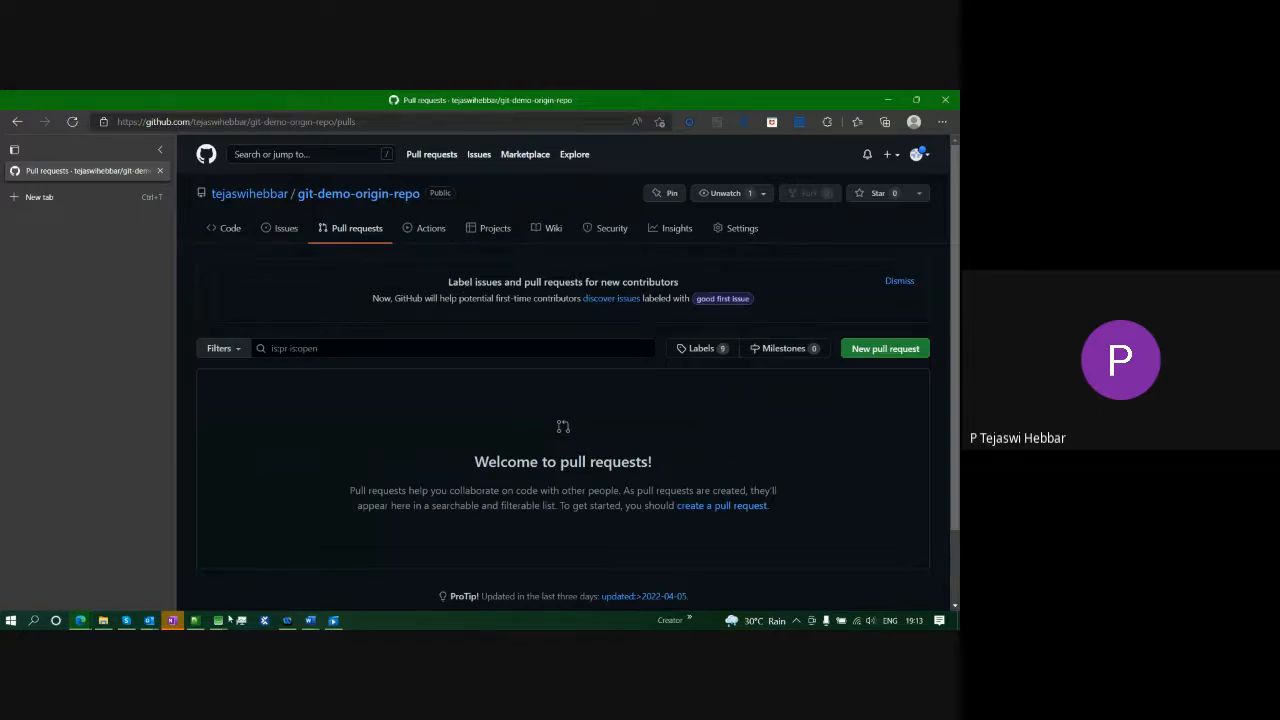
mouse_move(224, 624)
click(150, 572)
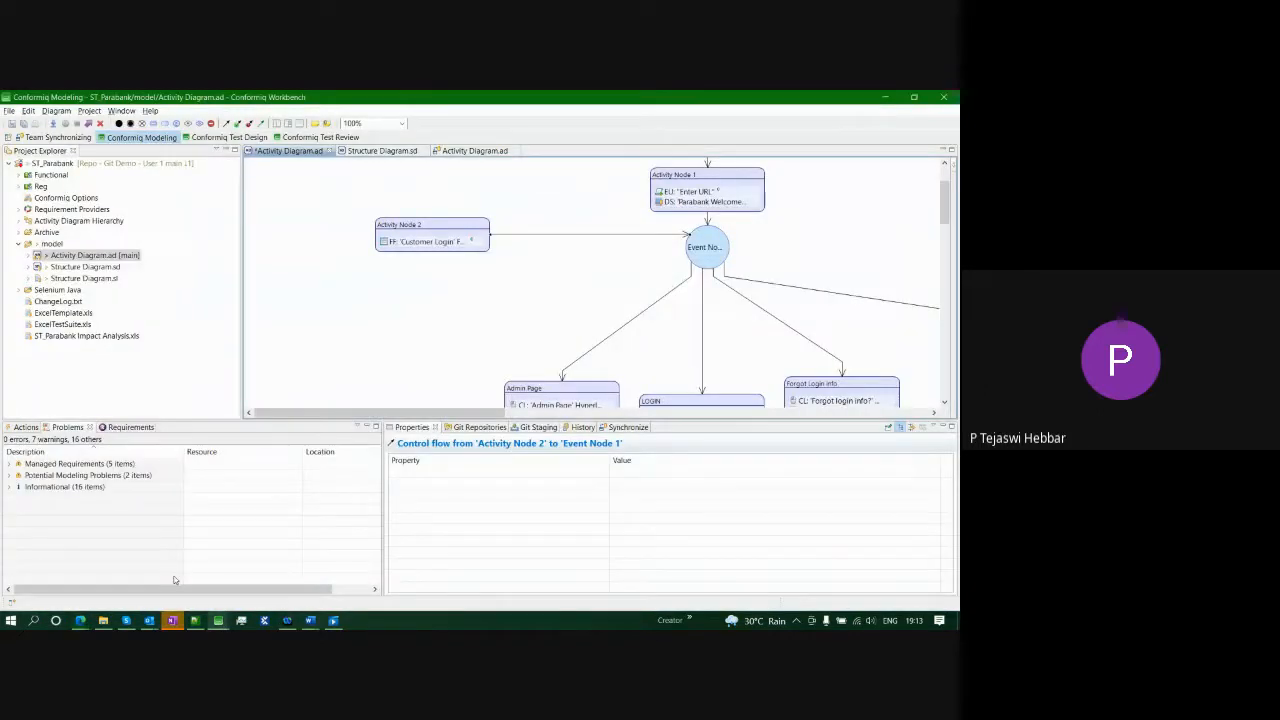
- Show the Git Repositories tree with main and origin/main at commit 14, then stop the Meet screen share
click(467, 428)
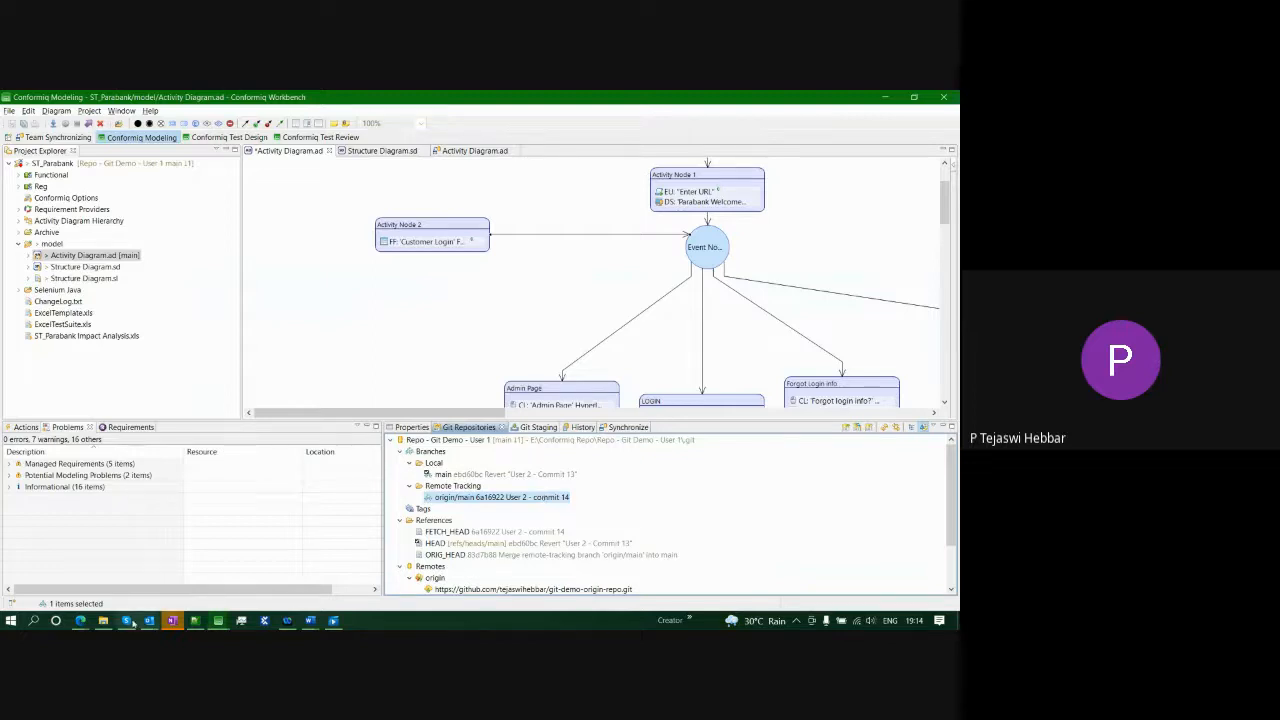
click(80, 621)
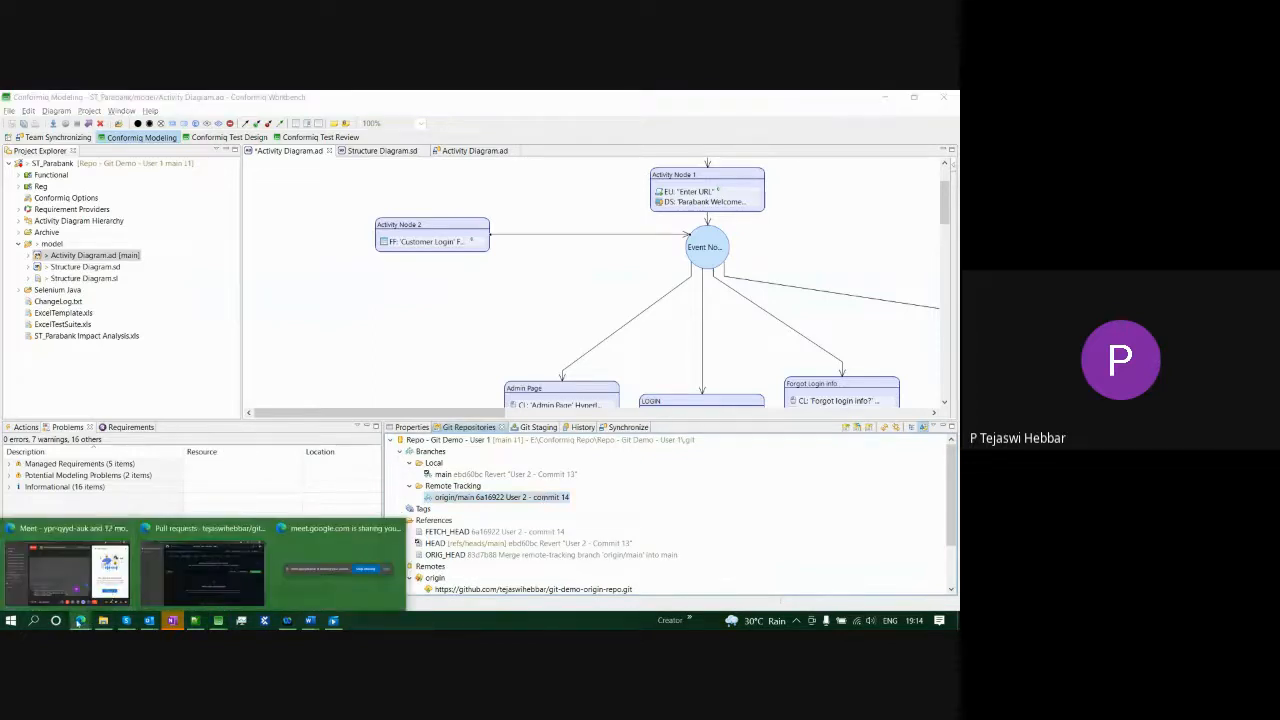
click(340, 566)
click(543, 571)
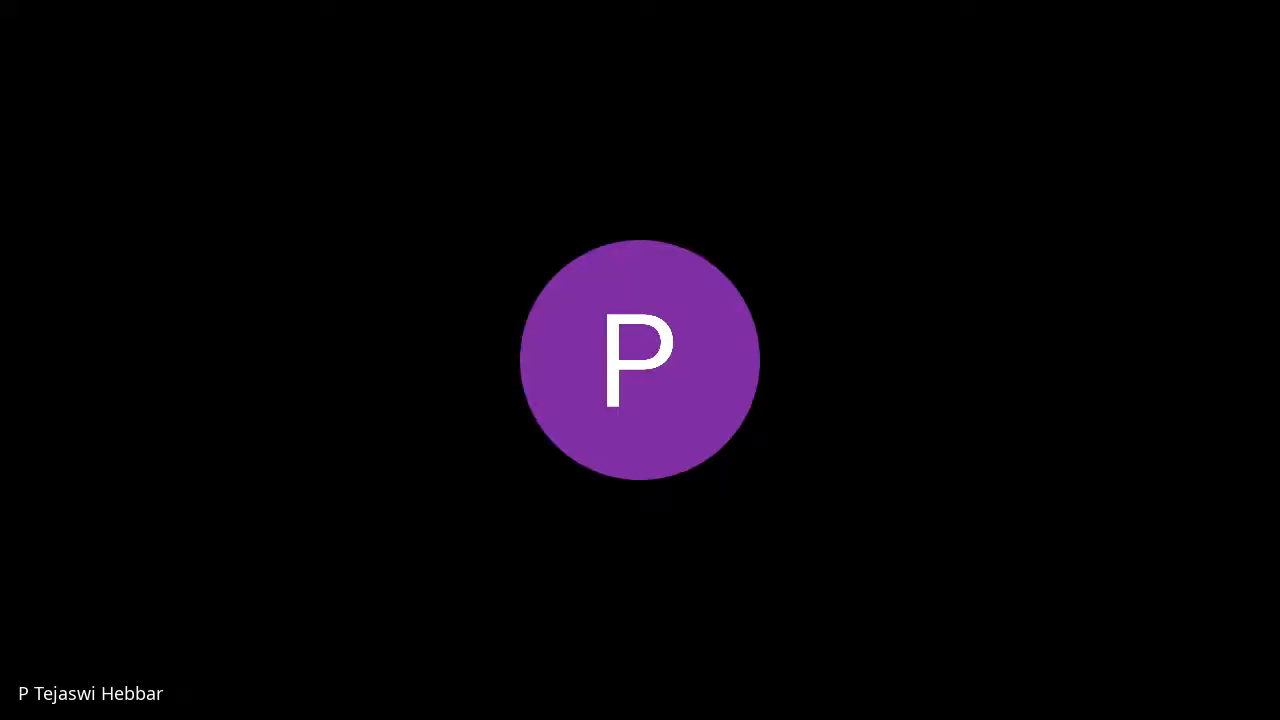